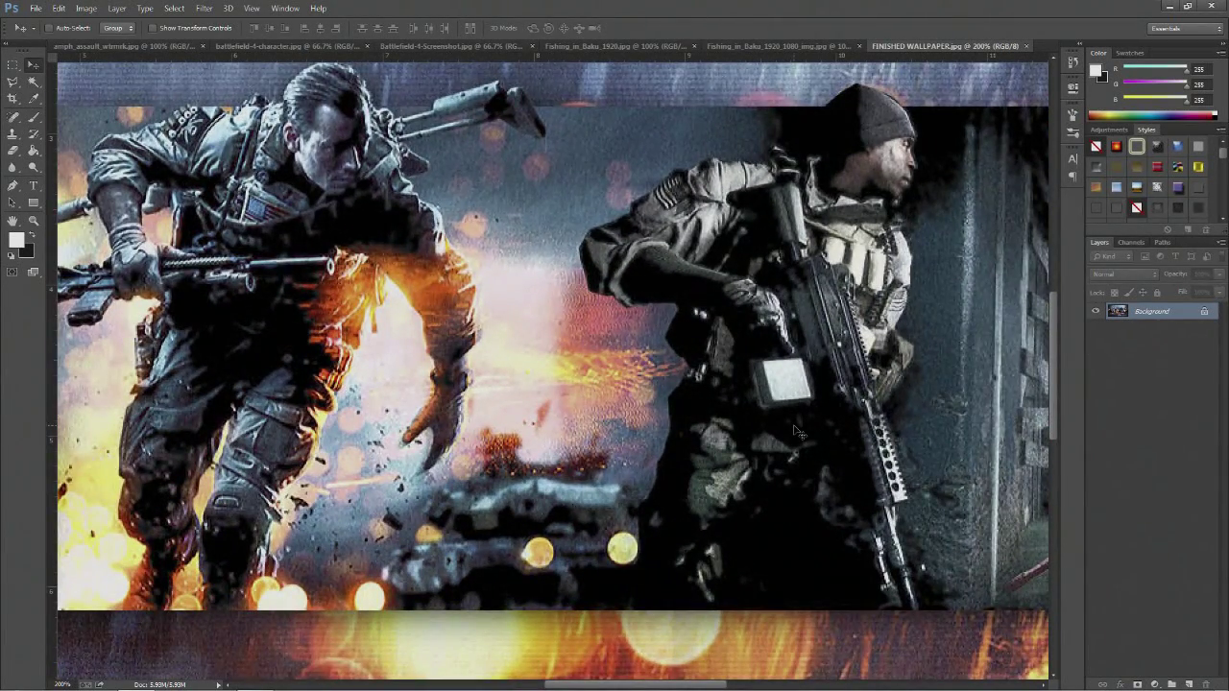
Close the finished wallpaper document after looking over its collage strip.
key("ctrl+minus")
scroll(757, 421, "down", 3)
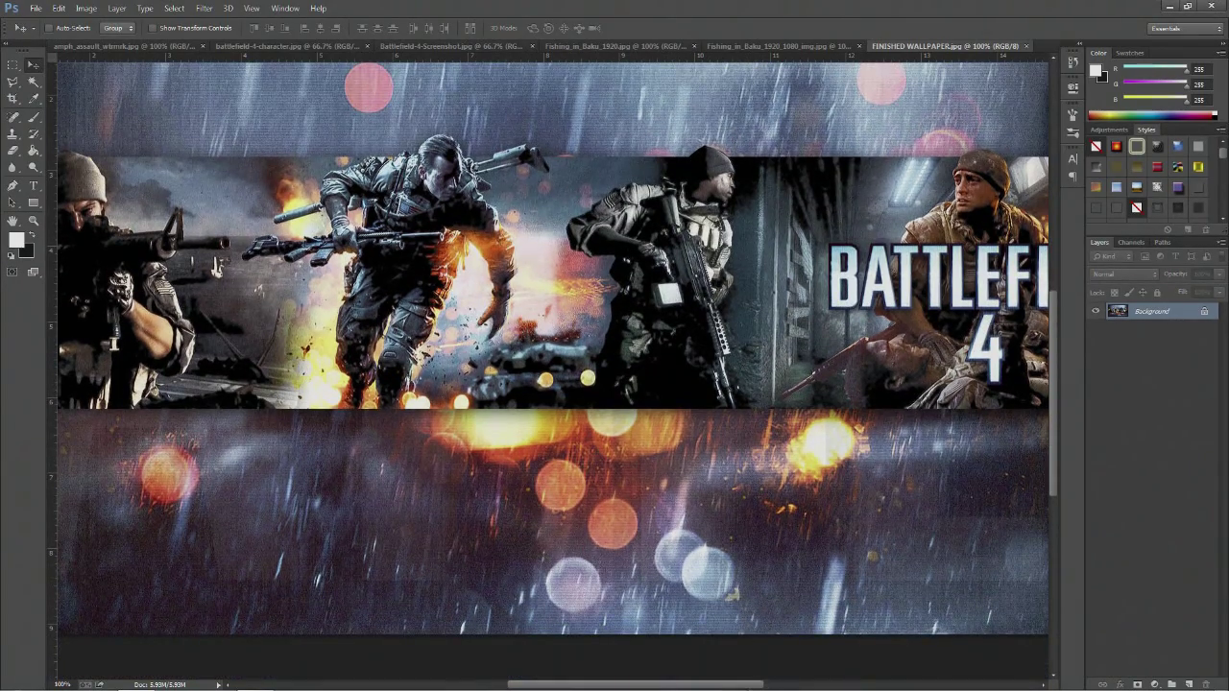
mouse_move(749, 688)
left_mouse_down()
mouse_move(694, 684)
mouse_move(788, 687)
mouse_move(739, 686)
mouse_move(751, 687)
left_mouse_up()
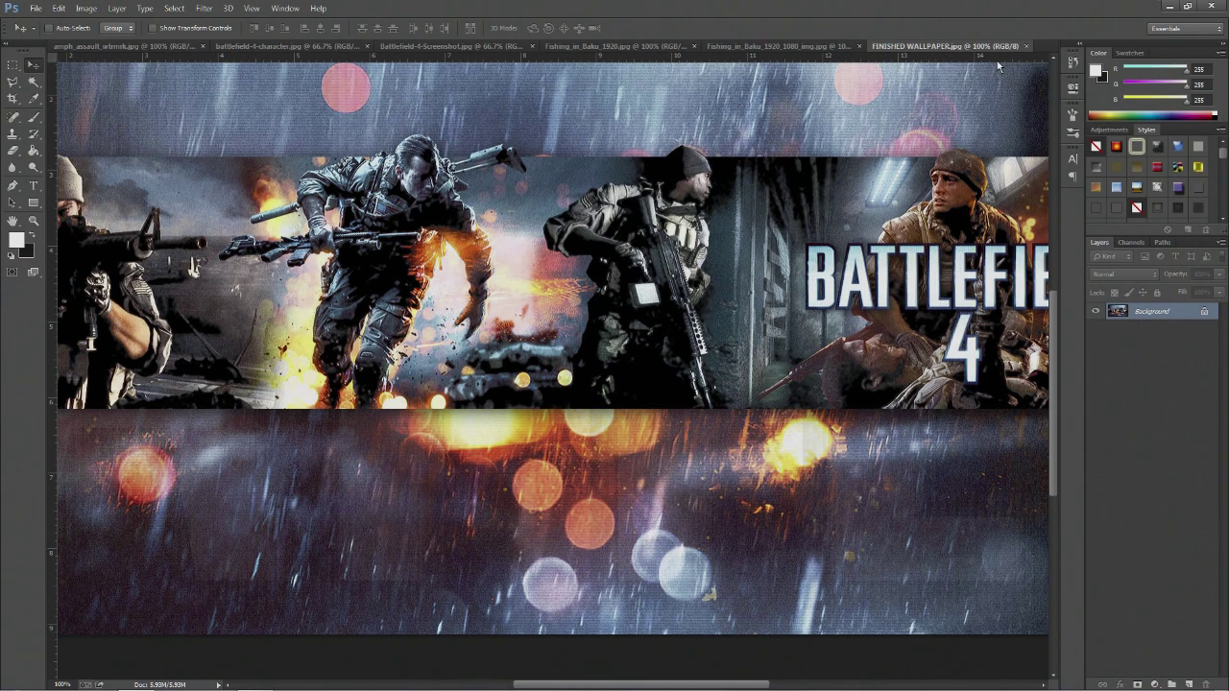
left_click(1026, 46)
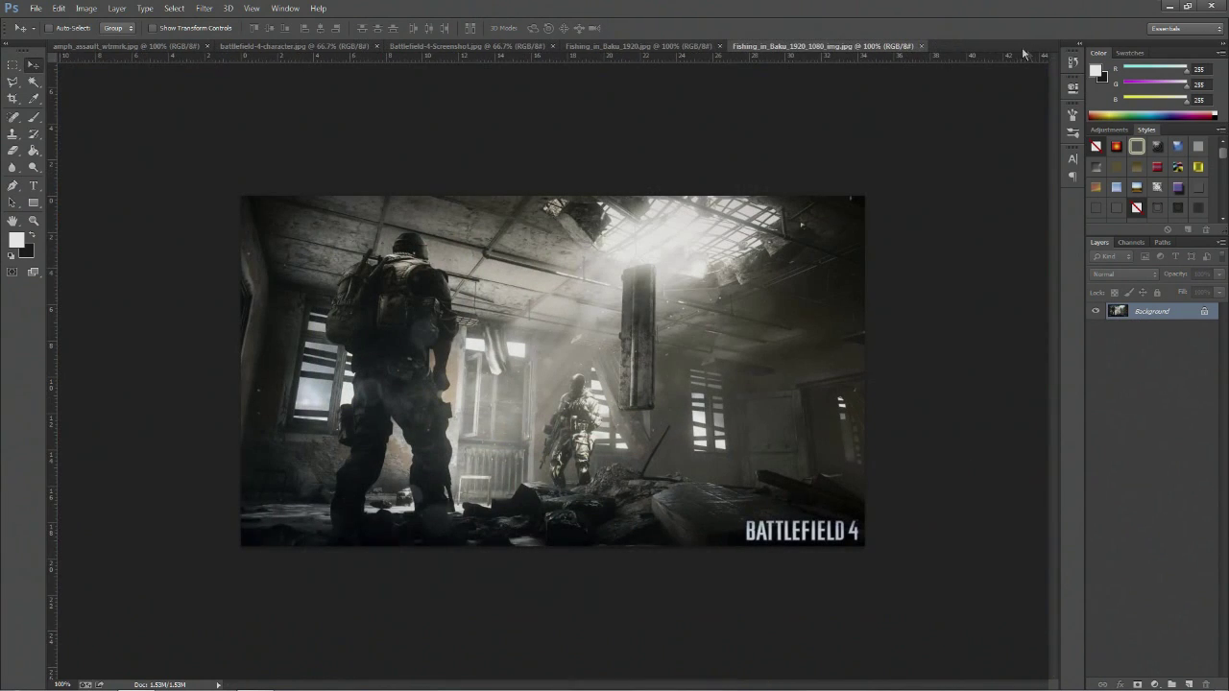
Create a new 1920 × 1080 pixel RGB document at 300 pixels/inch with a white background.
left_click(36, 8)
left_click(43, 20)
double_click(574, 233)
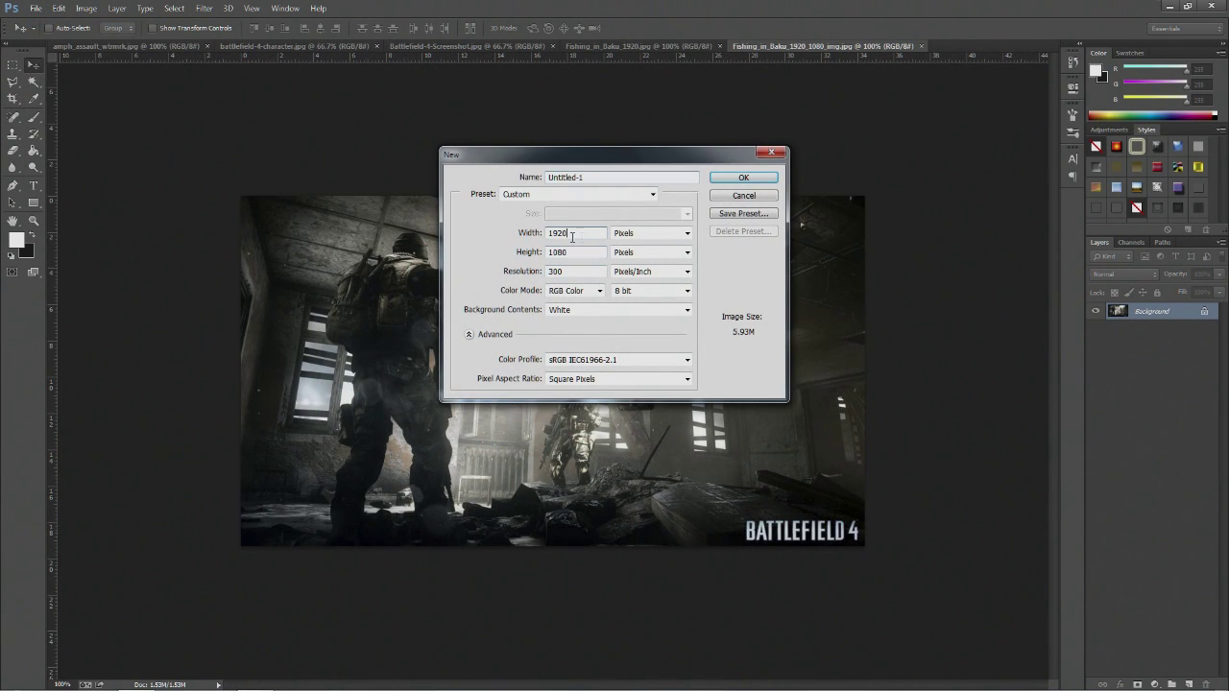
left_click(732, 179)
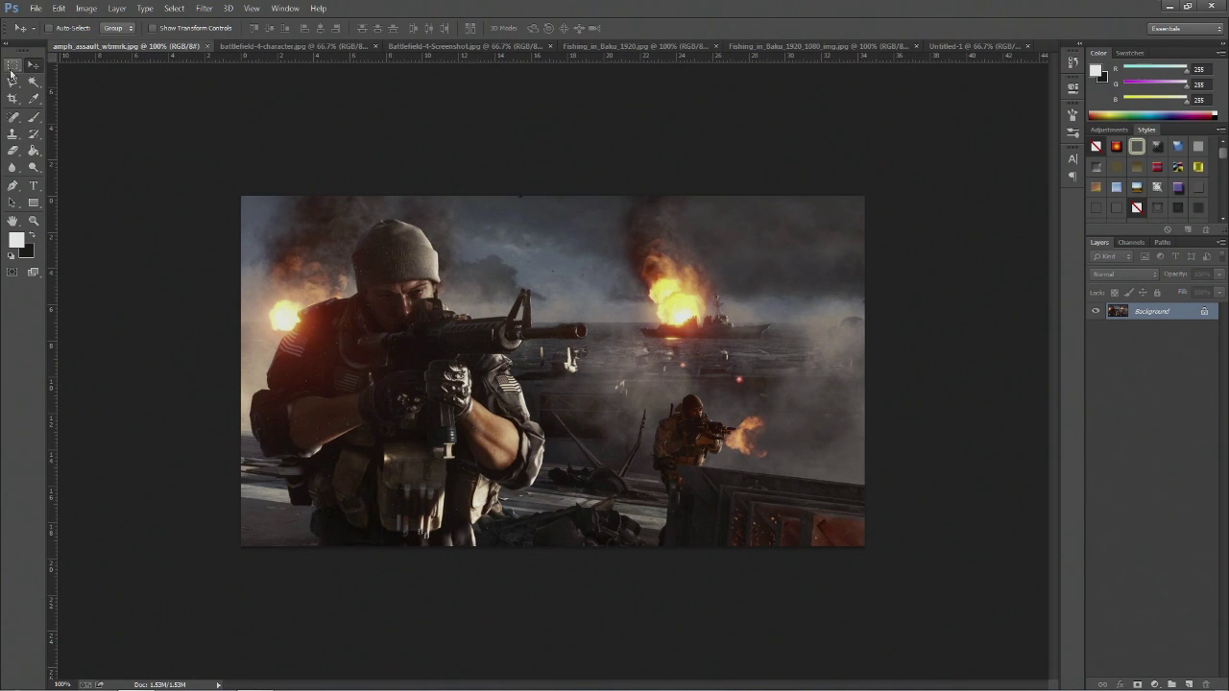
Copy the whole amph_assault image into the new document and move it against the canvas's left edge.
left_click(12, 66)
key("ctrl+a")
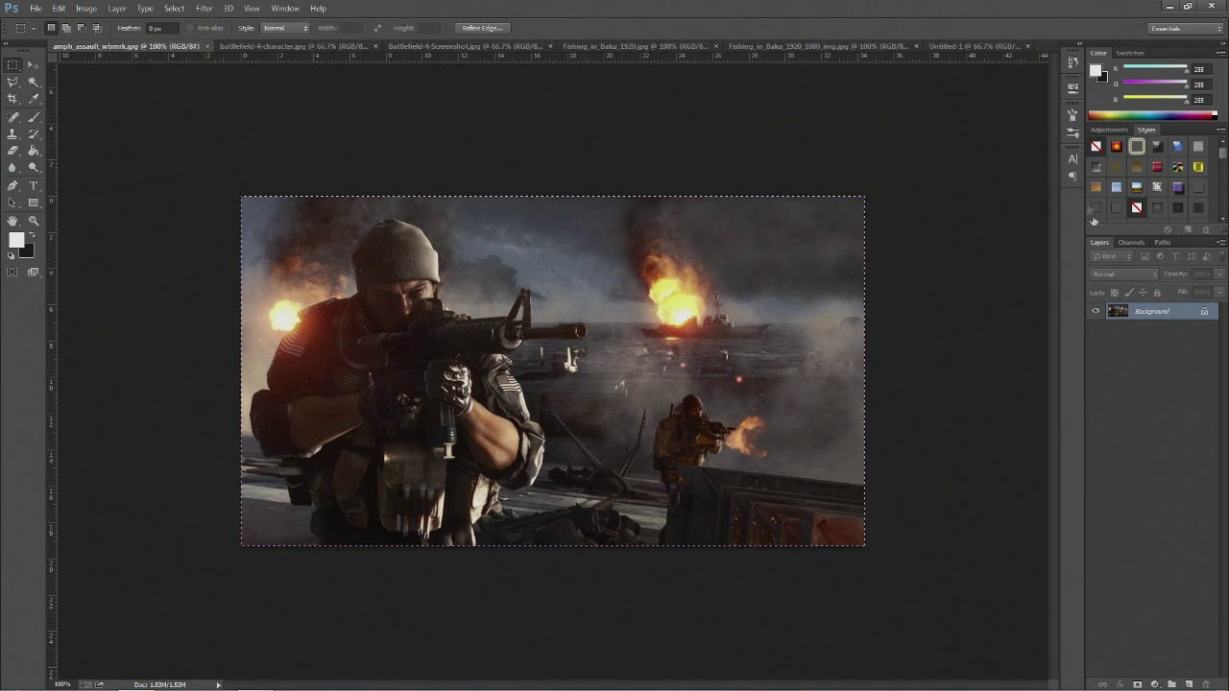
left_click(978, 48)
key("ctrl+v")
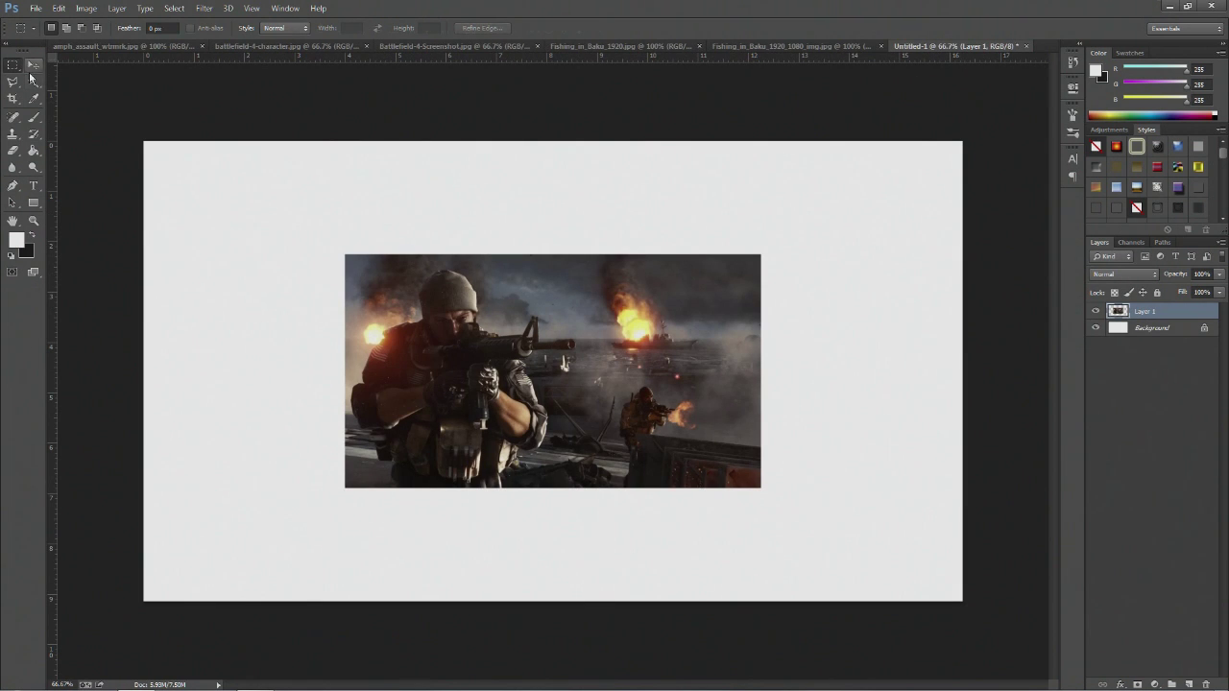
key("v")
left_click_drag(313, 359, 90, 338)
Copy the battlefield-4-character image into the Untitled-1 document as a new layer.
left_click(269, 46)
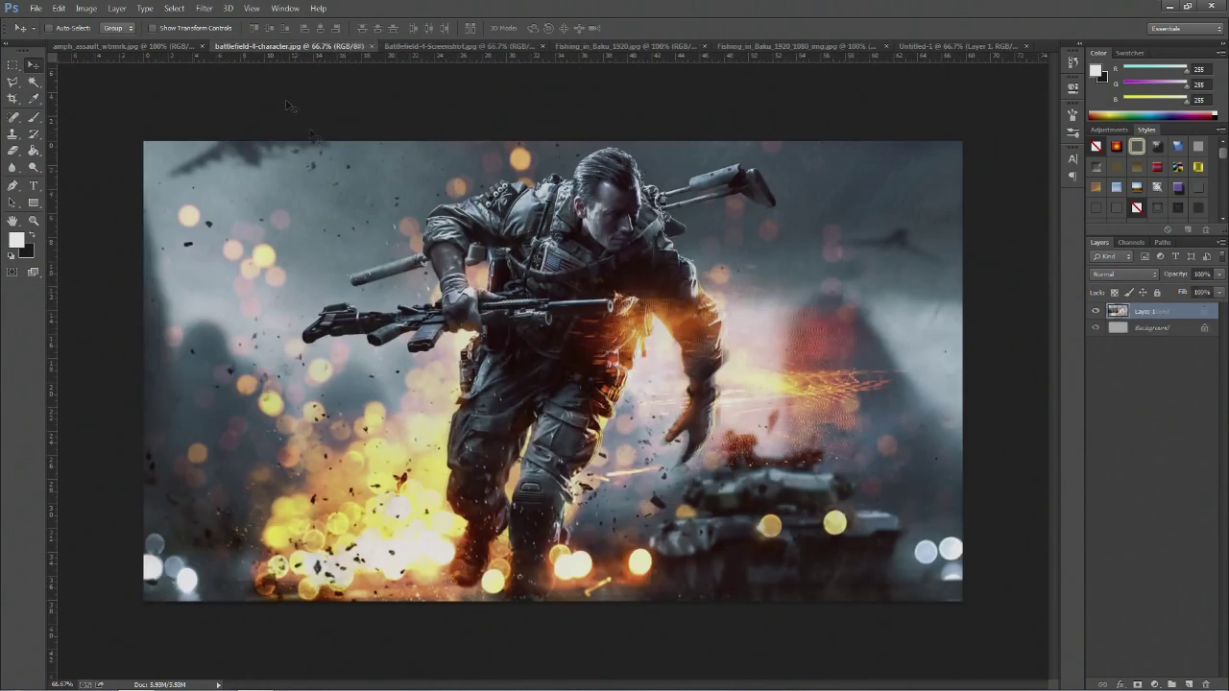
key("ctrl+c")
left_click(960, 46)
key("ctrl+v")
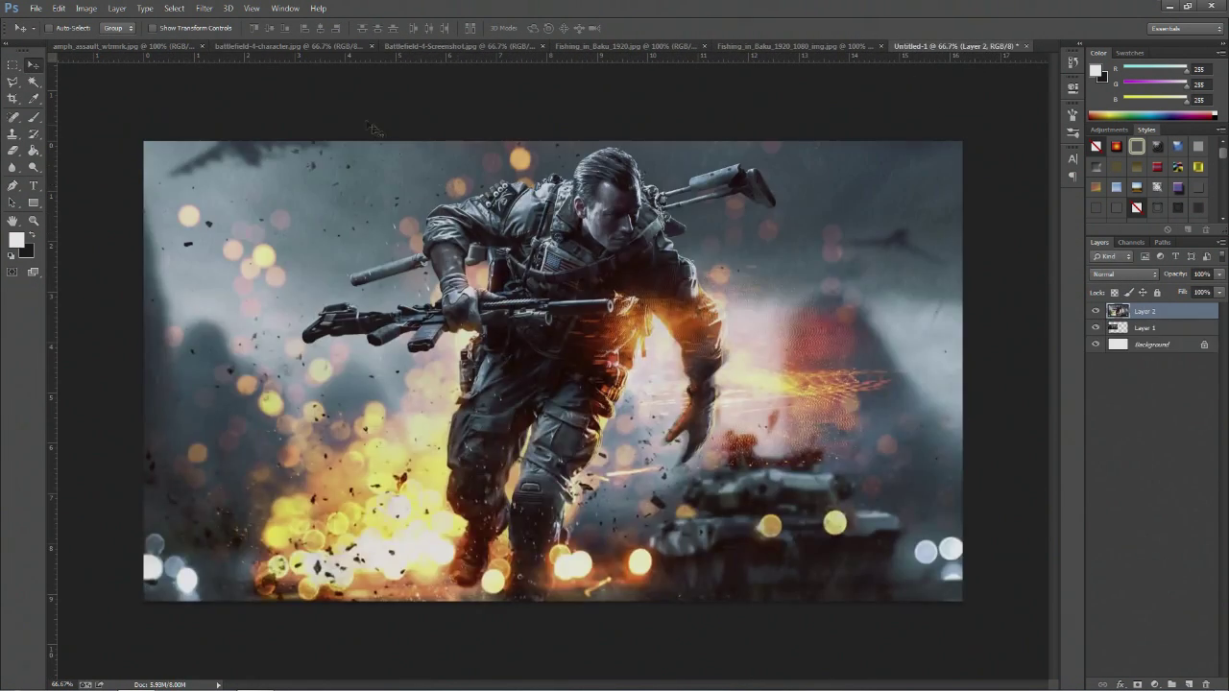
Copy the whole Battlefield-4-Screenshot image into the Untitled-1 document as a new layer.
left_click(390, 45)
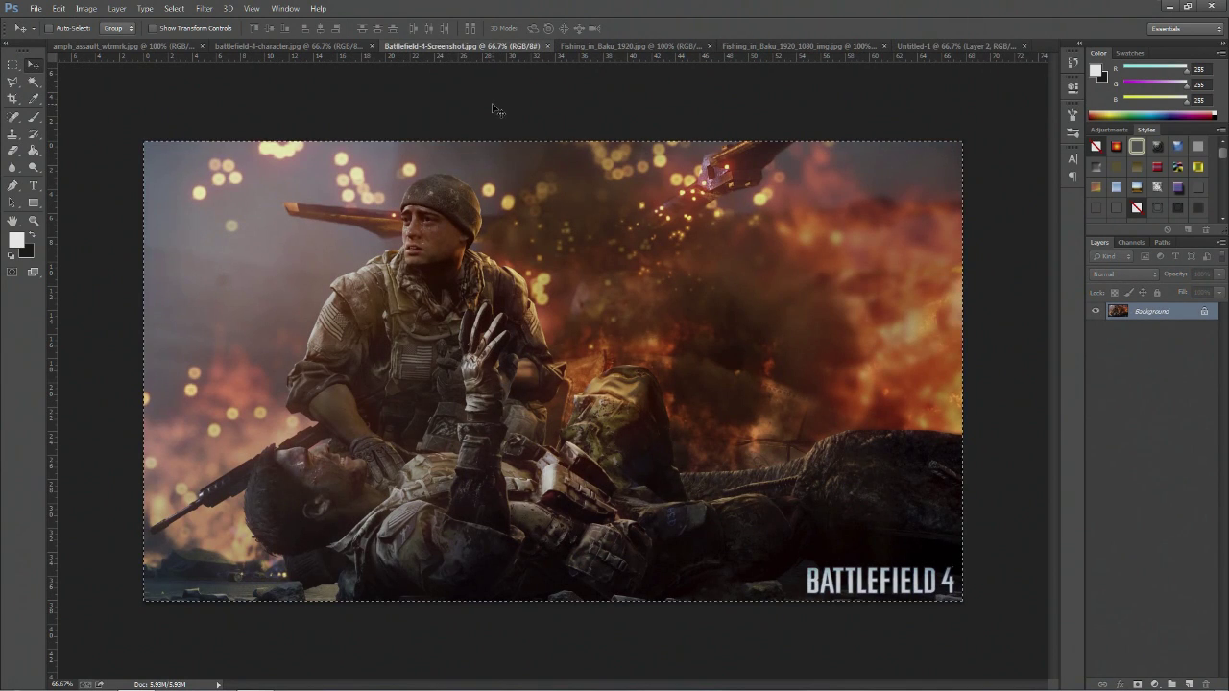
key("ctrl+a")
left_click(1016, 46)
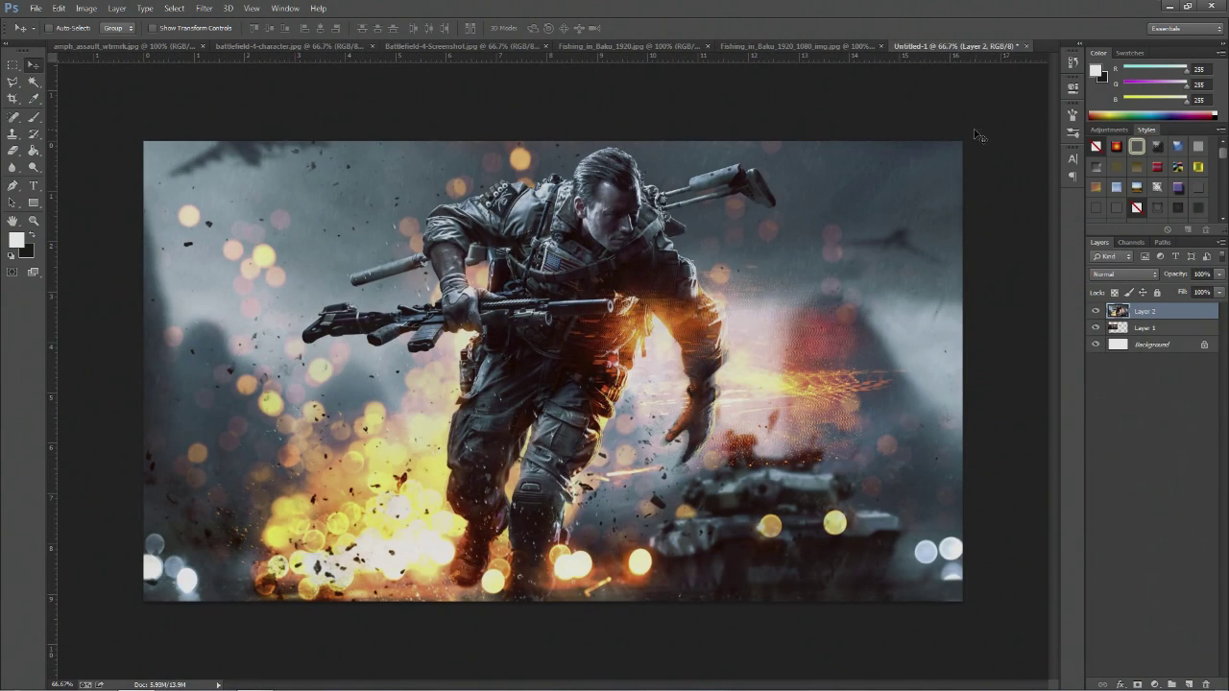
key("ctrl+v")
Copy the whole Fishing_in_Baku_1920 image into the Untitled-1 document as a new layer.
left_click(519, 46)
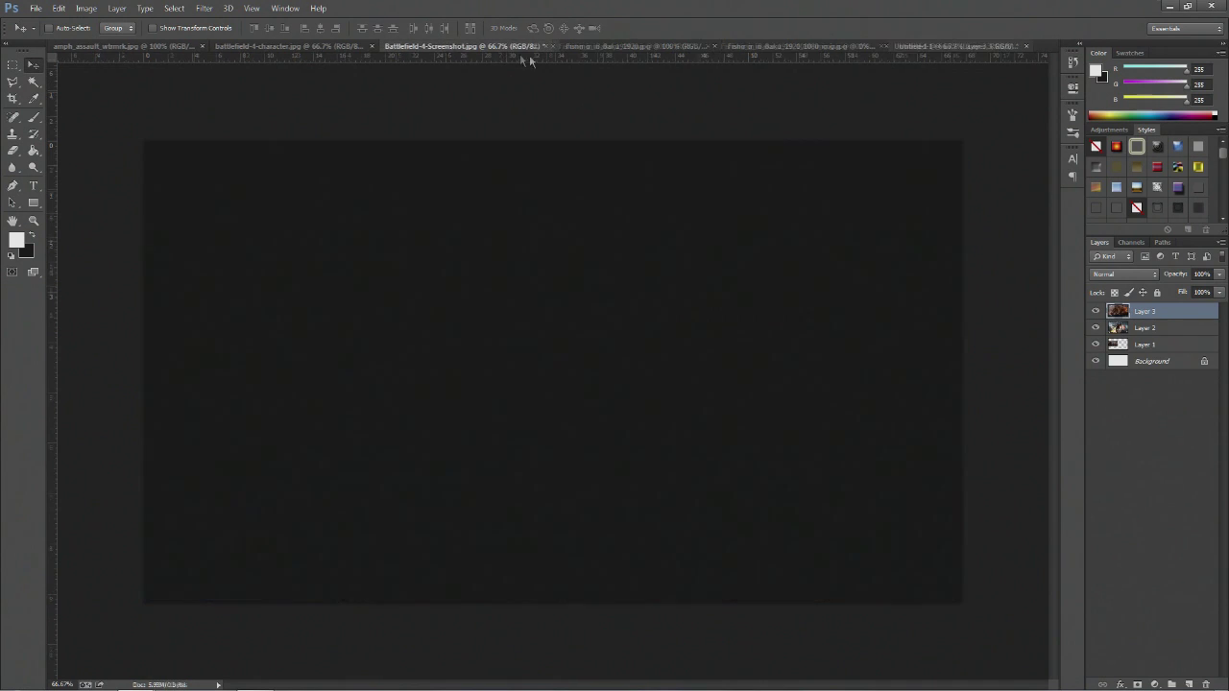
left_click(645, 46)
key("ctrl+a")
key("ctrl+c")
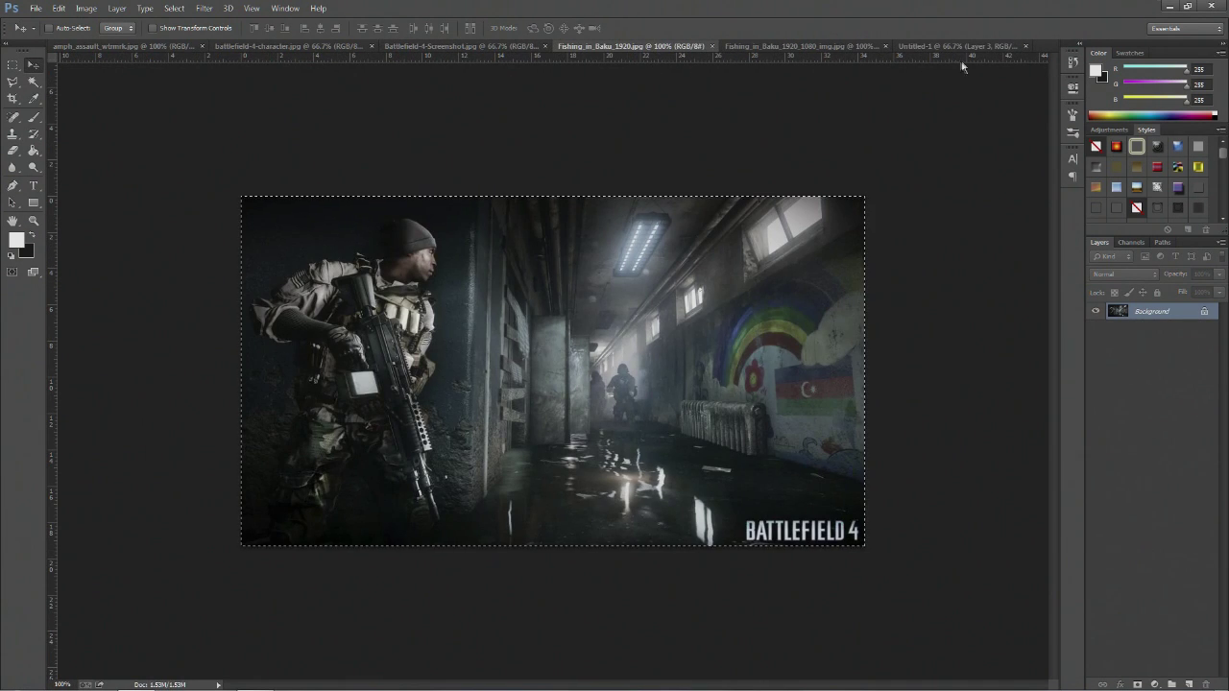
left_click(966, 46)
key("ctrl+v")
Copy the whole Fishing_in_Baku_1920_1080_img image into the Untitled-1 document as a new layer.
left_click(665, 45)
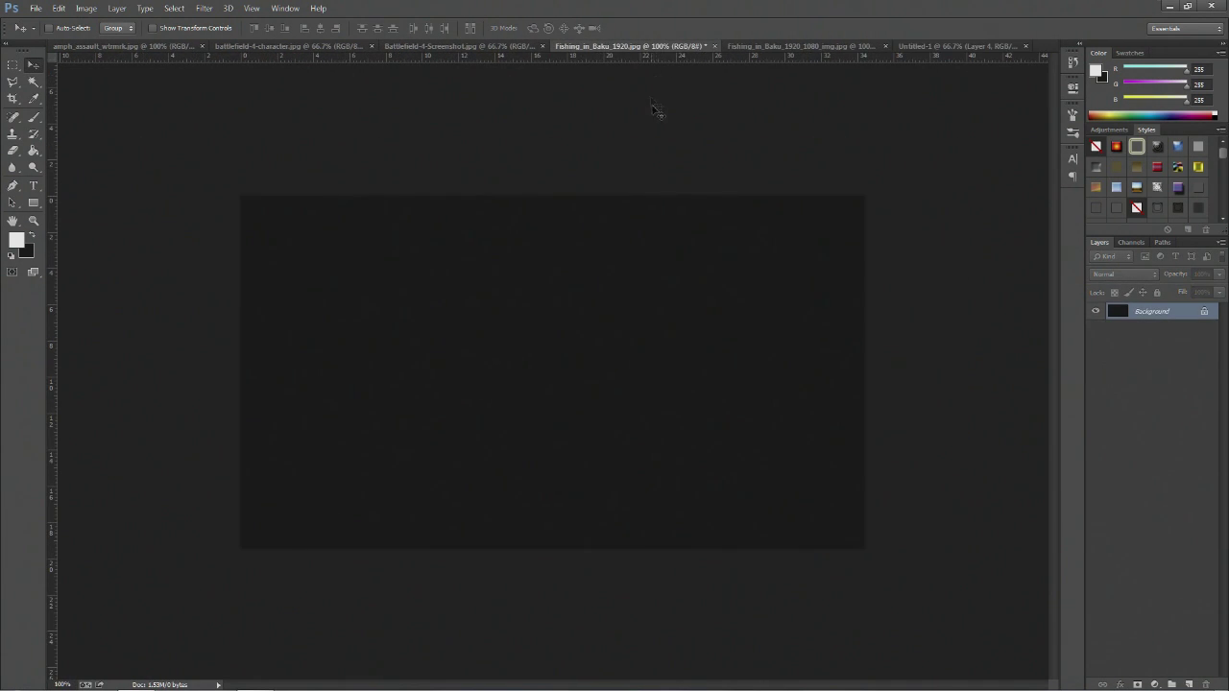
left_click(770, 45)
key("ctrl+a")
key("ctrl+c")
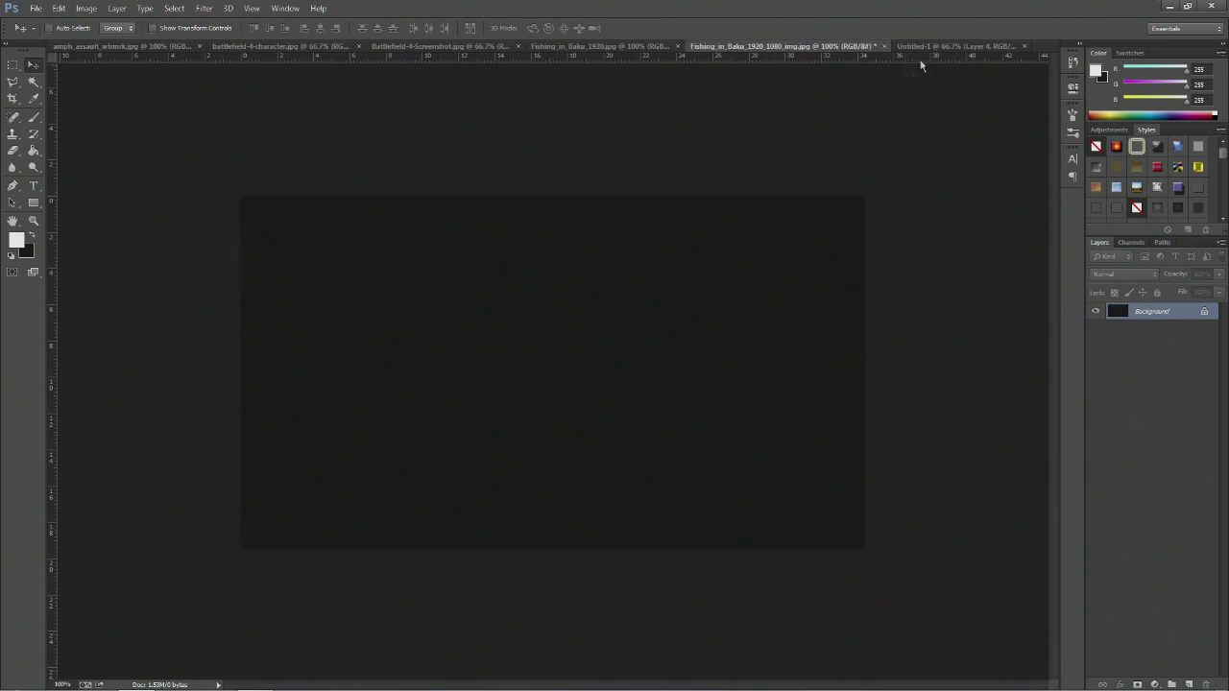
left_click(960, 45)
key("ctrl+v")
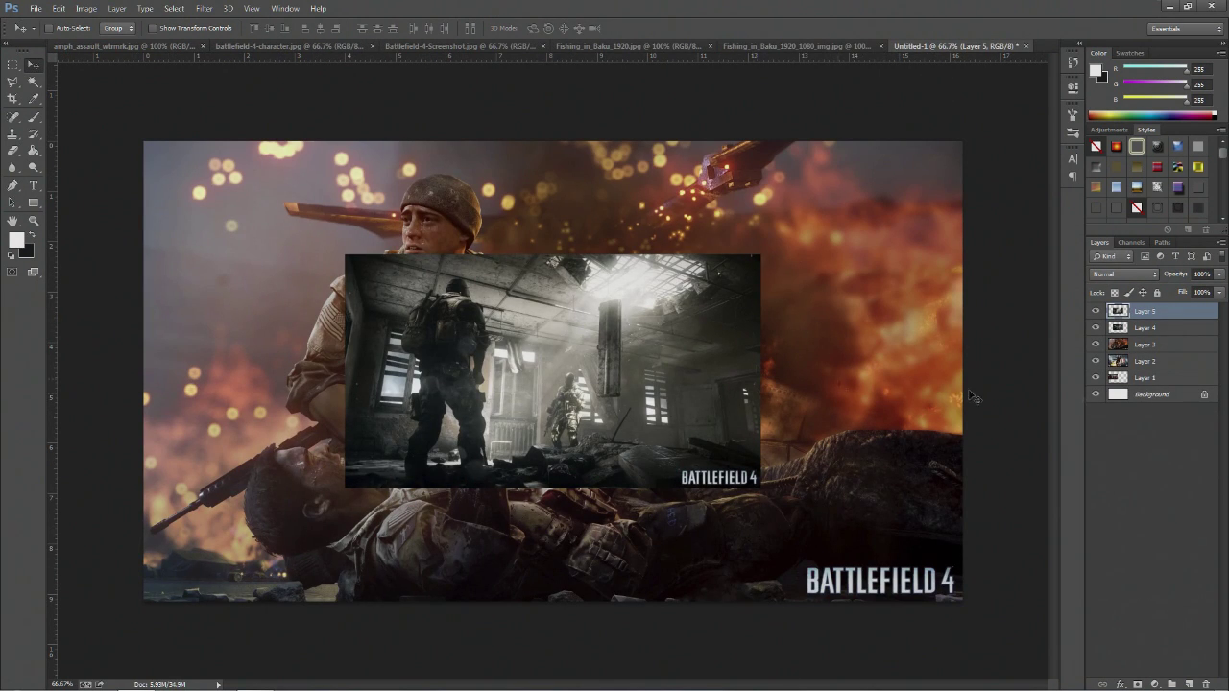
Scale Layer 3 to about 51% so it matches the size and position of the small centred images.
left_click(1146, 329, "shift")
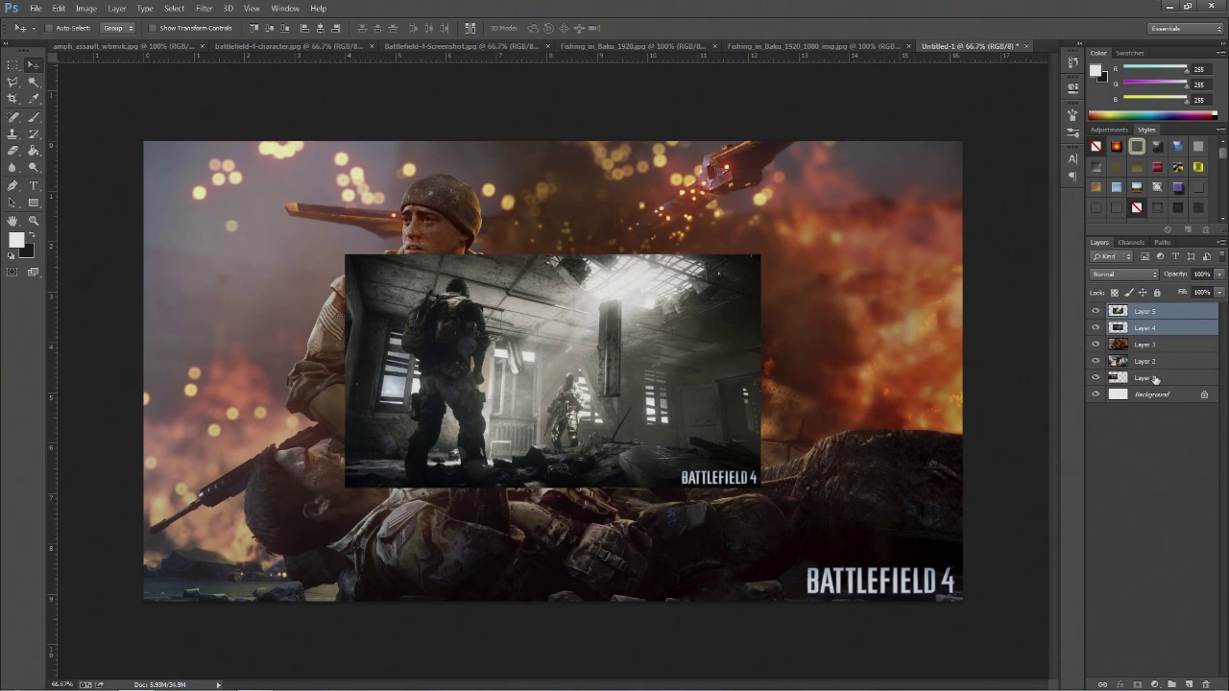
left_click(1152, 360)
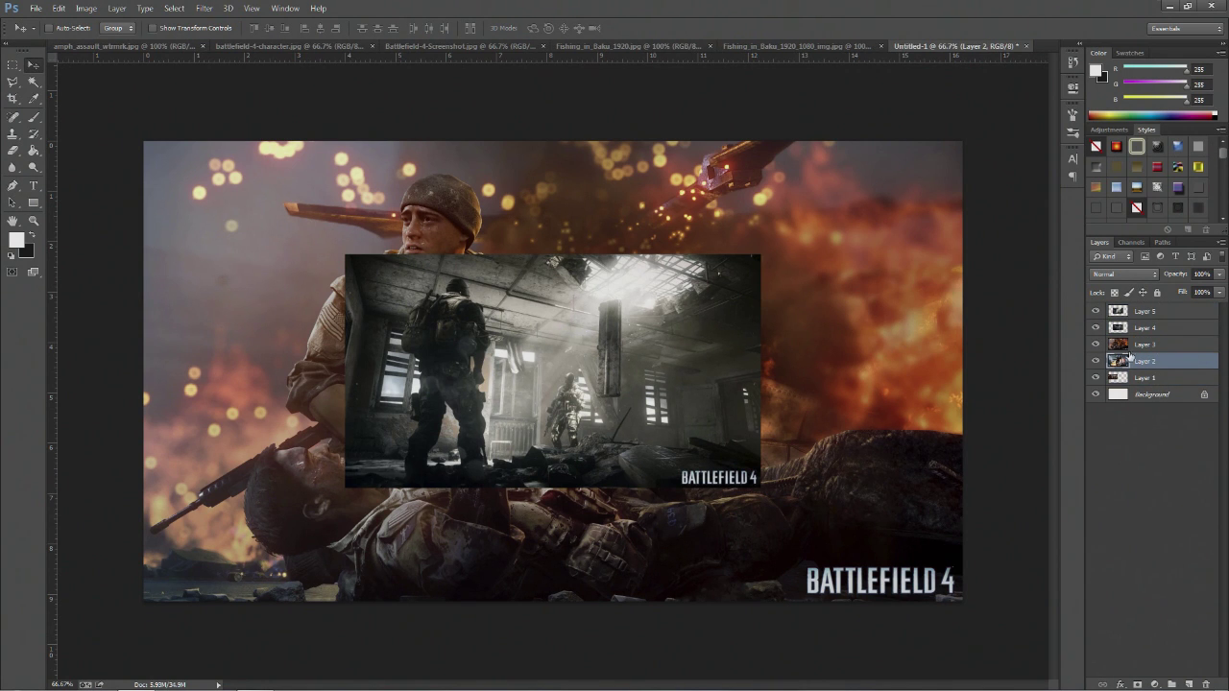
left_click(1138, 346)
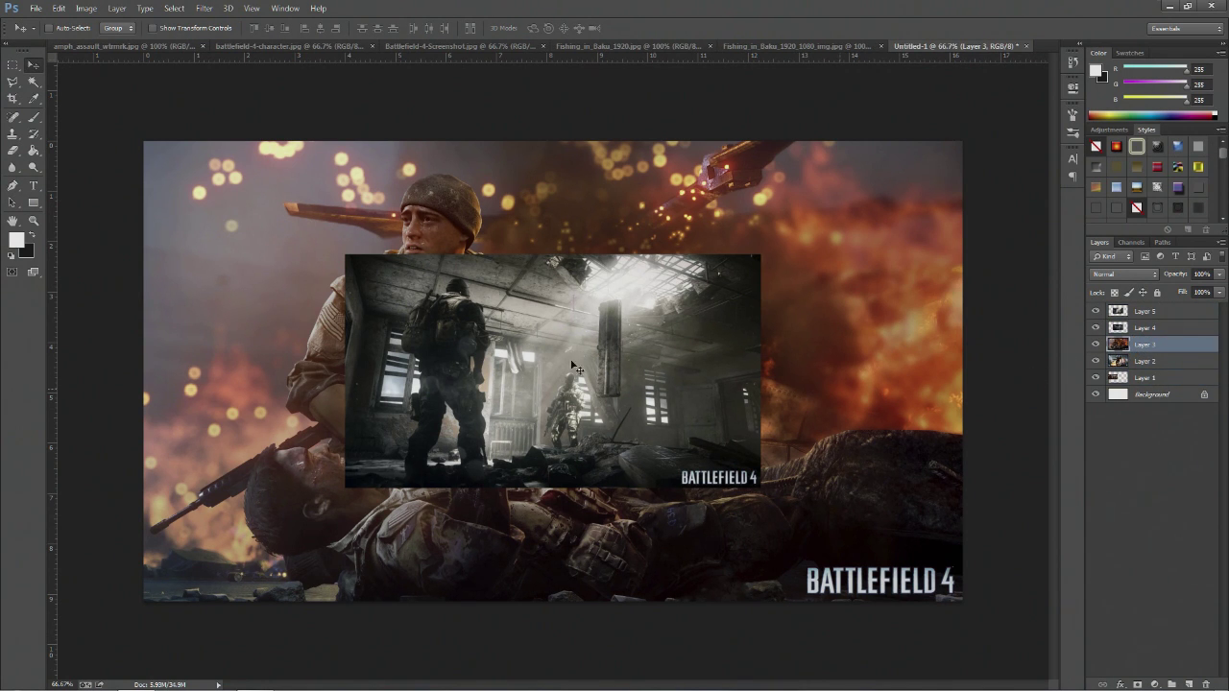
key("ctrl+t")
left_click_drag(144, 141, 346, 254)
left_click_drag(963, 602, 761, 488)
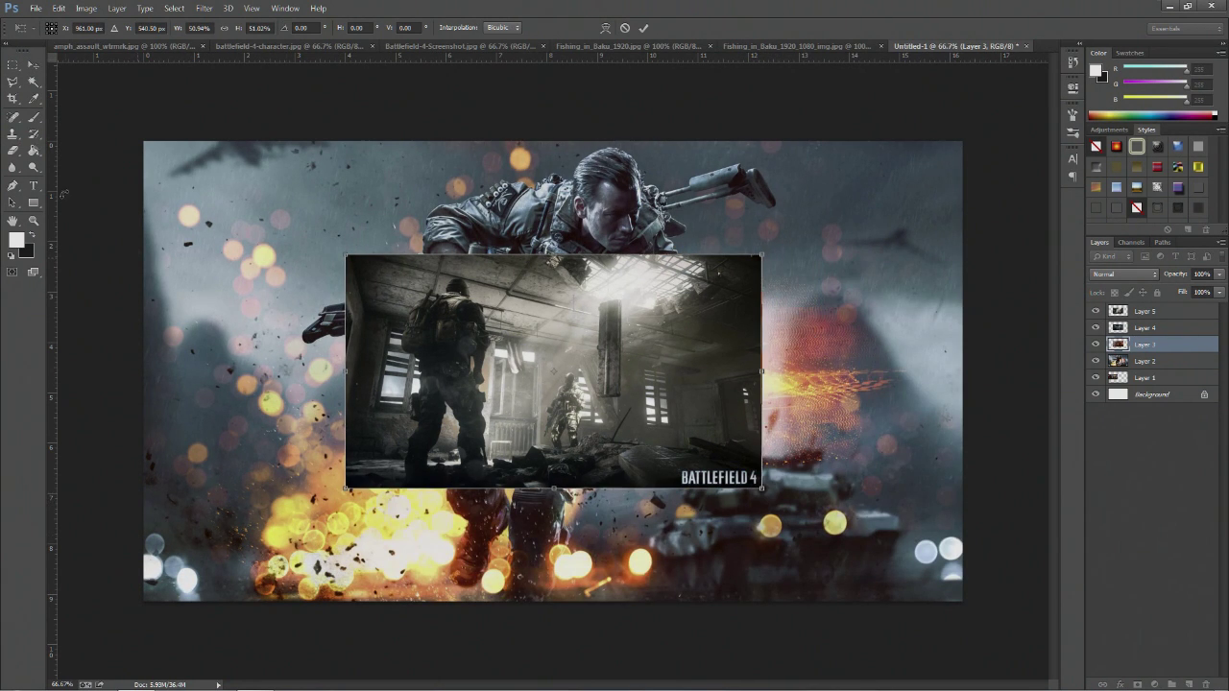
left_click(34, 67)
left_click(558, 267)
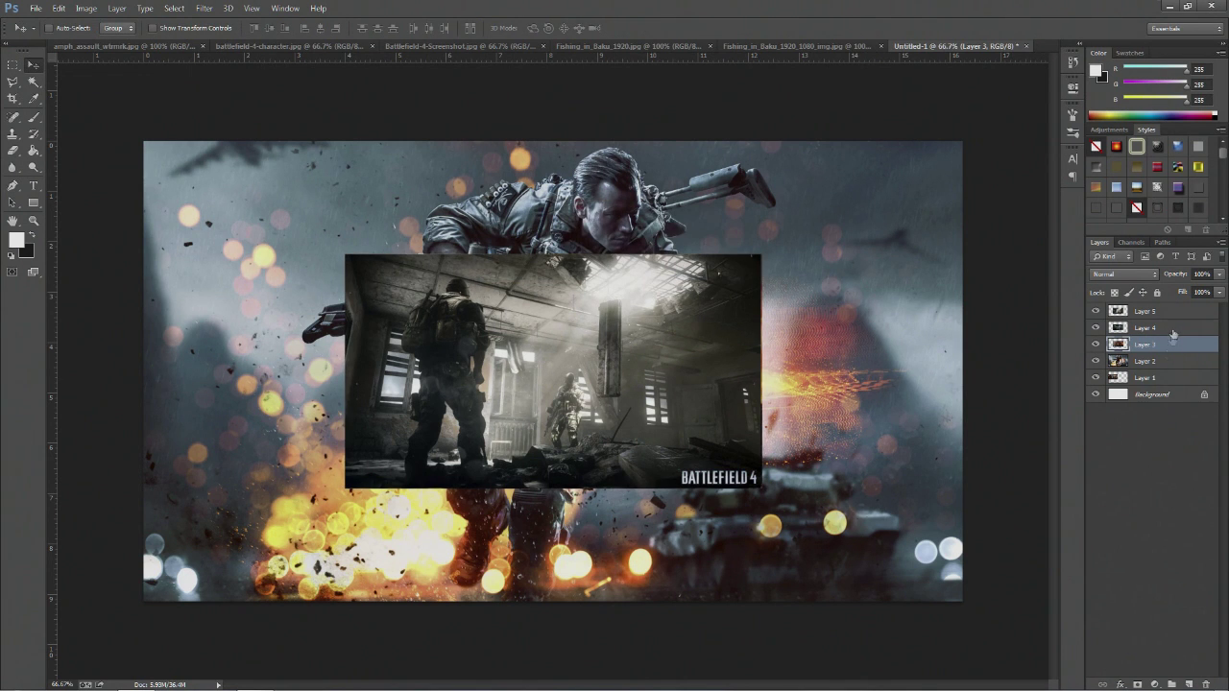
Scale Layer 2 to about 51.2% to match the centred images and move Layer 1 directly behind them.
left_click(1166, 362)
key("ctrl+t")
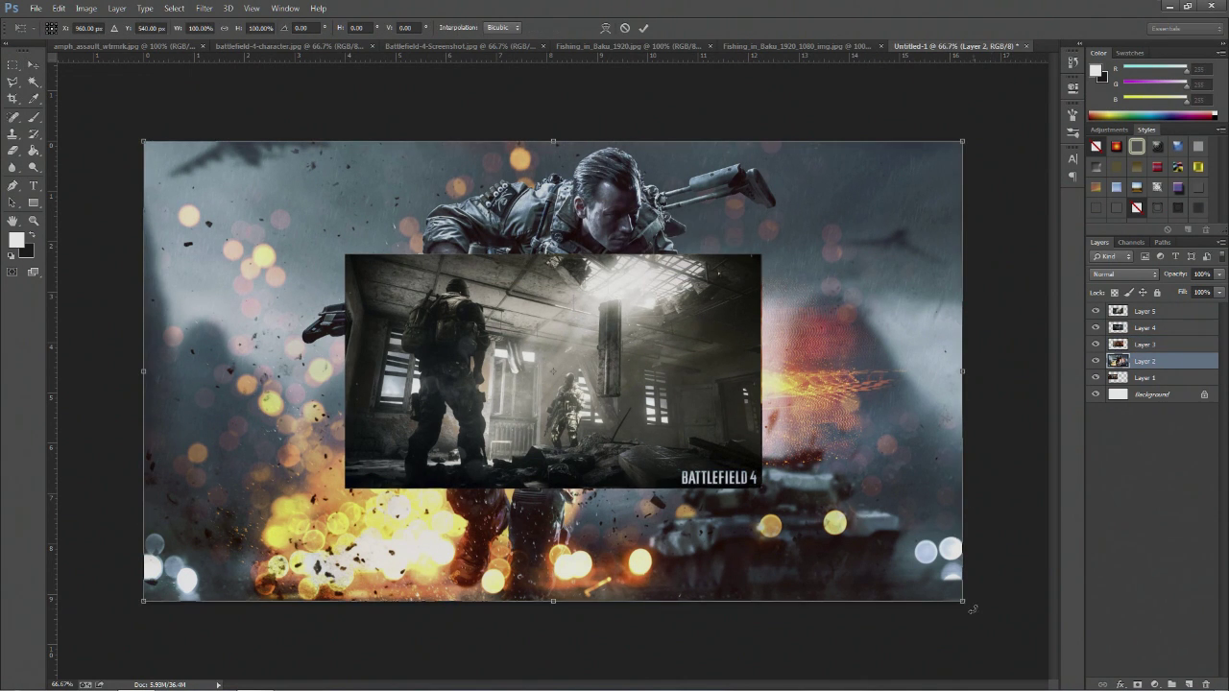
left_click_drag(964, 604, 764, 489)
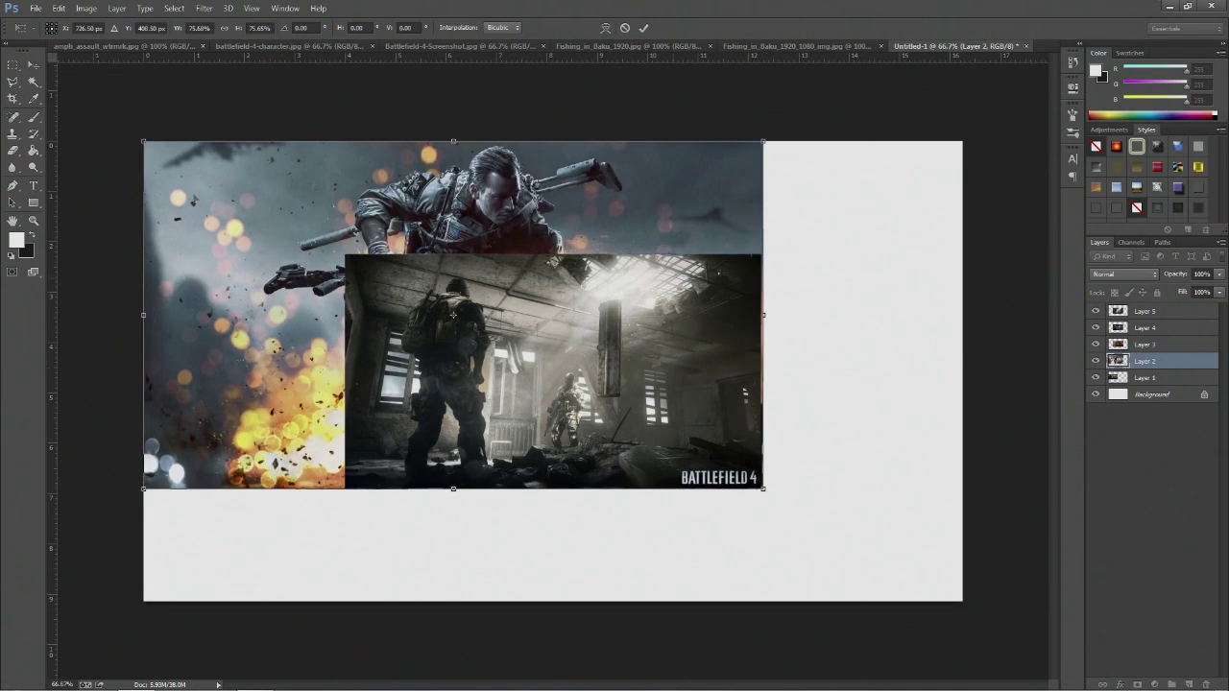
left_click_drag(141, 142, 343, 253)
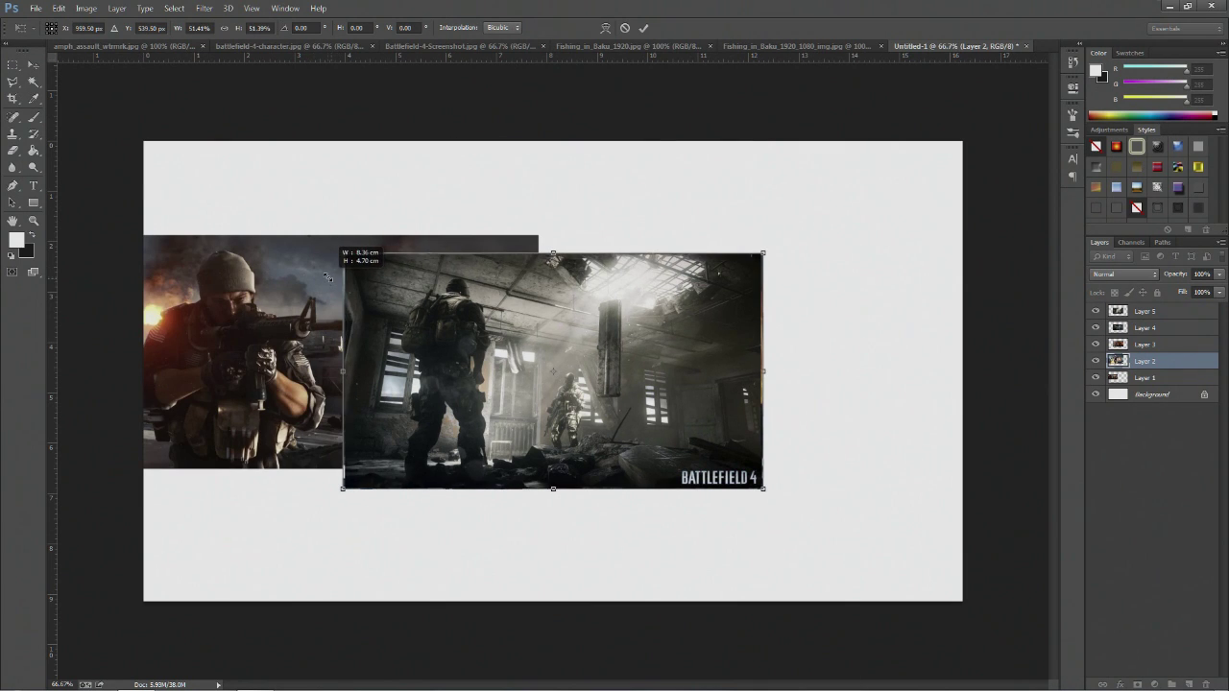
key("v")
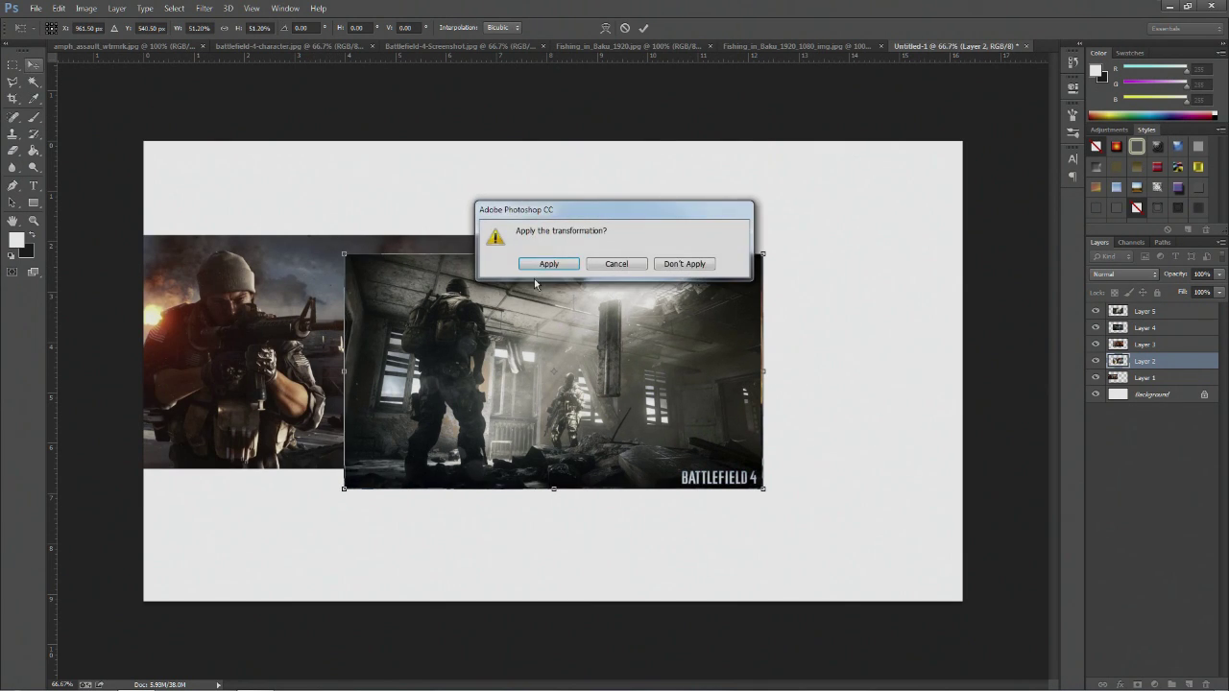
left_click(549, 265)
left_click(1162, 380)
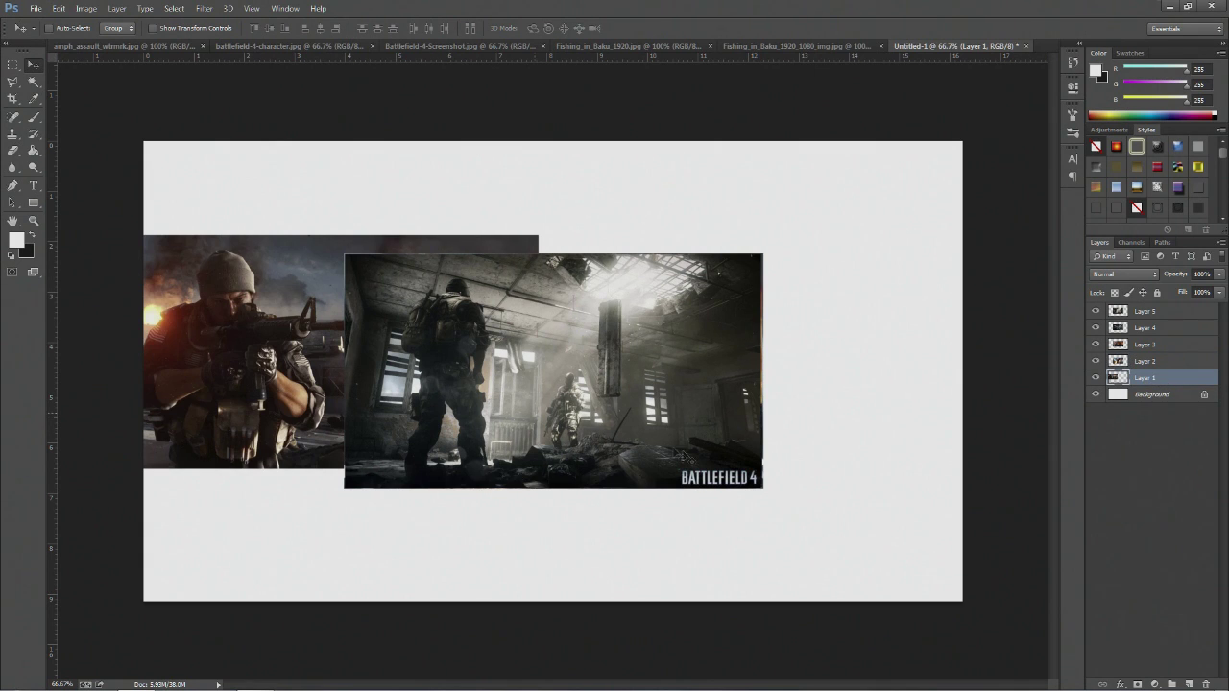
left_click_drag(563, 420, 763, 439)
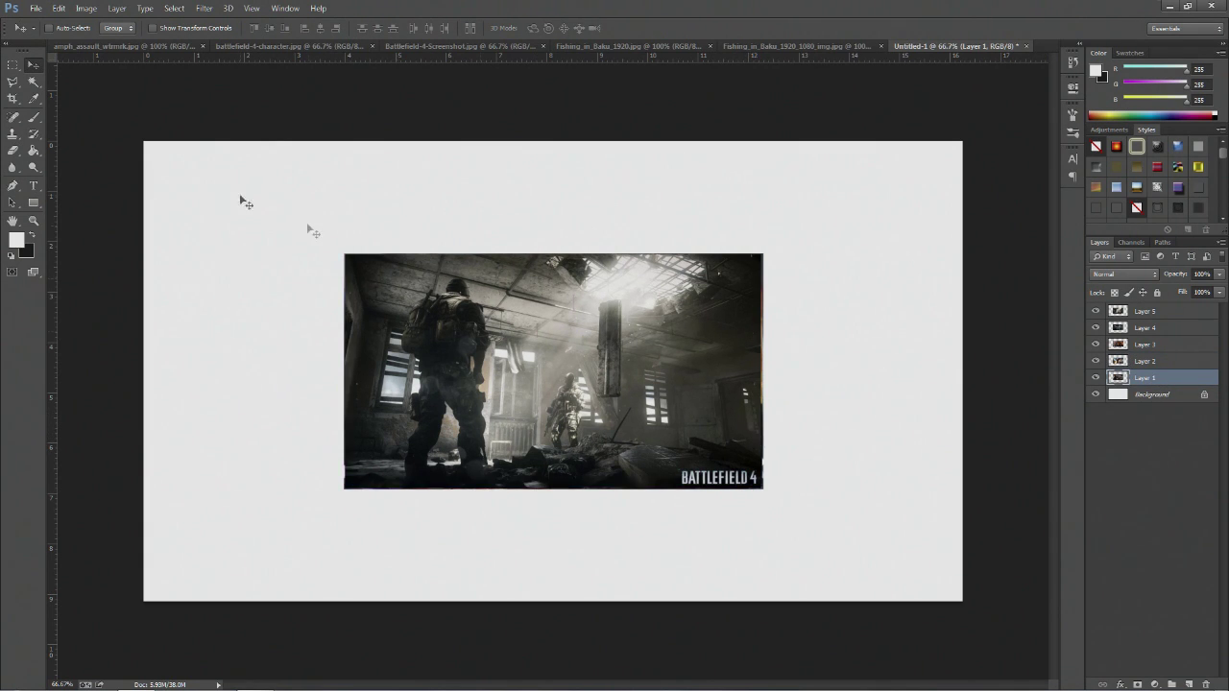
Start a crop with its upper edge lowered towards the image stack and set the crop preset to W x H x Resolution.
left_click(13, 99)
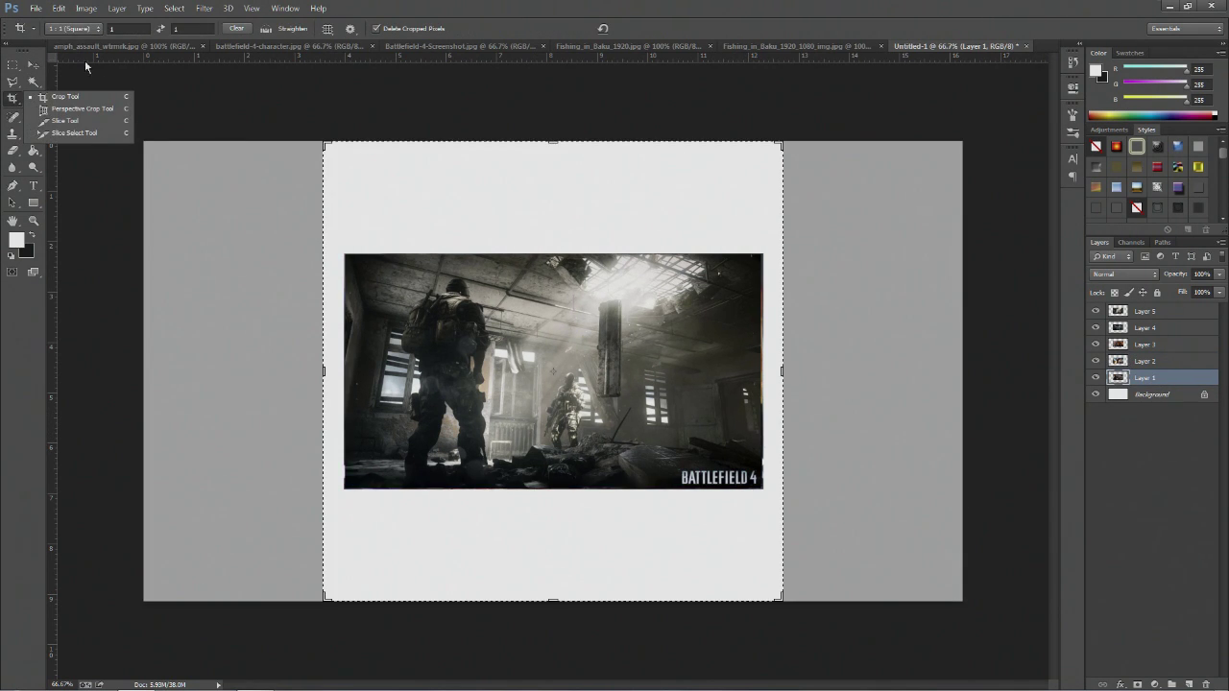
left_click(72, 28)
left_click(69, 56)
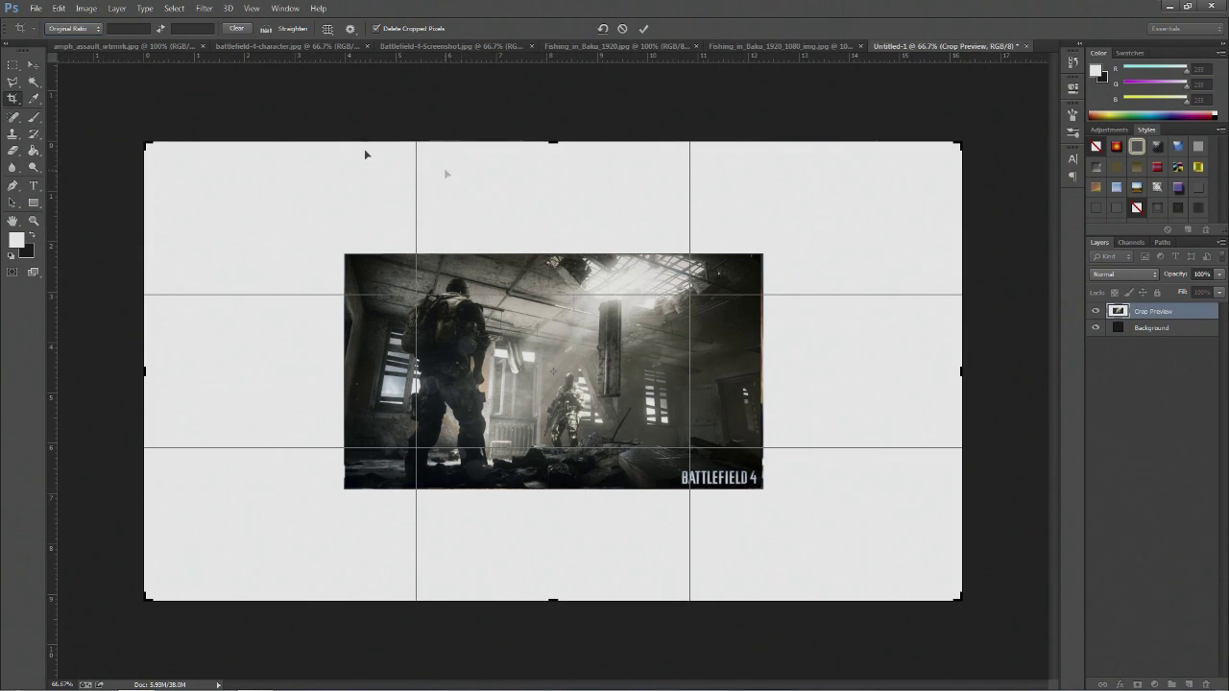
left_click(89, 31)
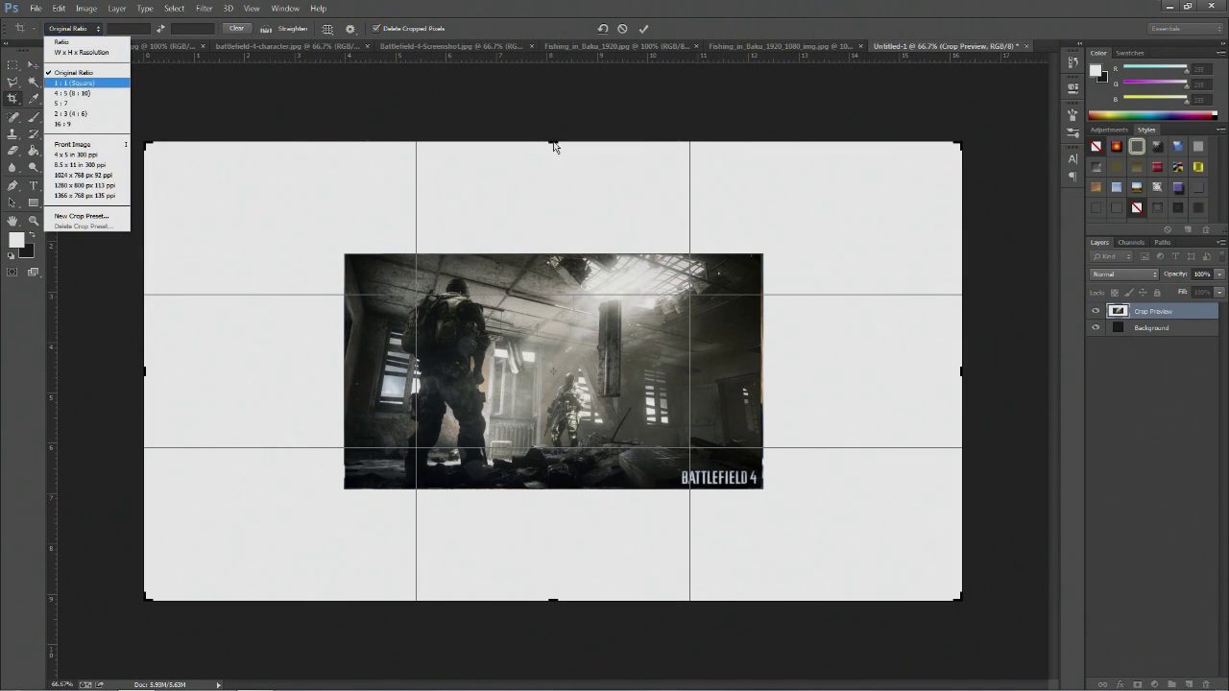
left_click(554, 146)
left_click_drag(550, 183, 552, 181)
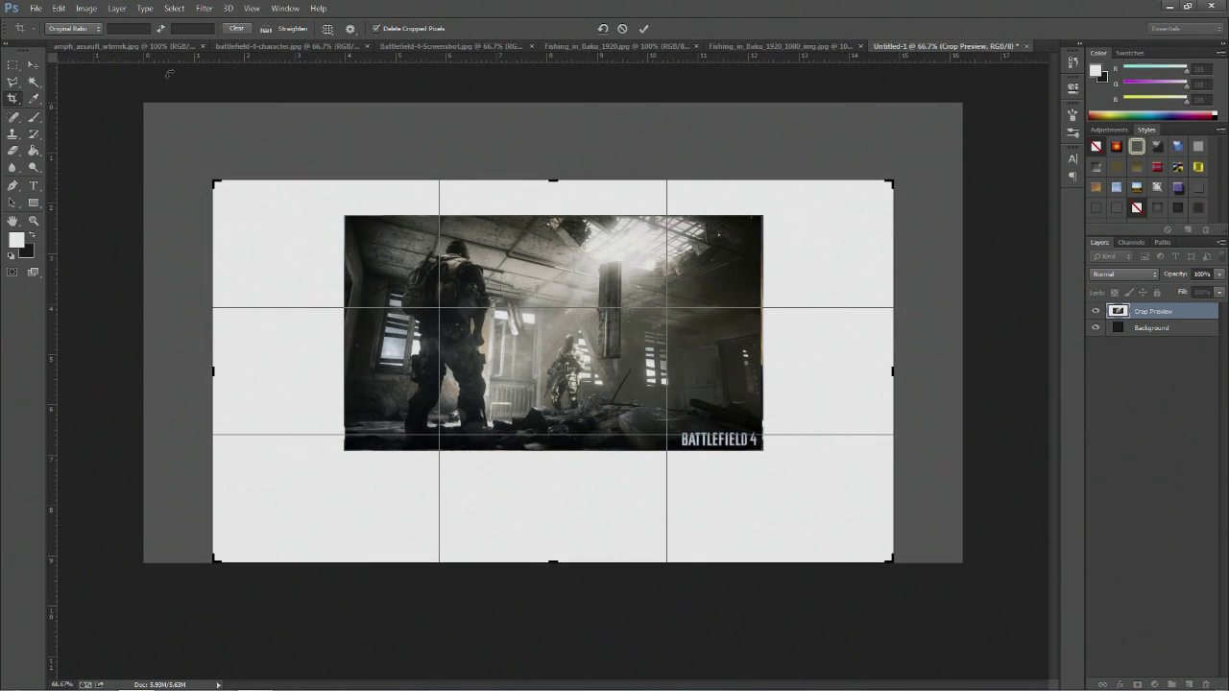
left_click(91, 28)
left_click(75, 45)
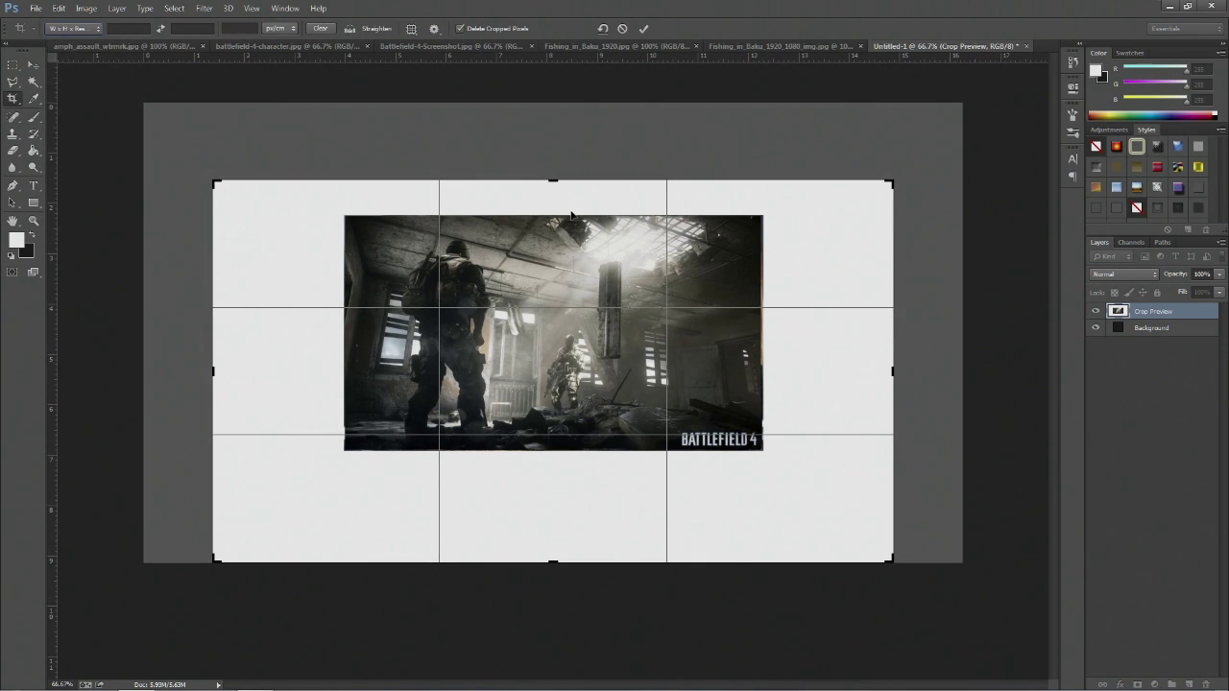
Crop the canvas to a wide strip about 16.7 × 4.2 cm, starting at the upper edge of the stacked images.
left_click_drag(556, 175, 562, 196)
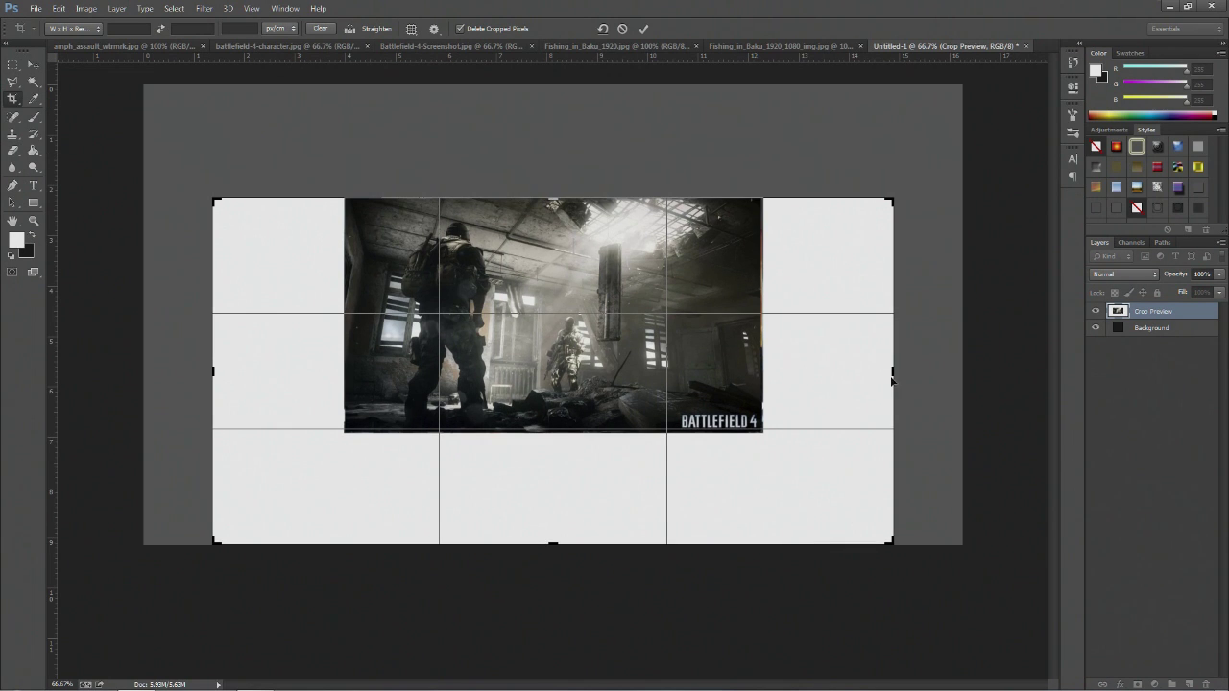
left_click_drag(896, 372, 947, 357)
left_click_drag(173, 372, 142, 395)
left_click_drag(553, 549, 567, 485)
left_click(33, 64)
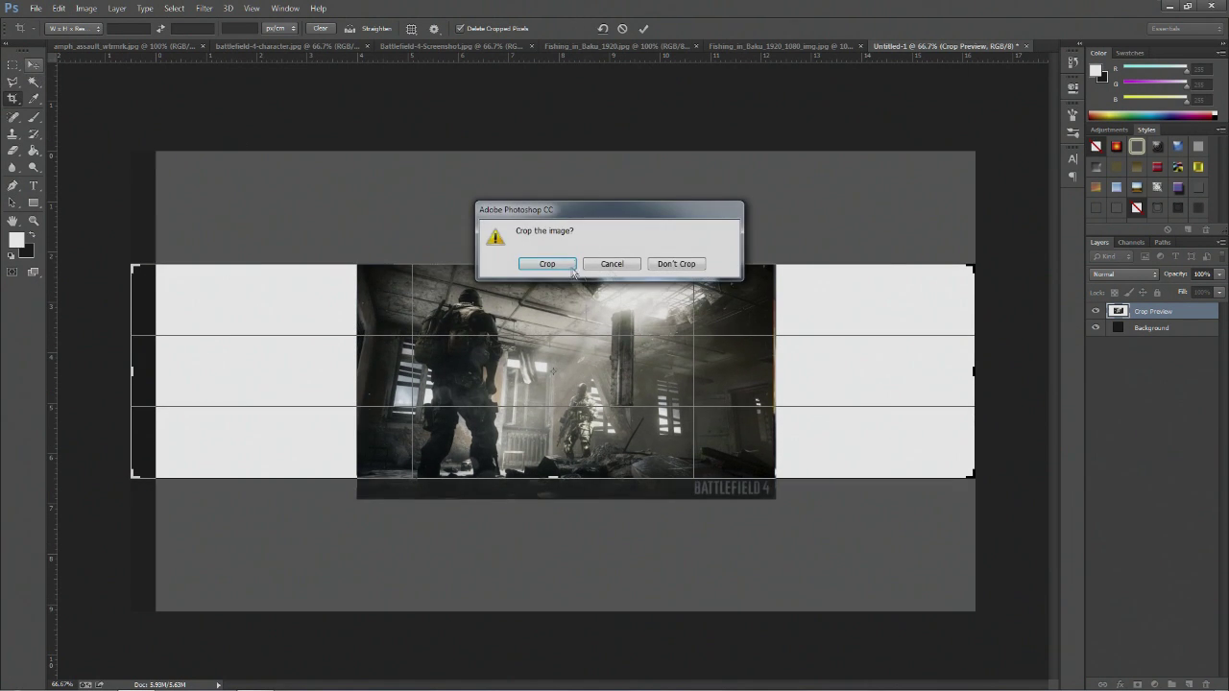
key("Return")
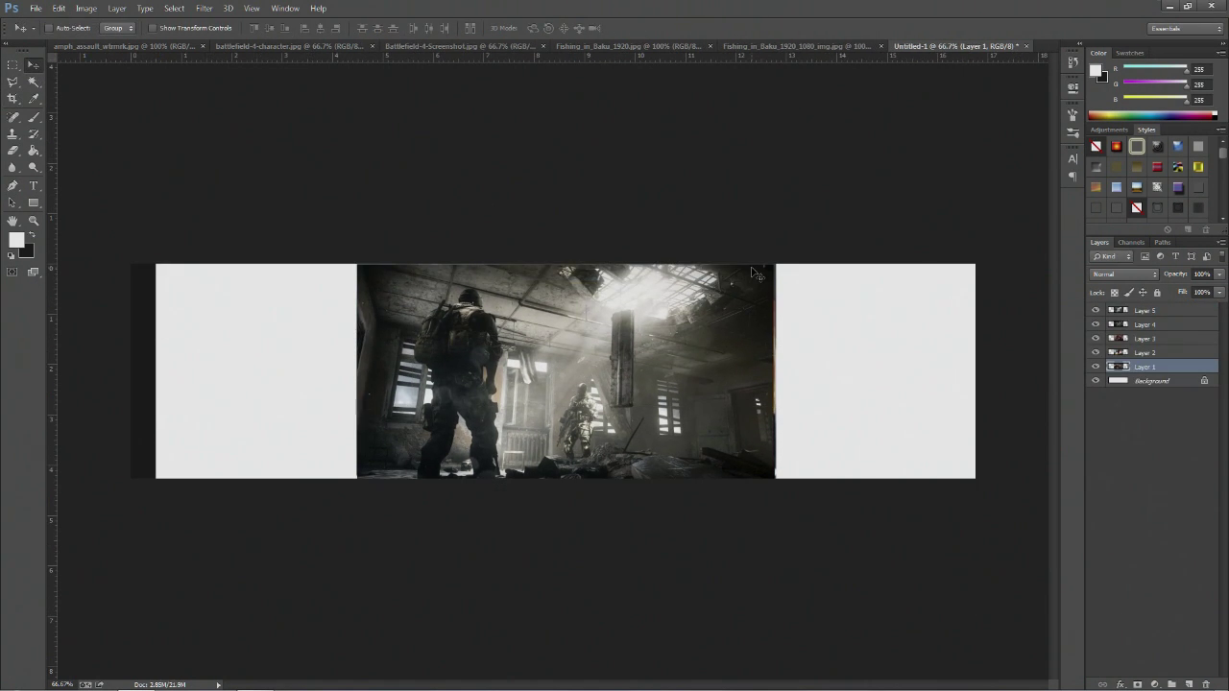
Move Layer 1 from behind the stacked images to the left end of the canvas strip.
key("ctrl+1")
key("ctrl+minus")
left_click(1171, 378)
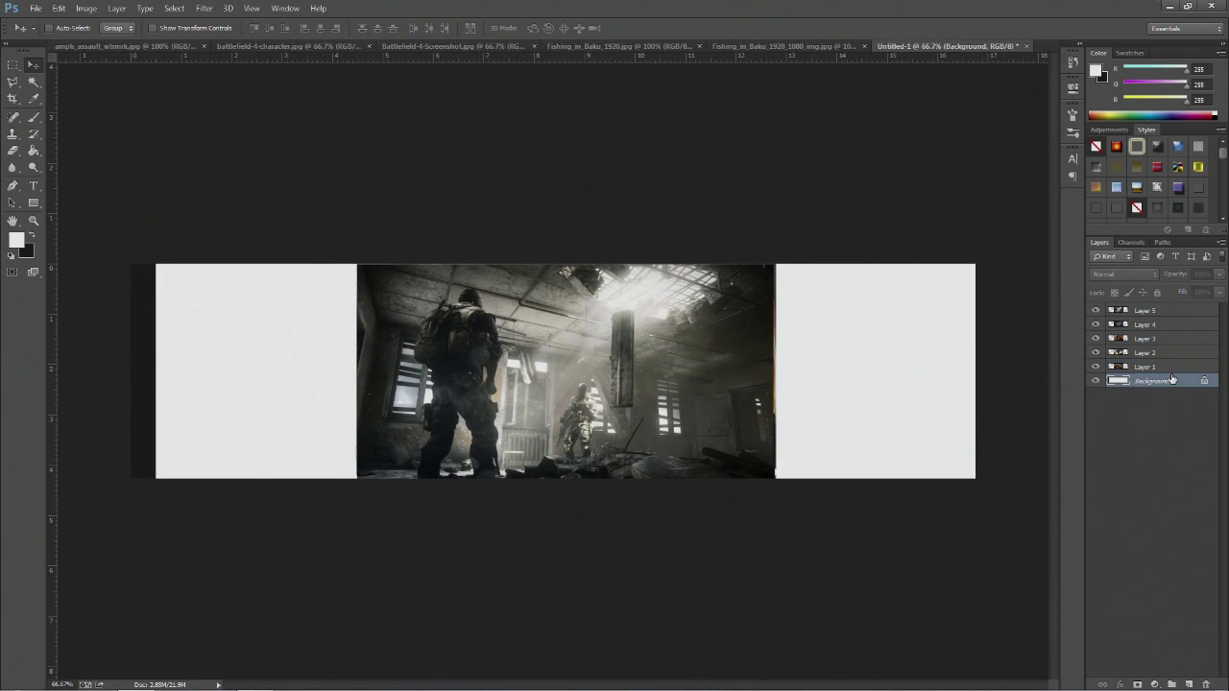
left_click(1161, 369)
mouse_move(537, 451)
left_mouse_down()
mouse_move(486, 442)
mouse_move(529, 444)
left_mouse_up()
Crop a thin sliver off the upper edge of the canvas strip.
left_click(13, 99)
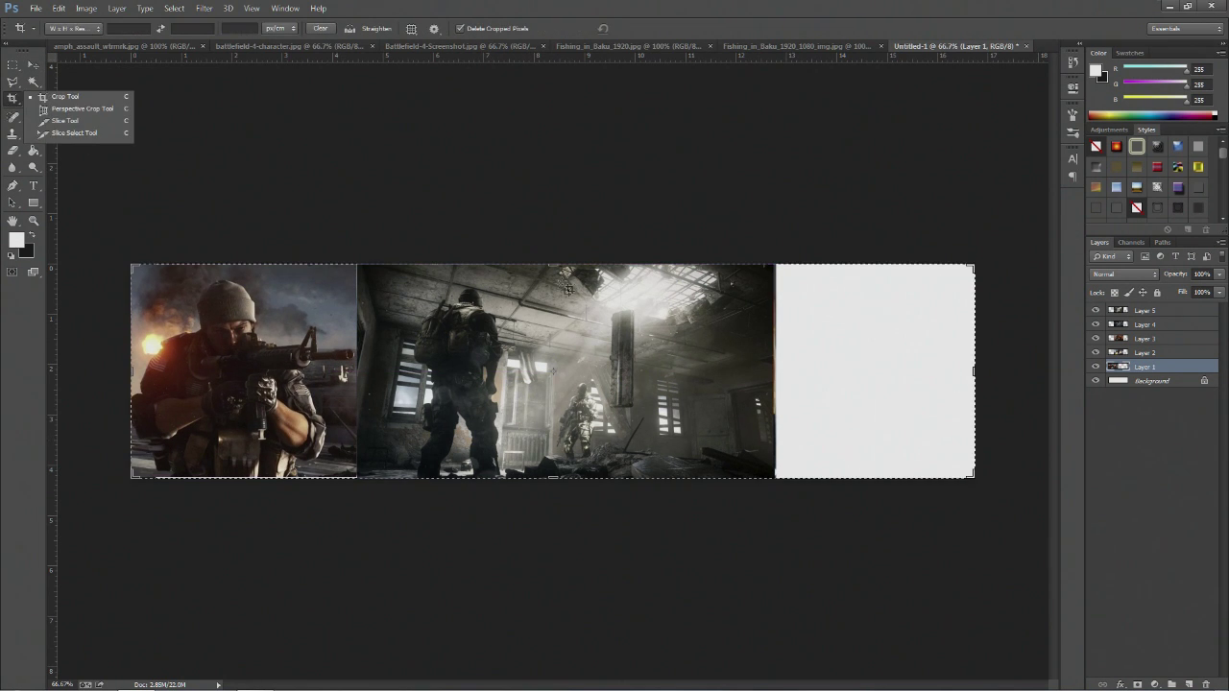
left_click_drag(554, 265, 553, 274)
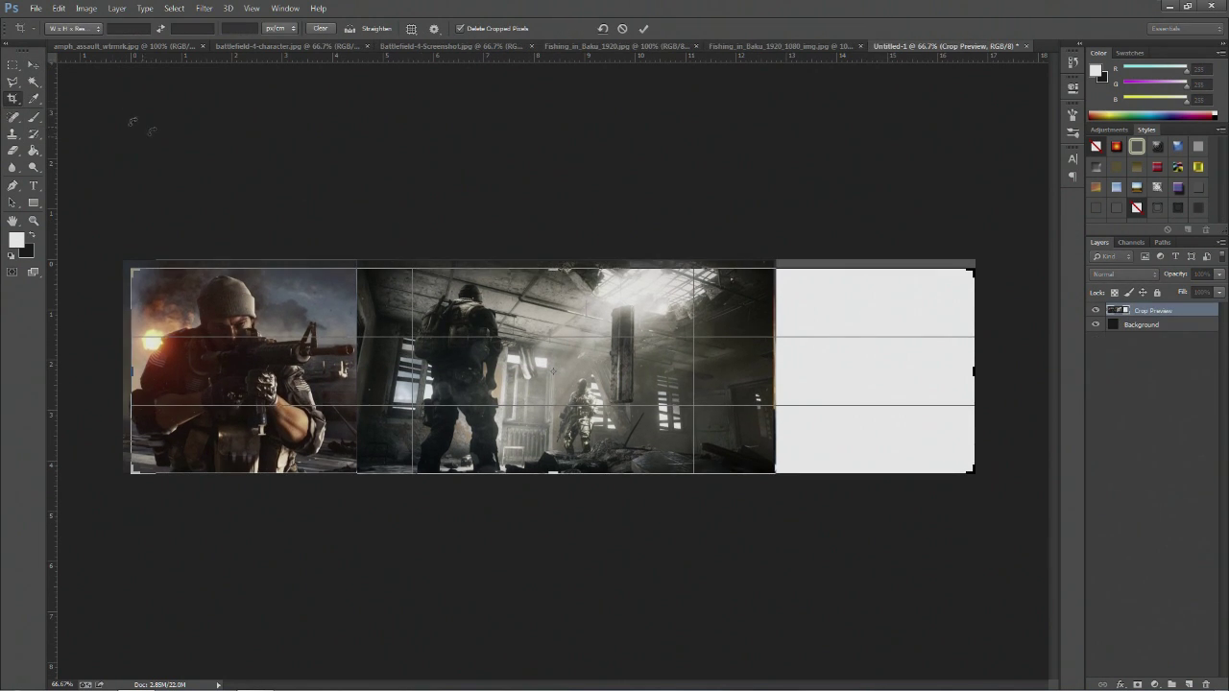
left_click(33, 64)
left_click(550, 260)
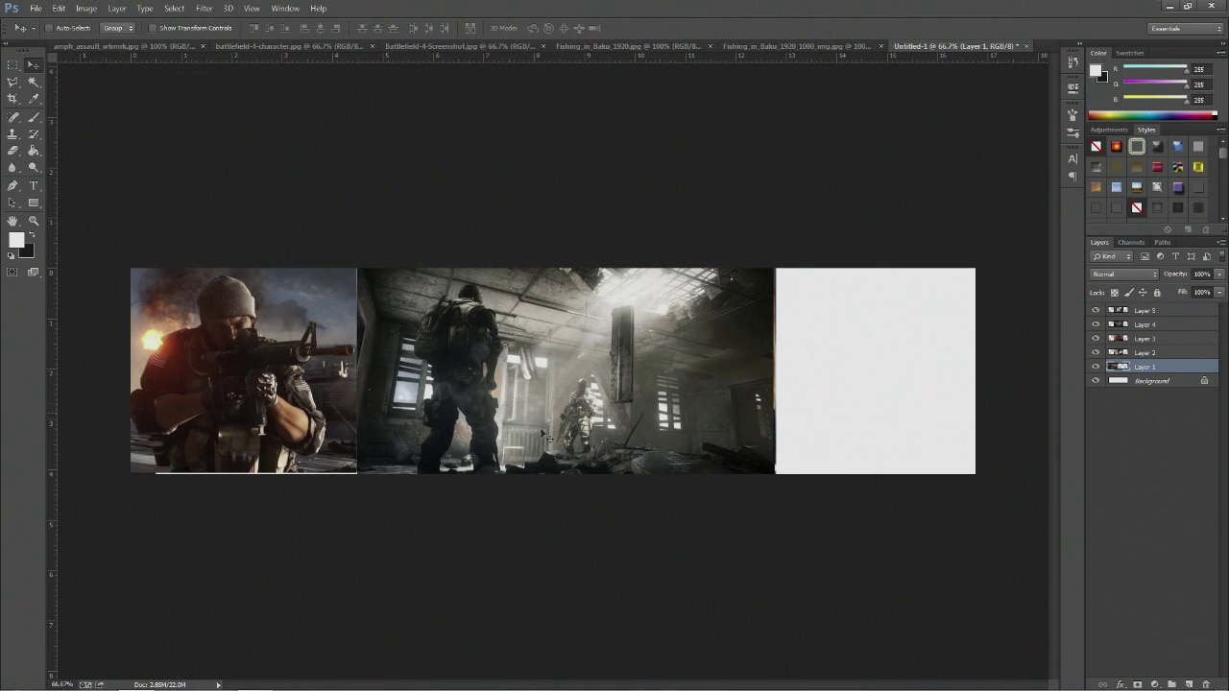
Shift Layer 1 slightly left and scale it to about 105% so it fills the strip's full height.
mouse_move(529, 473)
left_mouse_down()
mouse_move(521, 440)
mouse_move(524, 450)
left_mouse_up()
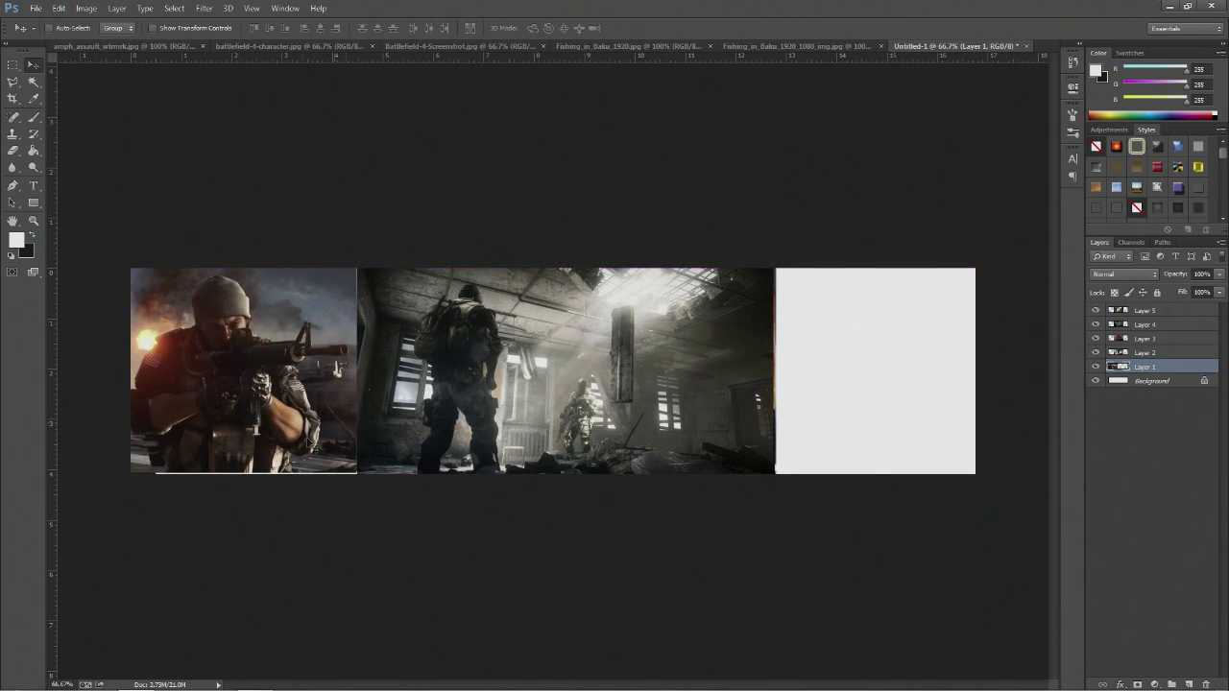
key("ctrl+t")
left_click_drag(125, 473, 103, 483)
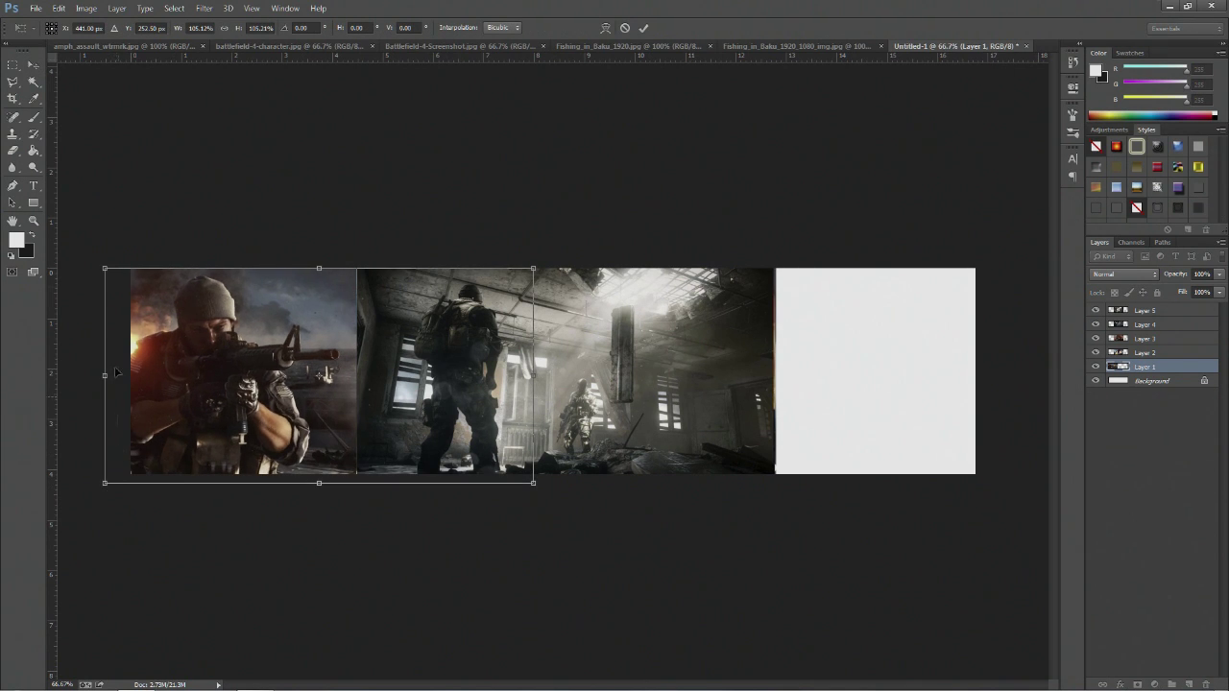
left_click(33, 67)
left_click(543, 267)
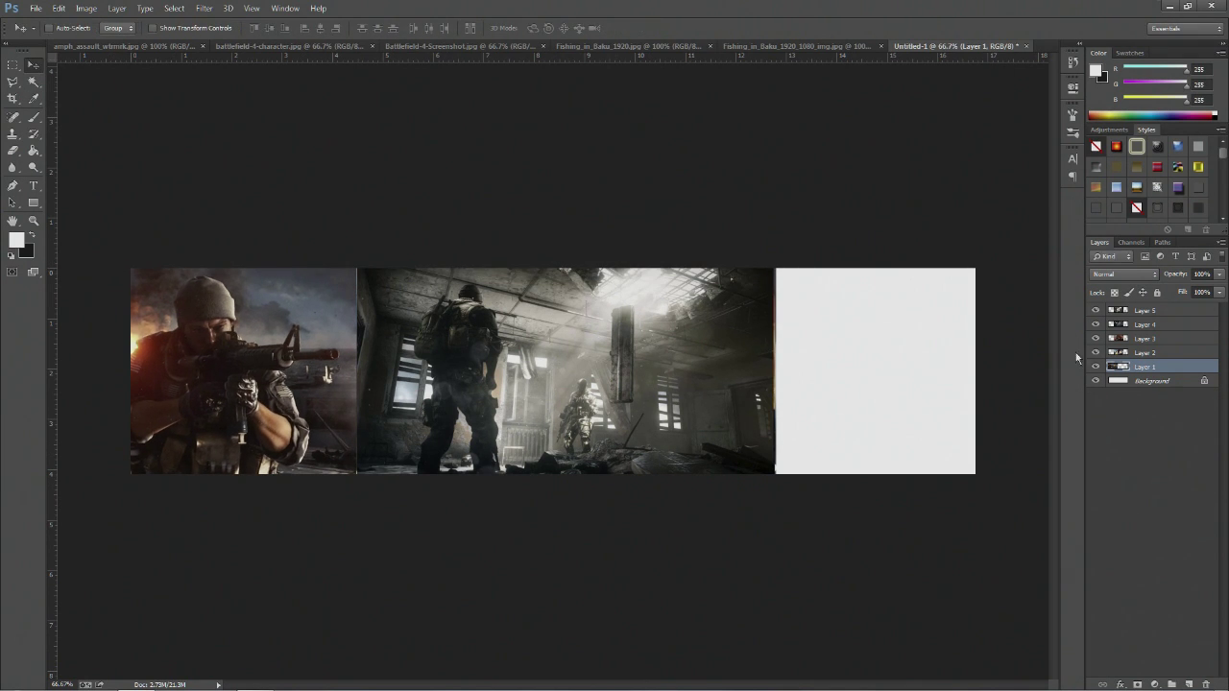
Move Layer 4 to the right end of the strip and shift Layer 5 a little to the left.
left_click(1143, 338)
left_click(1143, 325)
left_click_drag(651, 427, 917, 430)
left_click(1142, 310)
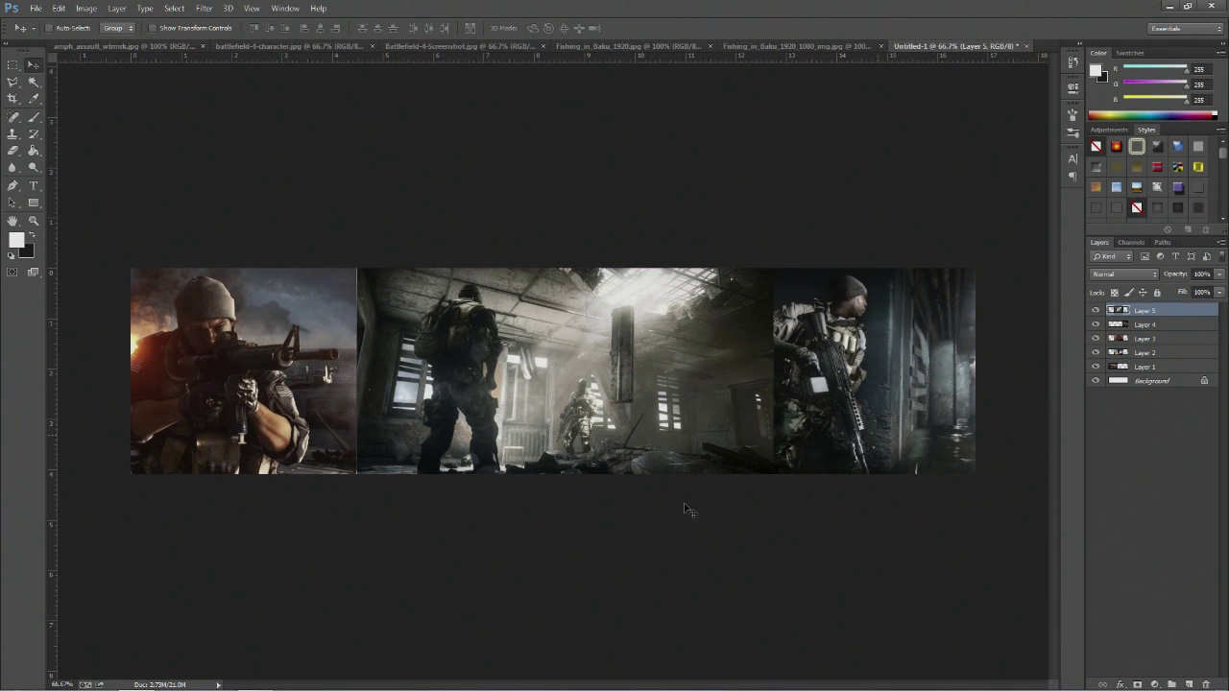
left_click_drag(688, 509, 852, 411)
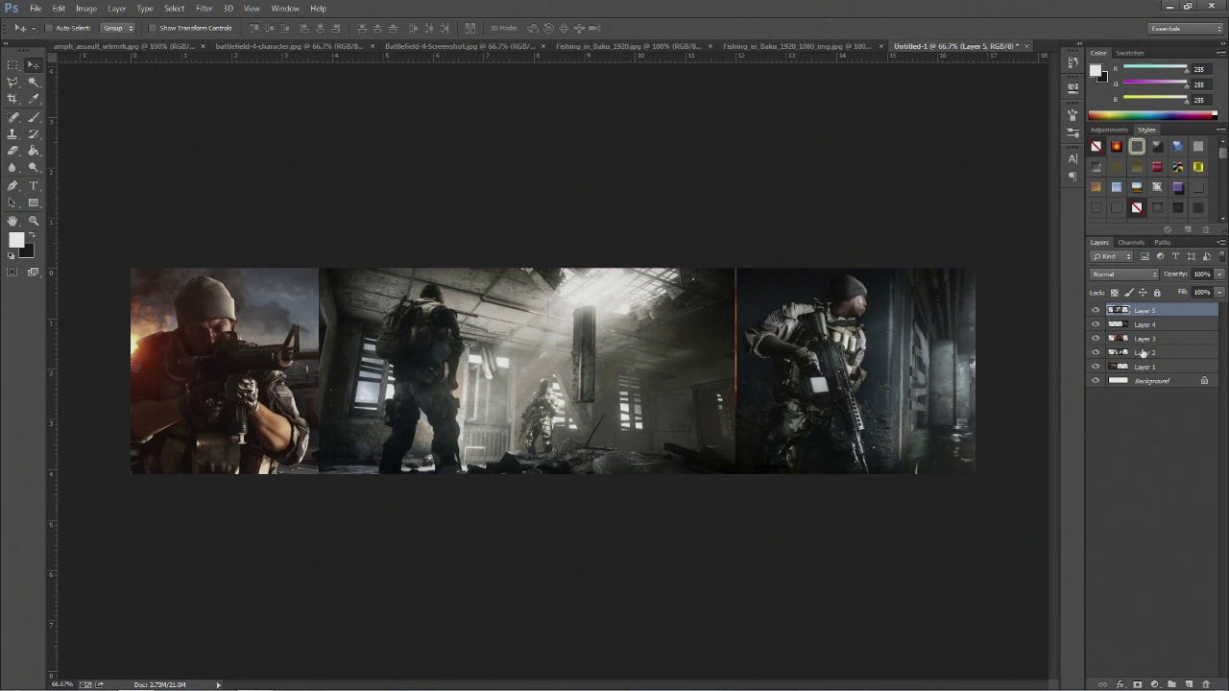
Bring Layer 2 to the front of all layers and position it between the left and right soldiers.
left_click(1141, 353)
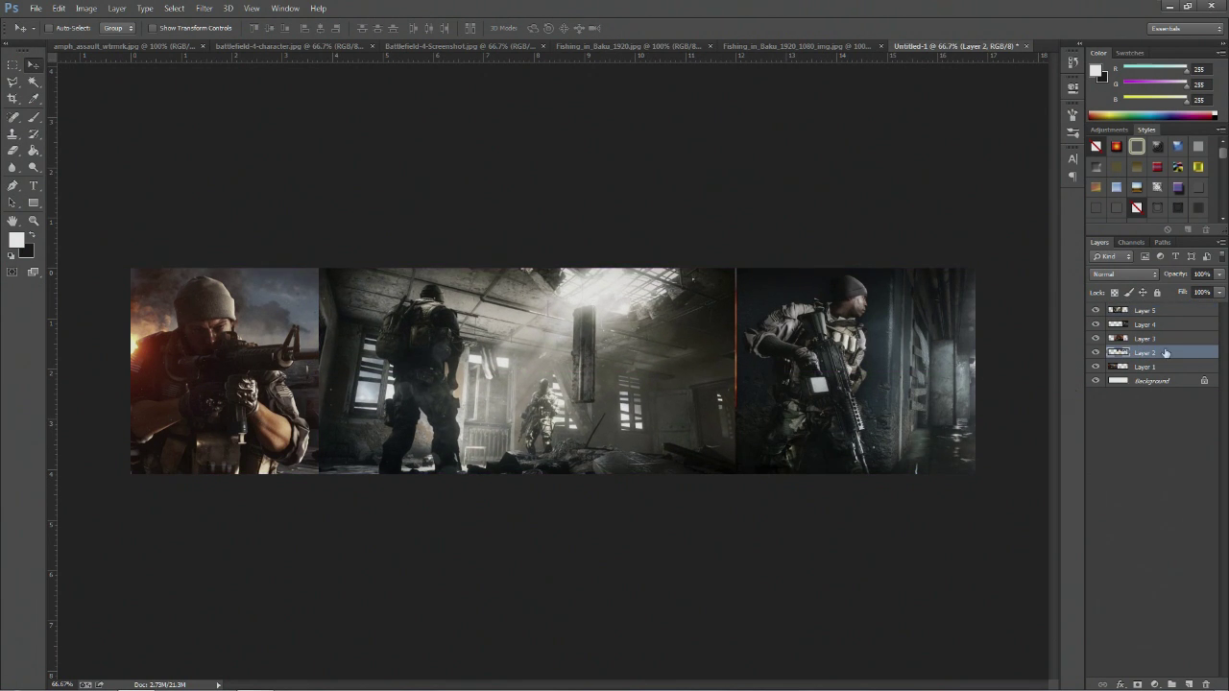
left_click_drag(1165, 353, 1148, 306)
left_click_drag(760, 354, 688, 468)
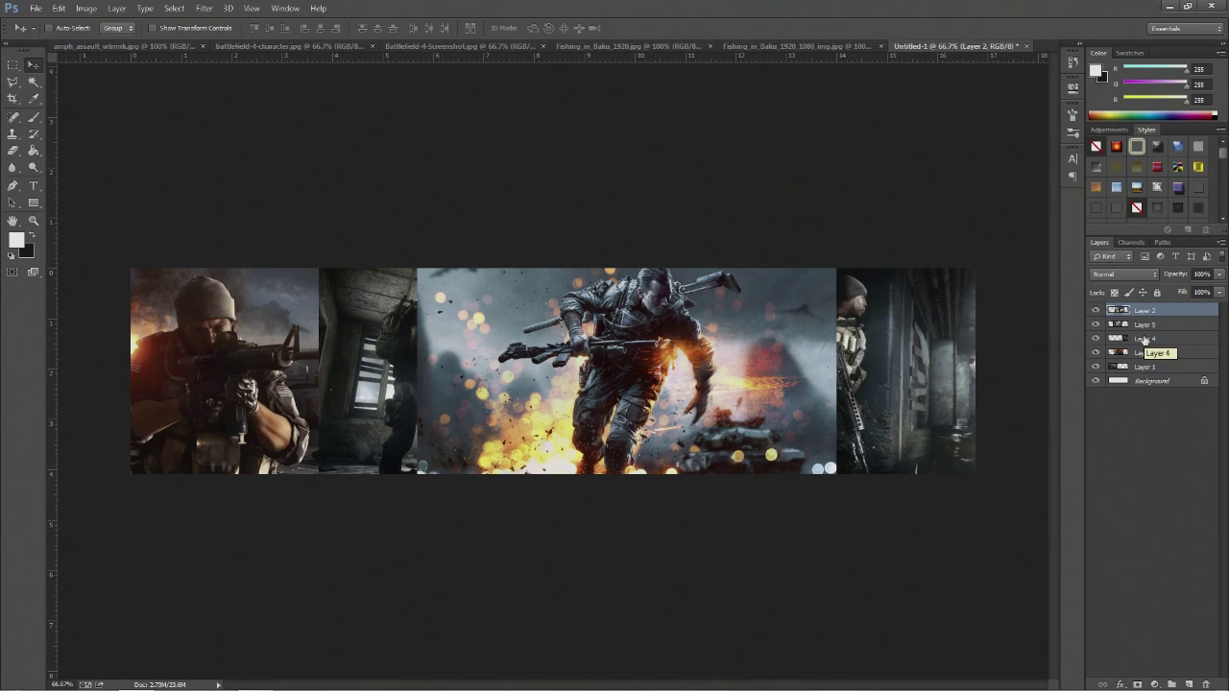
Trace the running soldier on Layer 2 with a Pen path and convert it into a new anti-aliased selection.
key("ctrl+plus")
key("ctrl+plus")
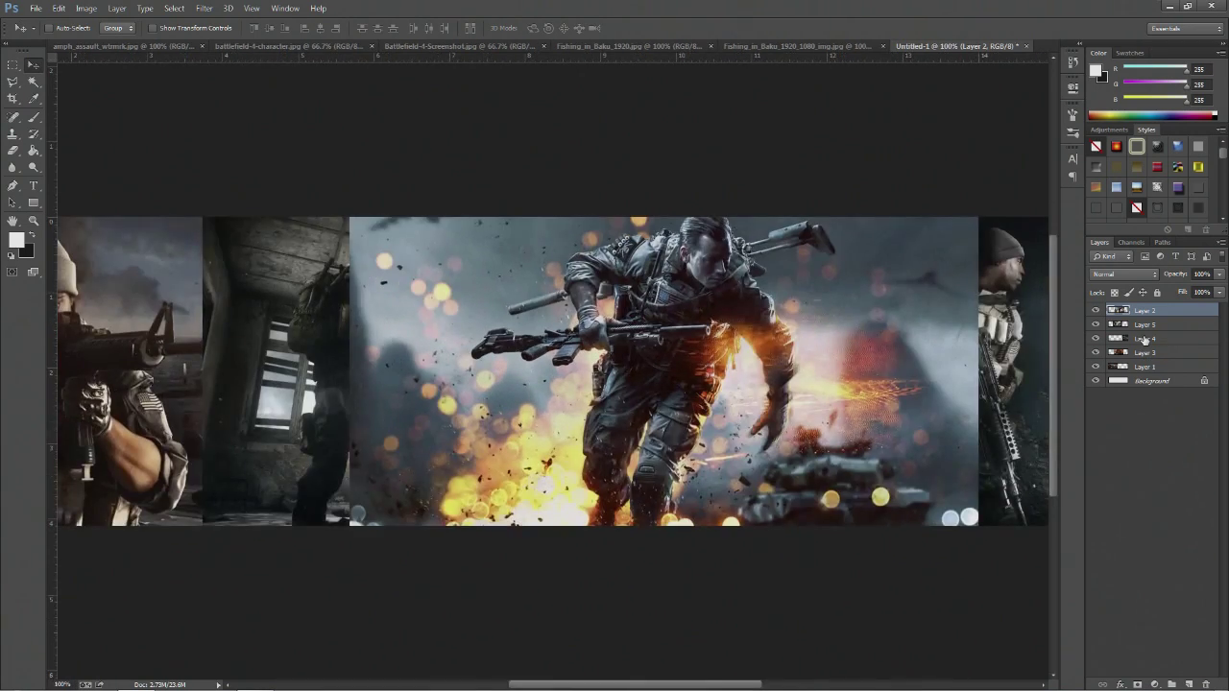
scroll(1026, 439, "down", 2)
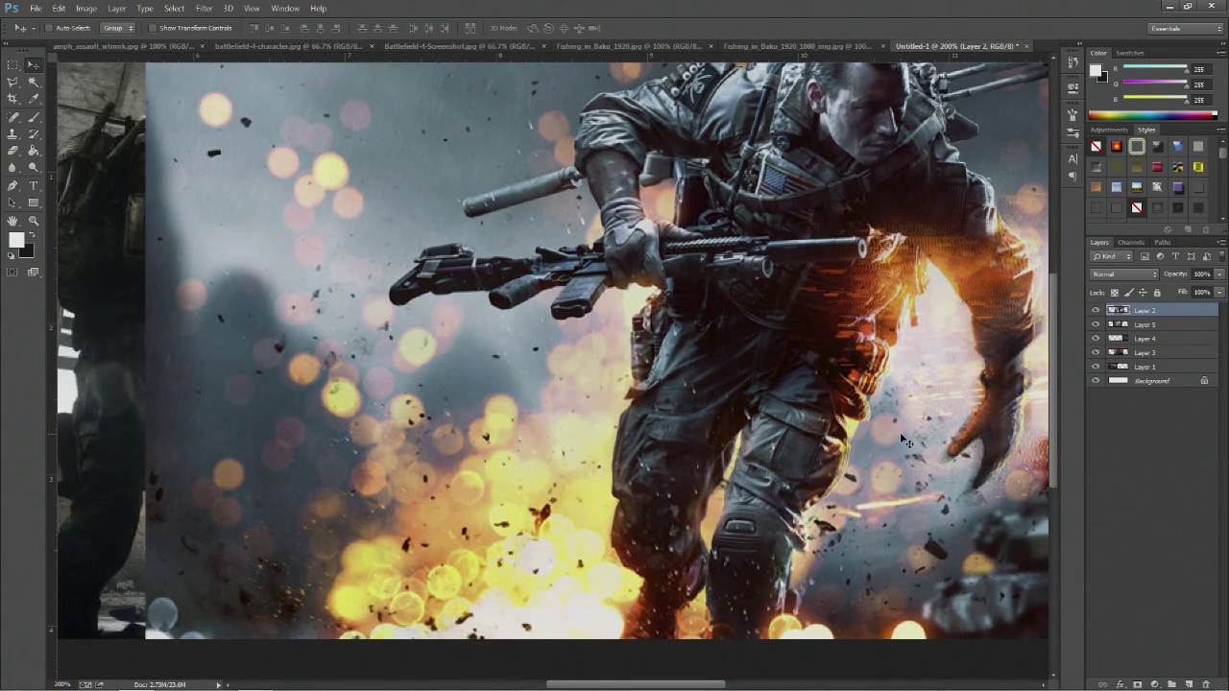
left_click(13, 186)
left_click(67, 28)
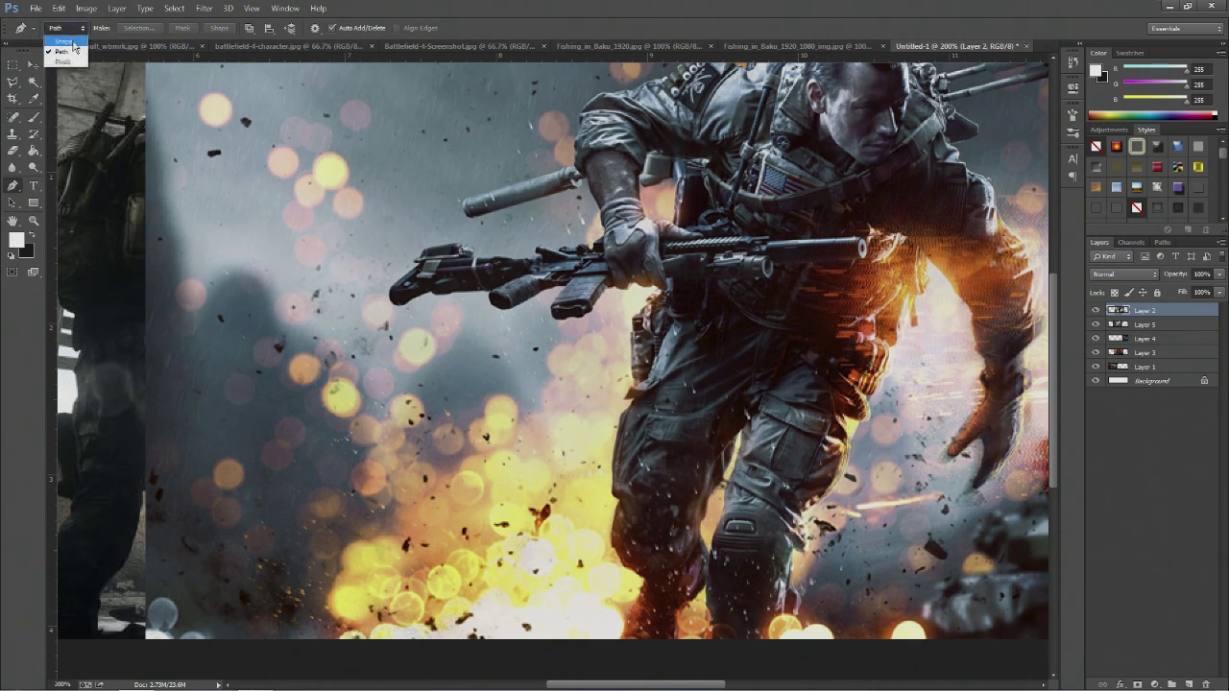
left_click(62, 50)
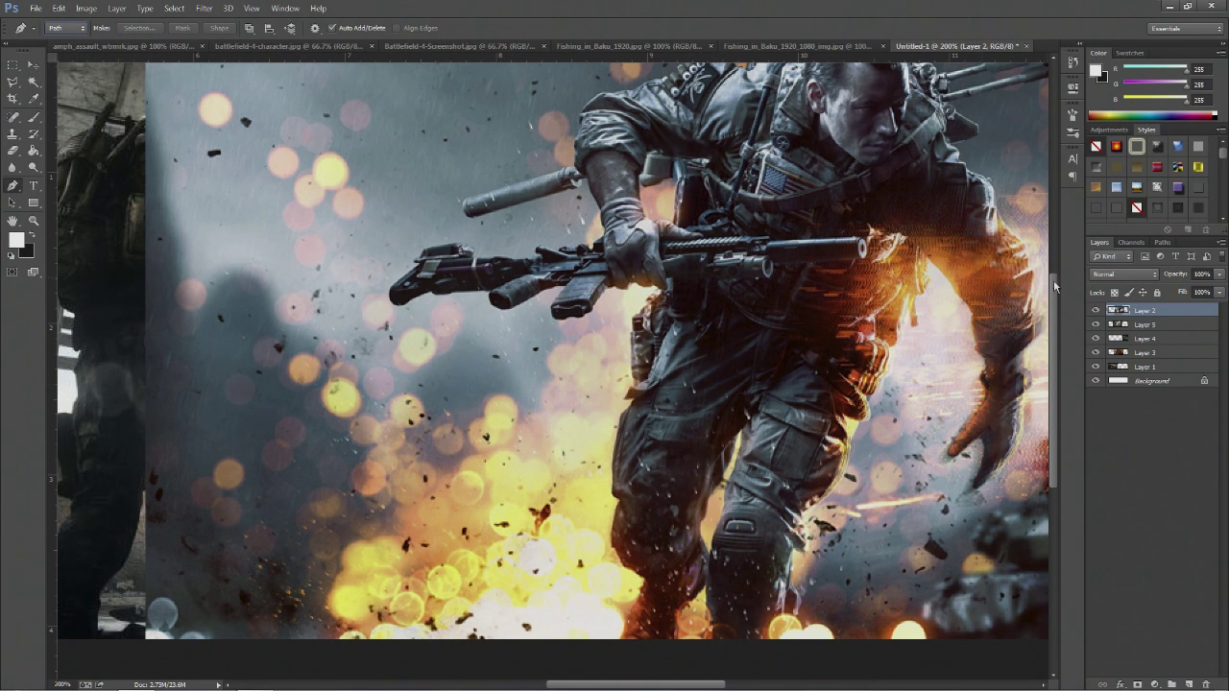
scroll(1054, 285, "up", 3)
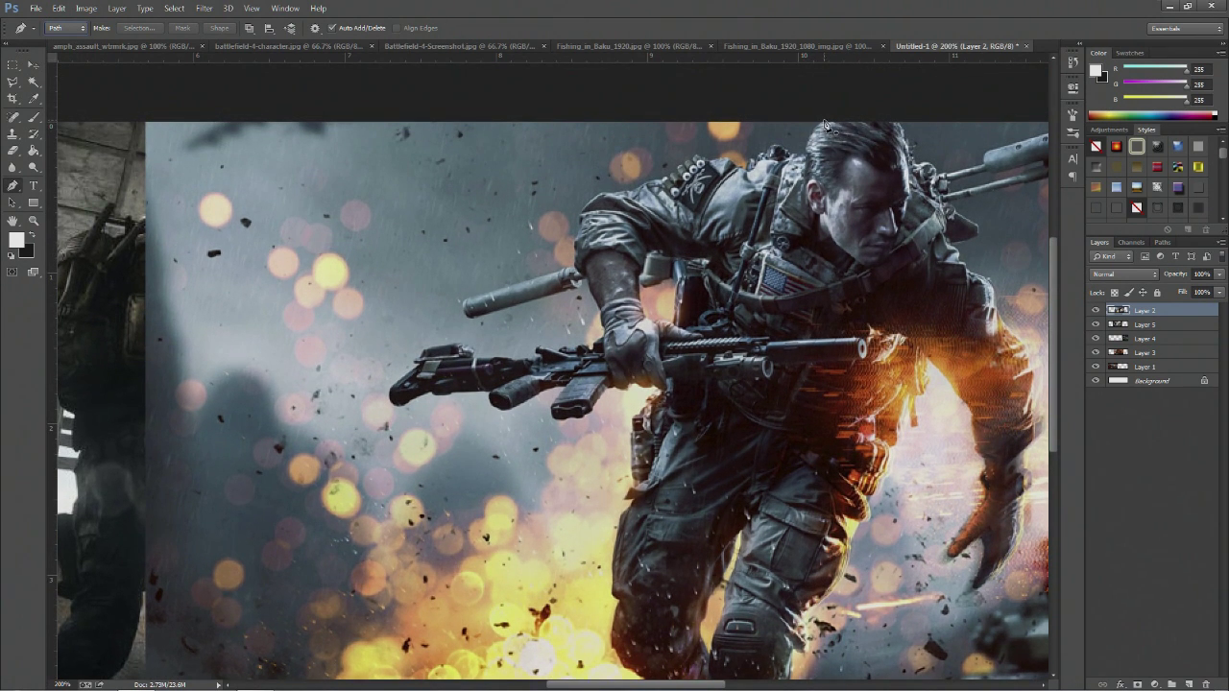
left_click(822, 121)
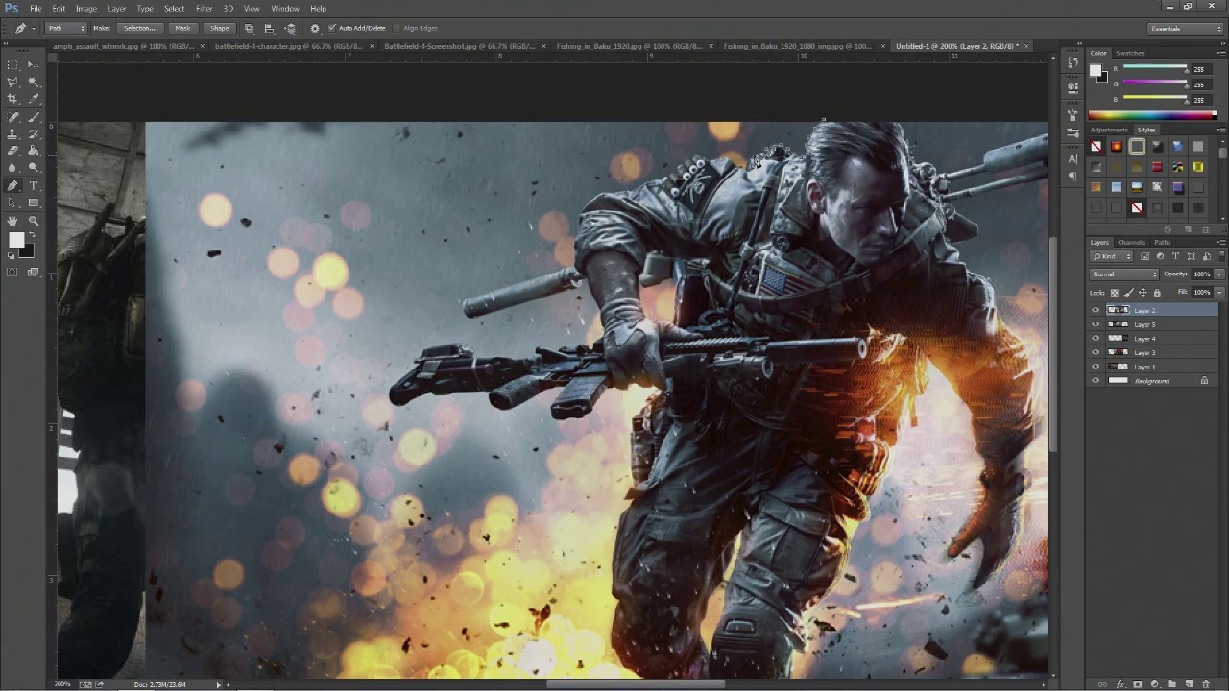
double_click(743, 173)
double_click(716, 169)
double_click(700, 168)
double_click(686, 170)
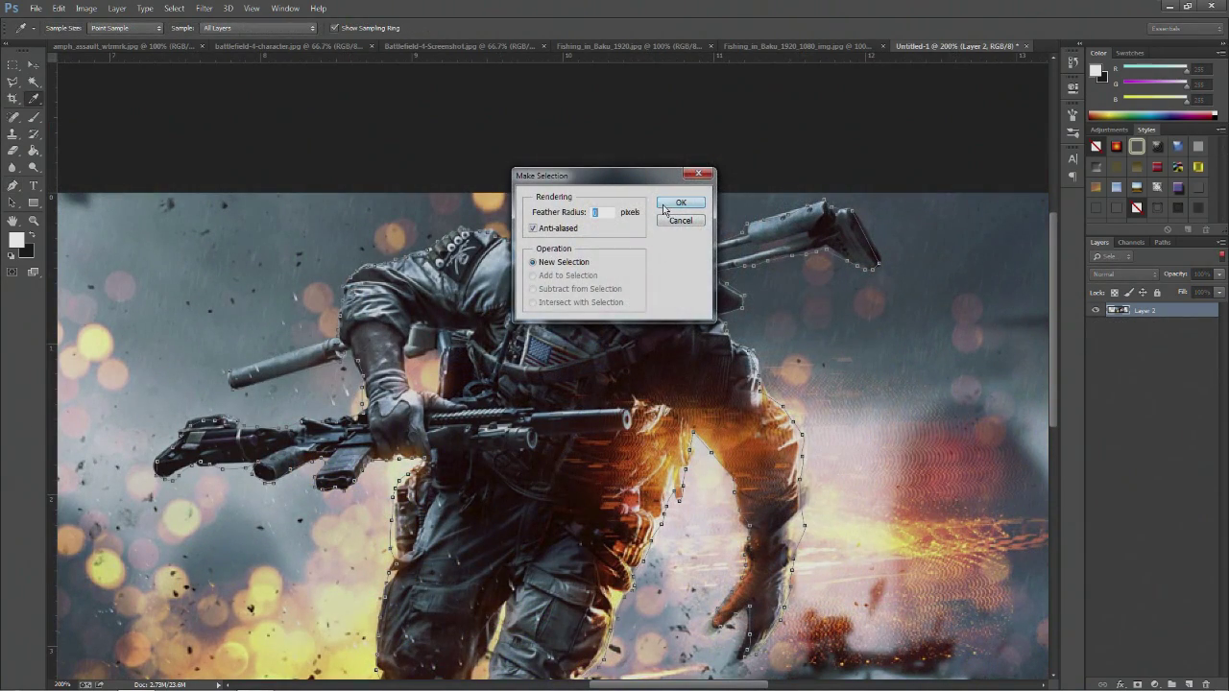
left_click(665, 205)
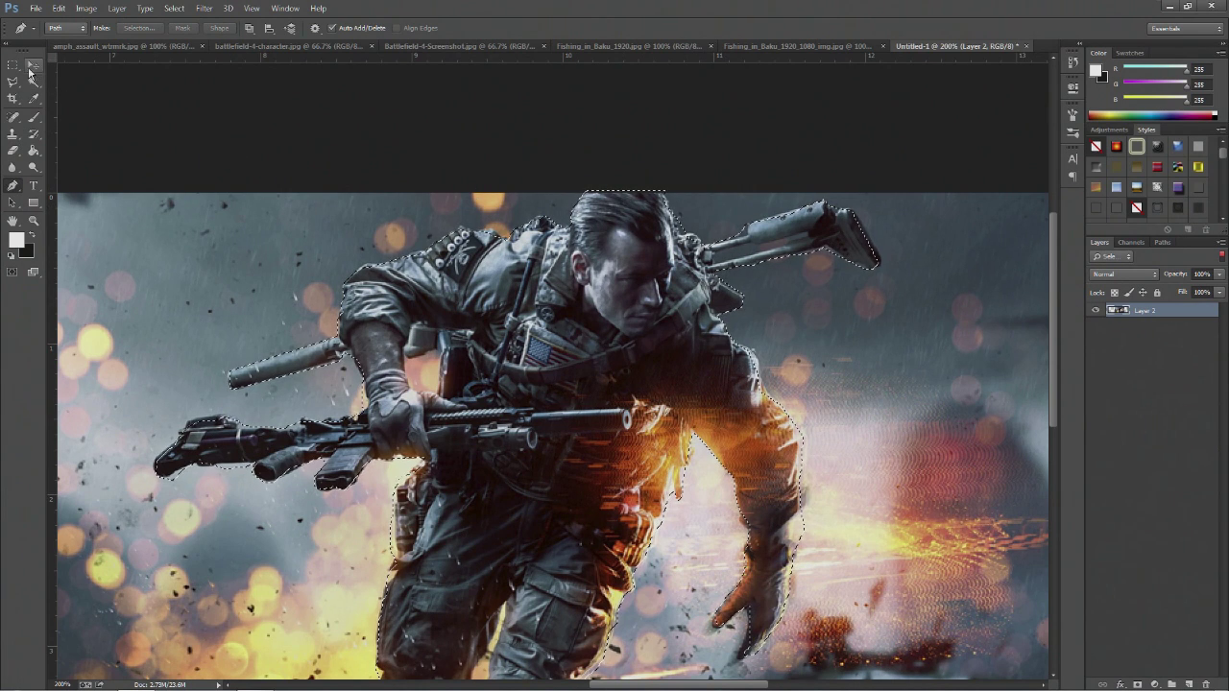
Refine the soldier selection's edge with Smart Radius at 1.2 px and output it to a new layer.
left_click(32, 82)
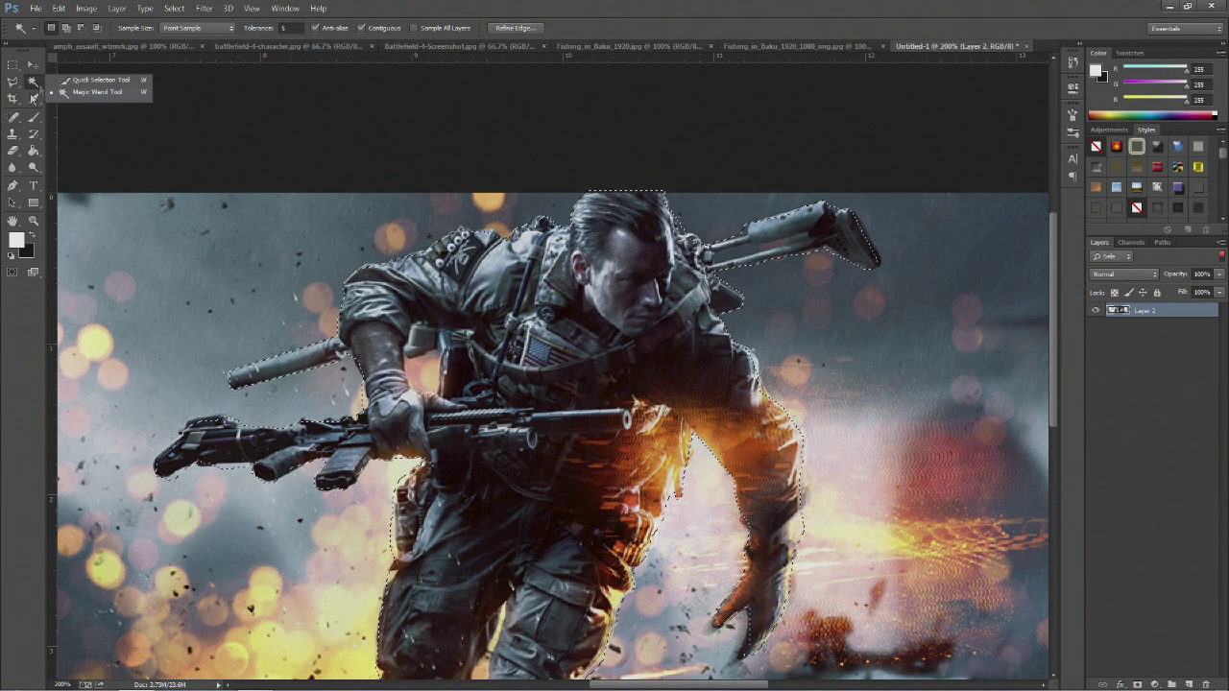
left_click(92, 79)
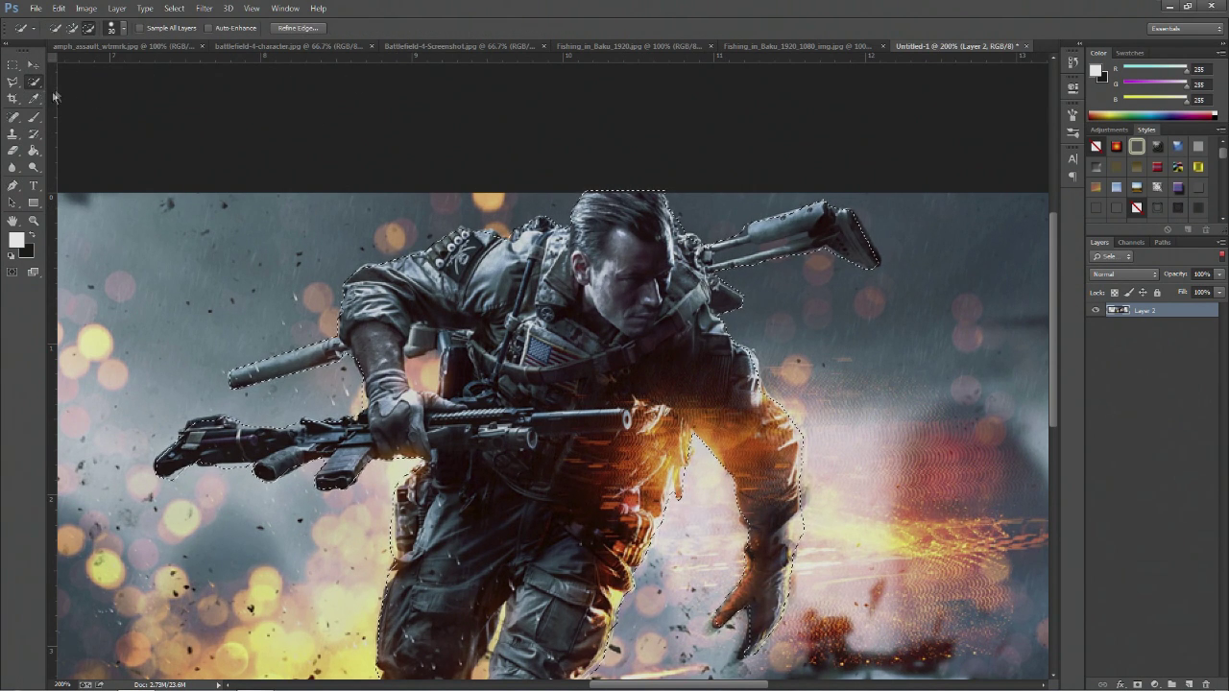
left_click(309, 28)
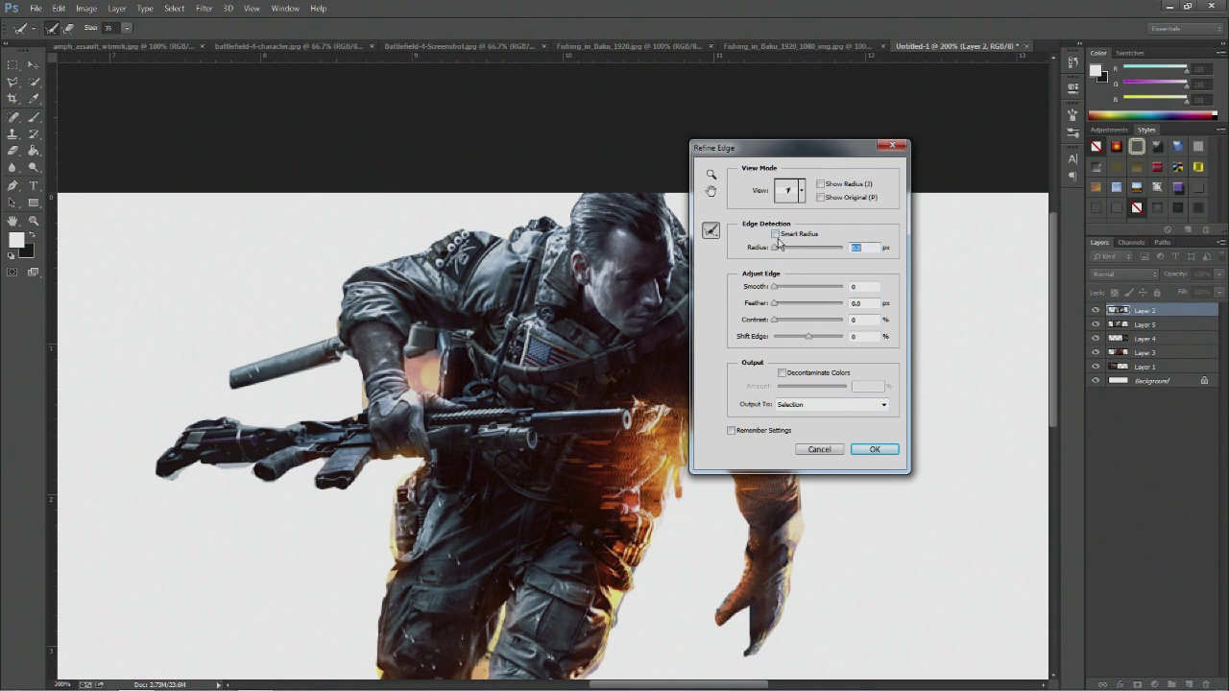
left_click_drag(775, 239, 777, 240)
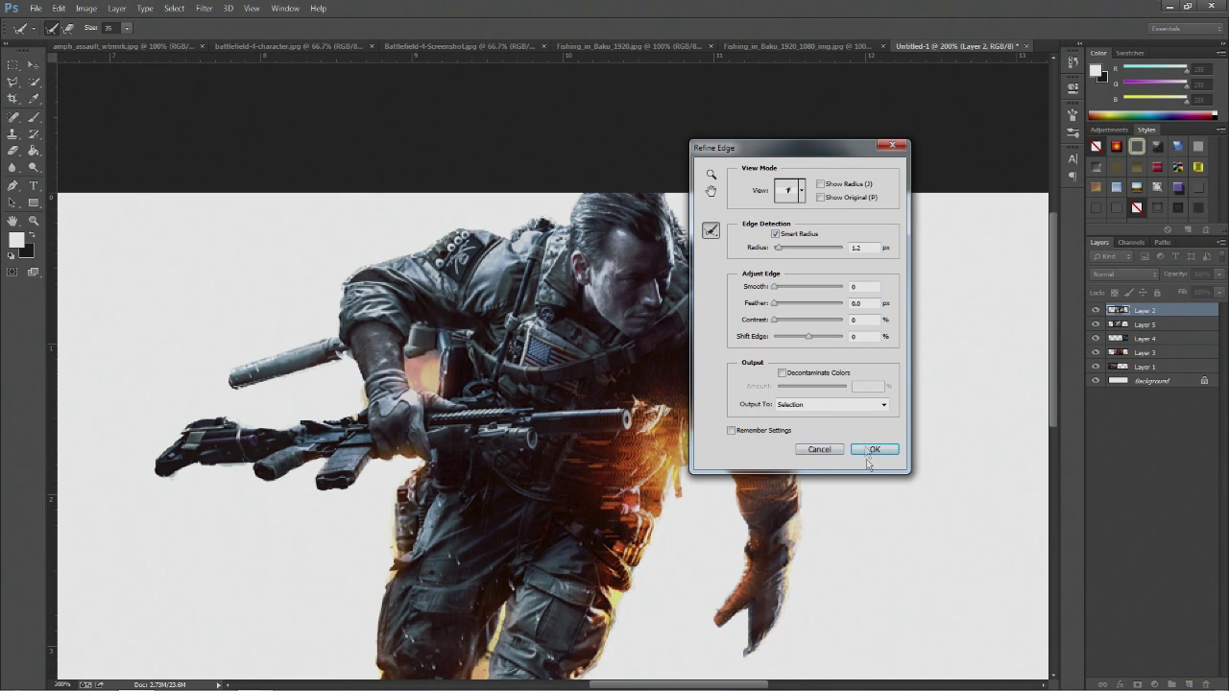
left_click(784, 411)
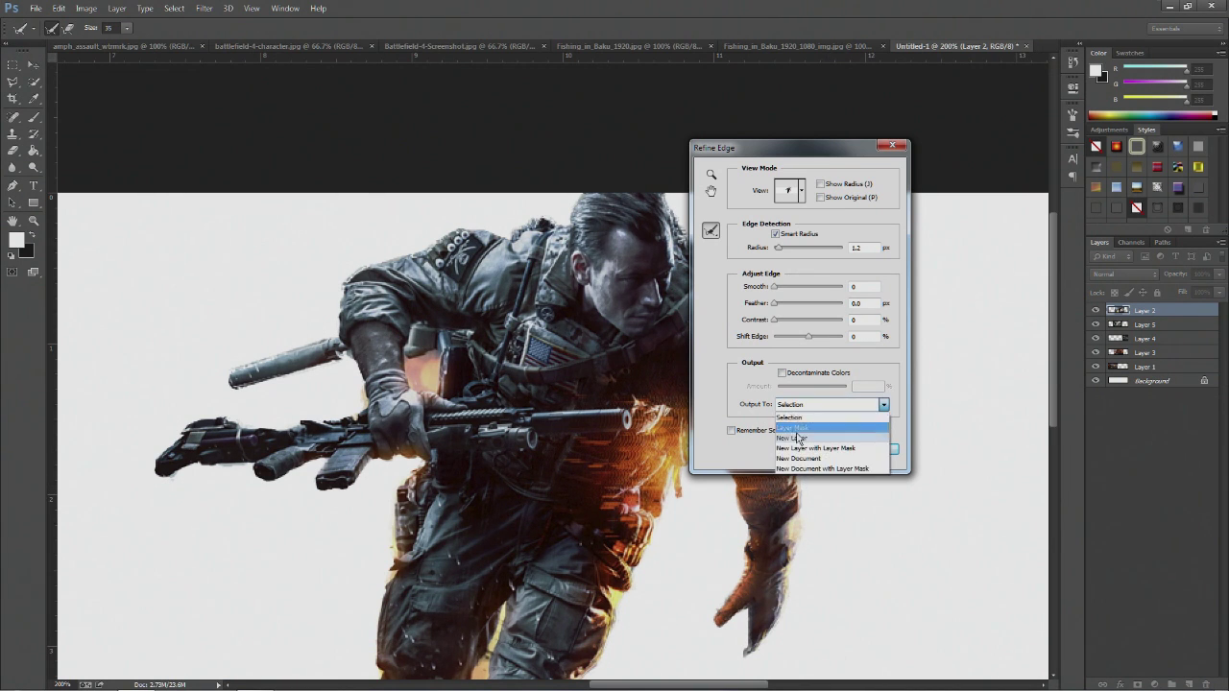
left_click(816, 453)
left_click(874, 449)
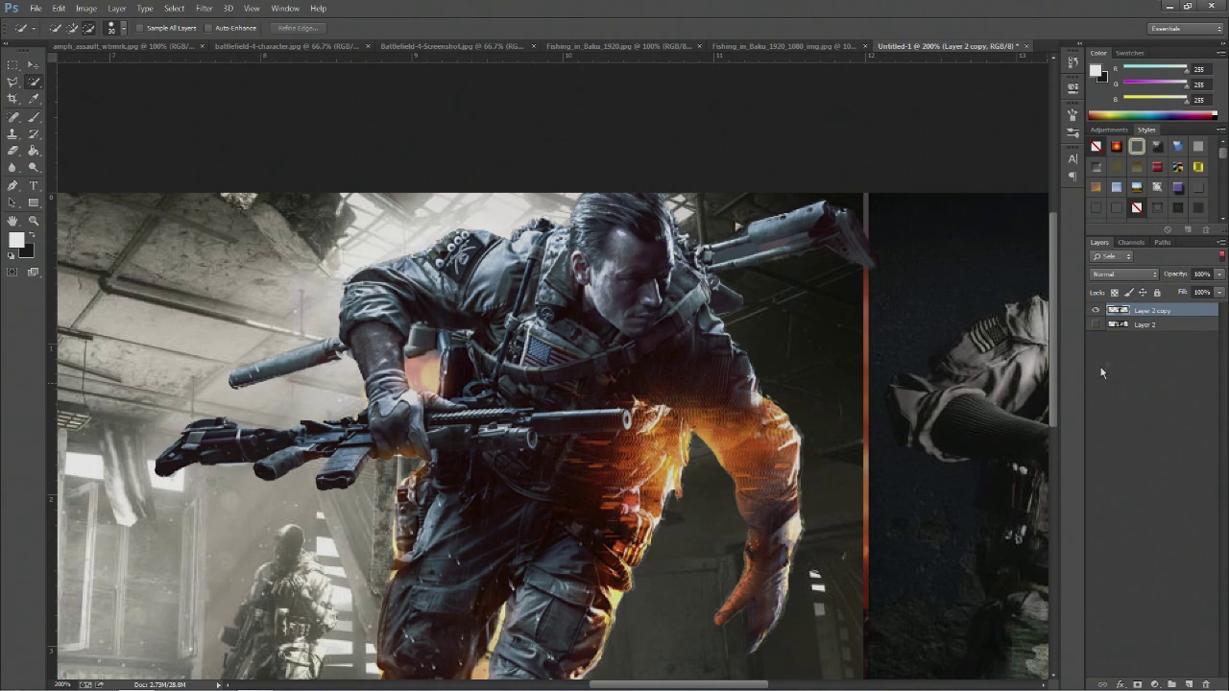
Make Layer 2 visible again and set the layer filter to Kind so all layers are listed.
left_click(1096, 326)
left_click(1096, 326)
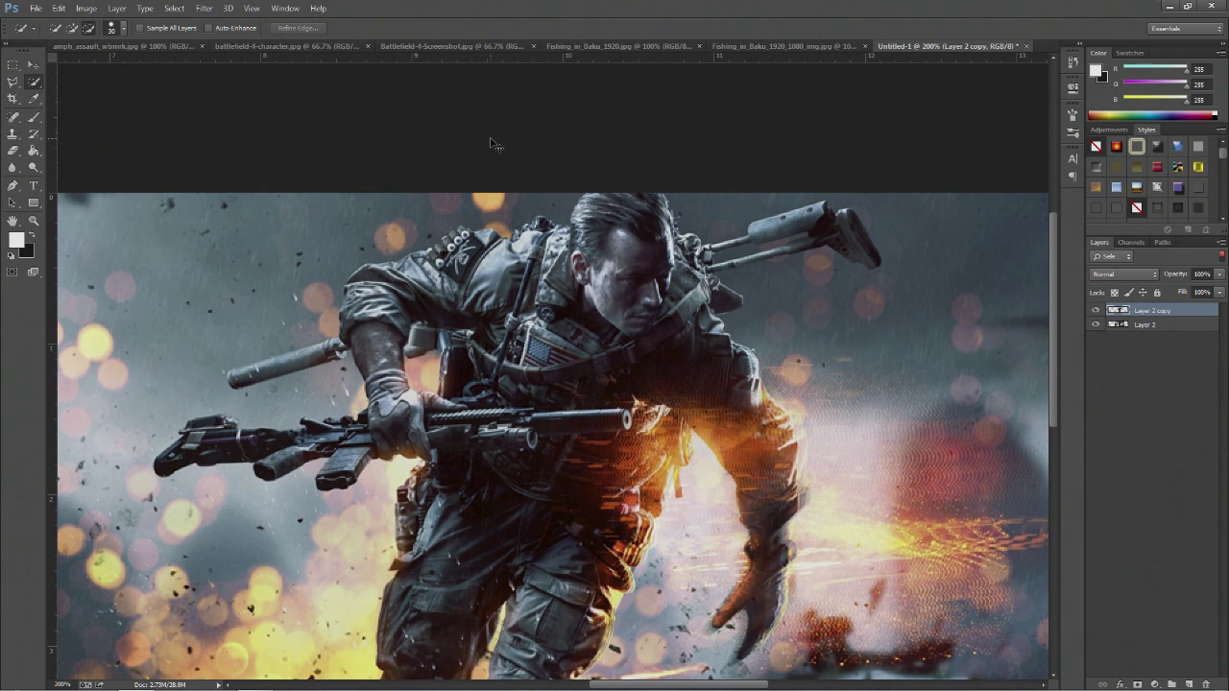
key("ctrl+minus")
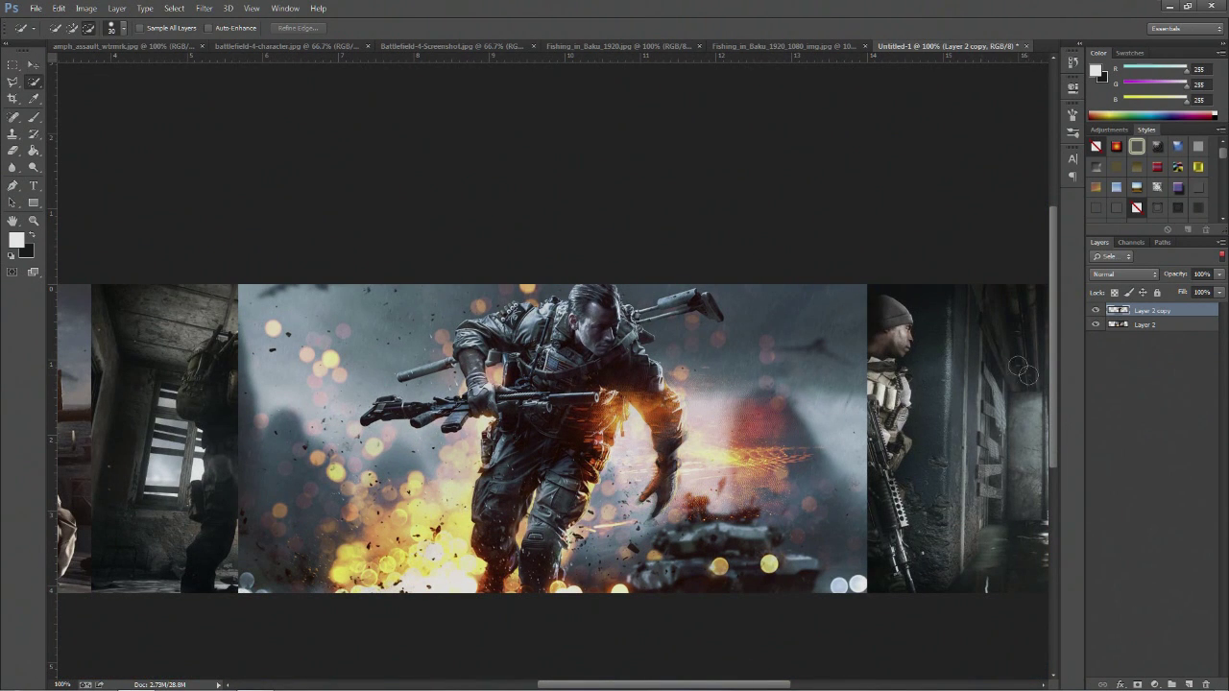
left_click(1105, 275)
left_click(1107, 257)
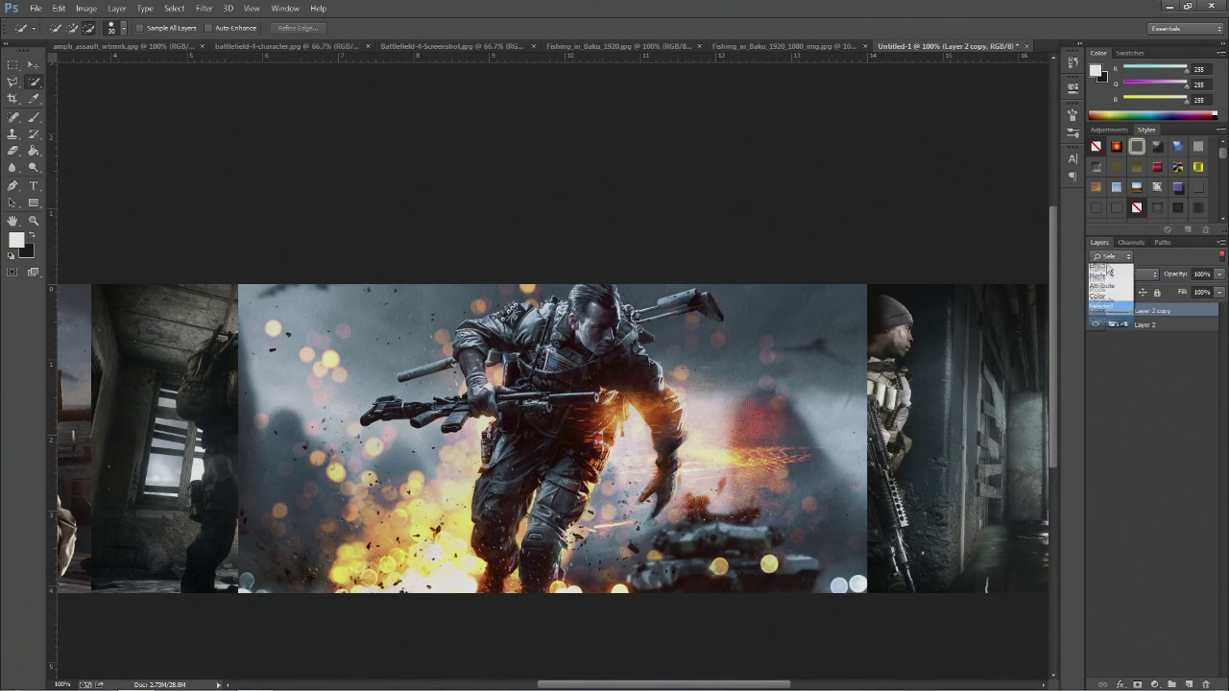
left_click(1106, 269)
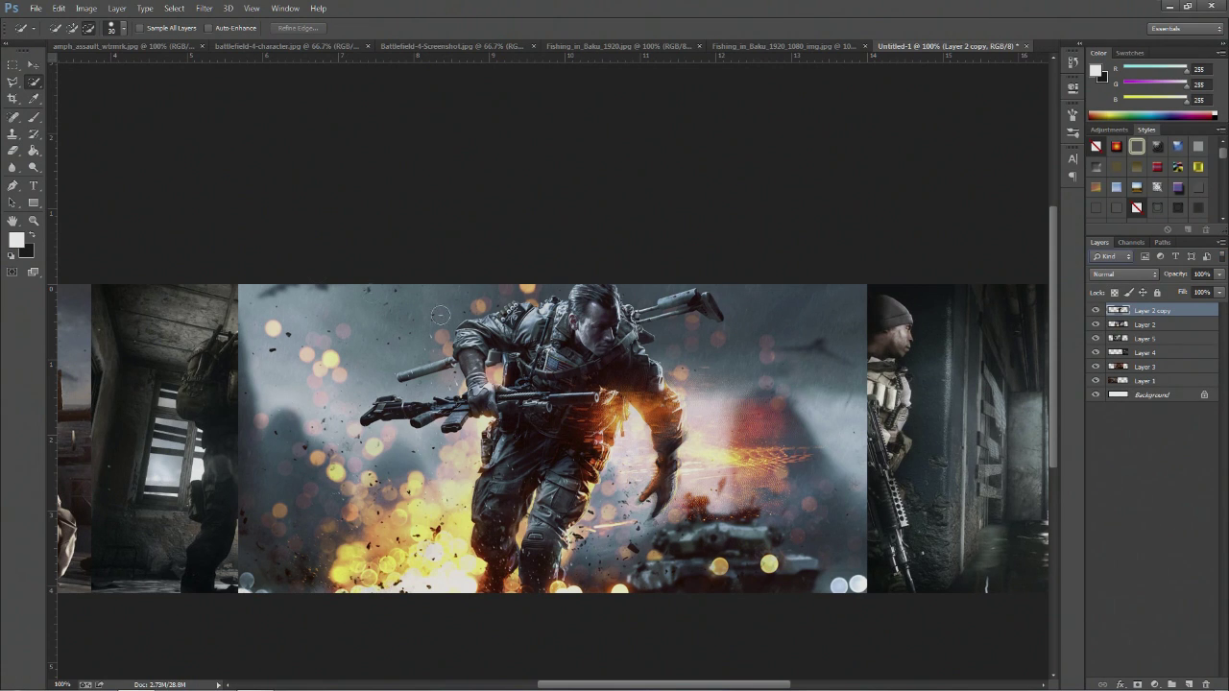
Check the cut-out soldier against the images beneath by hiding and showing Layer 2.
left_click(35, 66)
mouse_move(599, 527)
left_mouse_down()
mouse_move(536, 541)
mouse_move(683, 534)
mouse_move(588, 506)
left_mouse_up()
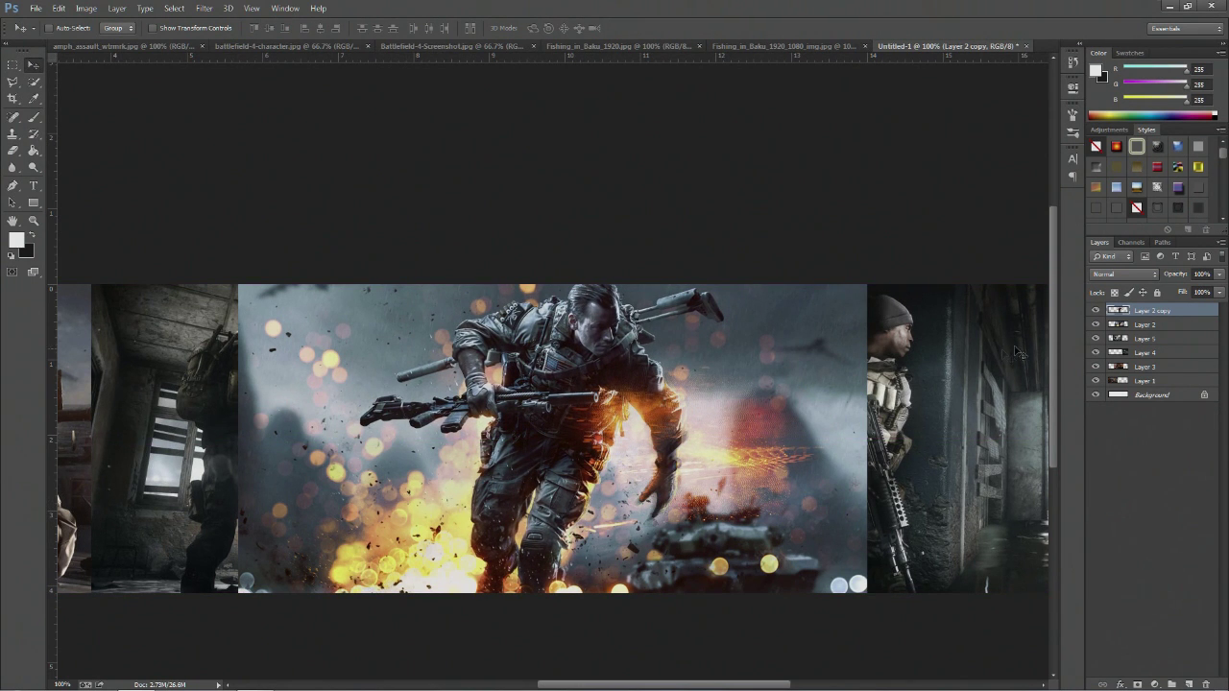
left_click(1096, 325)
left_click(1095, 324)
left_click(1096, 324)
left_click(1096, 325)
left_click(1095, 325)
left_click(1097, 326)
Erase the left and right sides of Layer 2 with a soft eraser of about 402 px to blend it into the neighbouring images.
left_click(1148, 330)
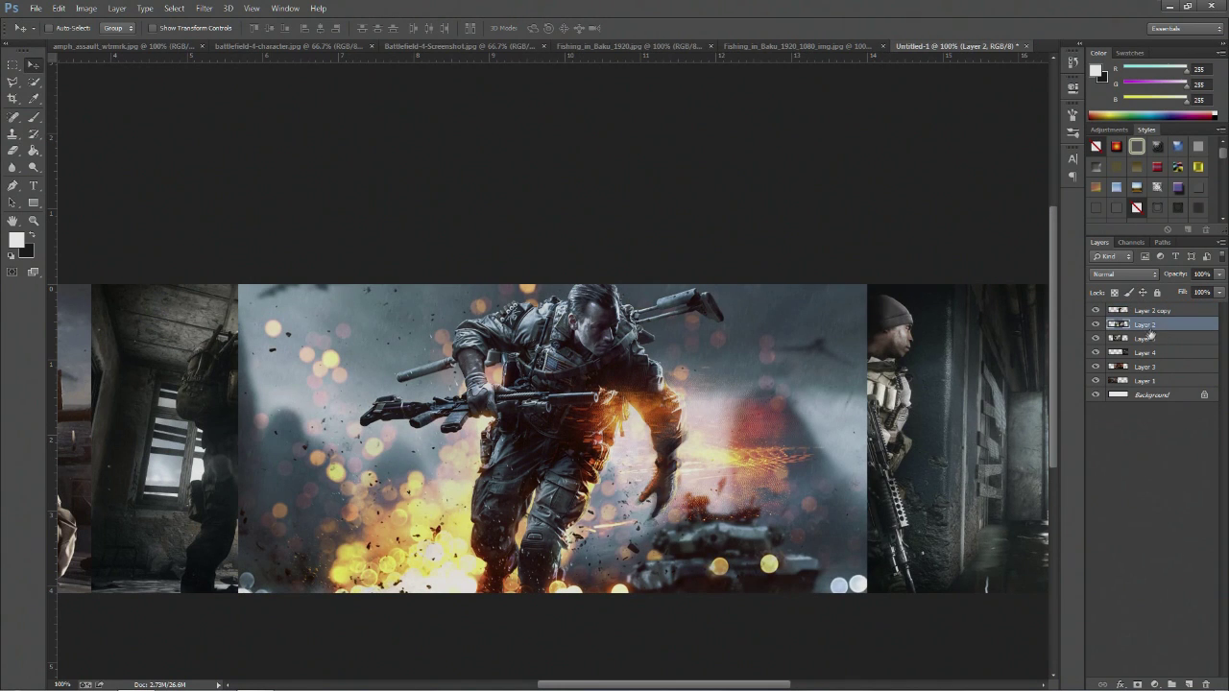
left_click(15, 151)
left_click(66, 30)
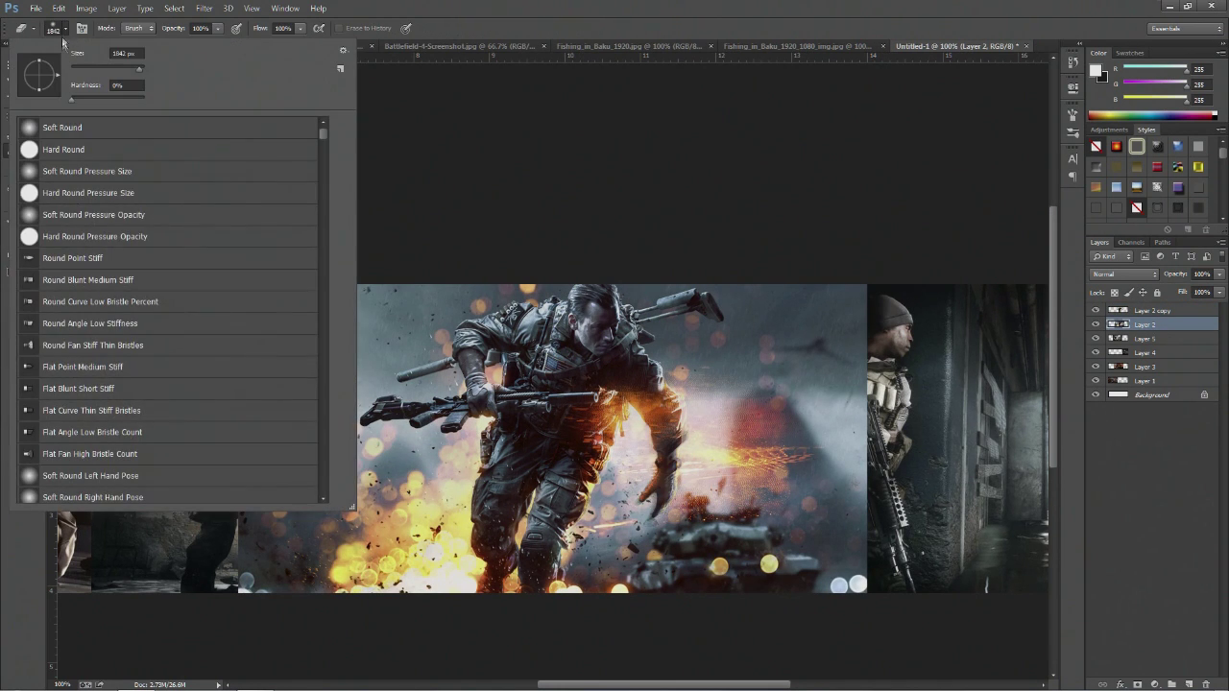
left_click_drag(134, 75, 130, 73)
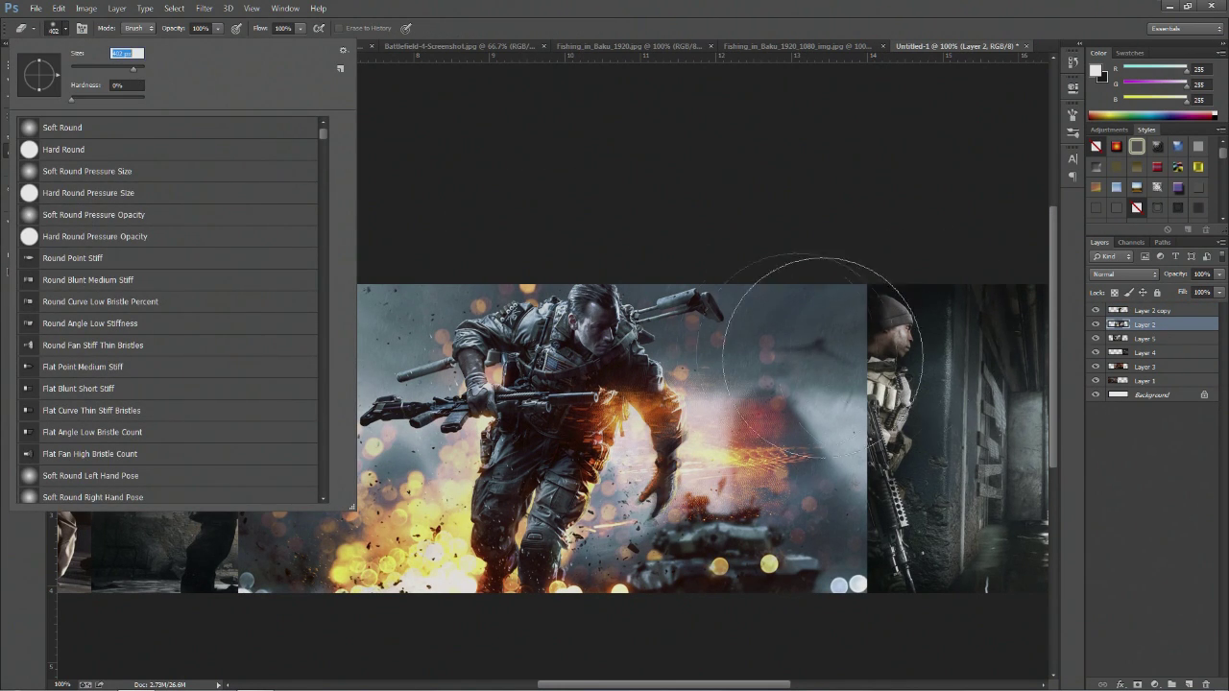
mouse_move(903, 312)
left_mouse_down()
mouse_move(867, 372)
mouse_move(873, 629)
left_mouse_up()
mouse_move(337, 331)
left_mouse_down()
mouse_move(266, 574)
mouse_move(384, 490)
left_mouse_up()
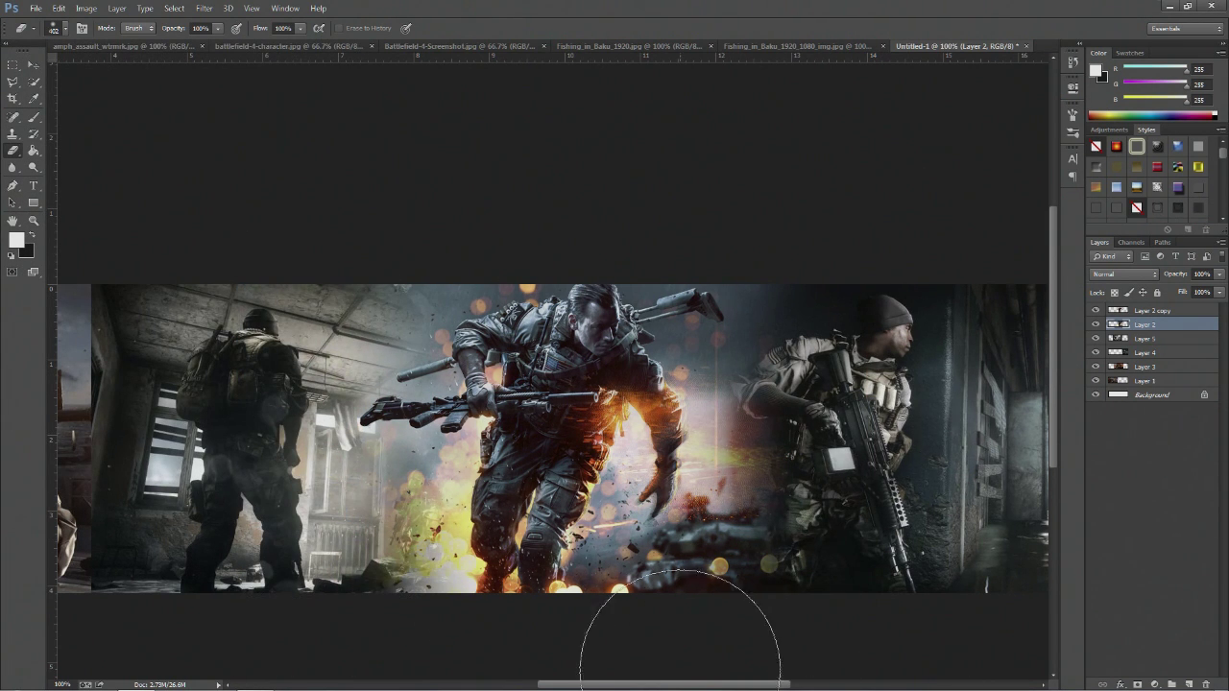
left_click_drag(337, 279, 376, 269)
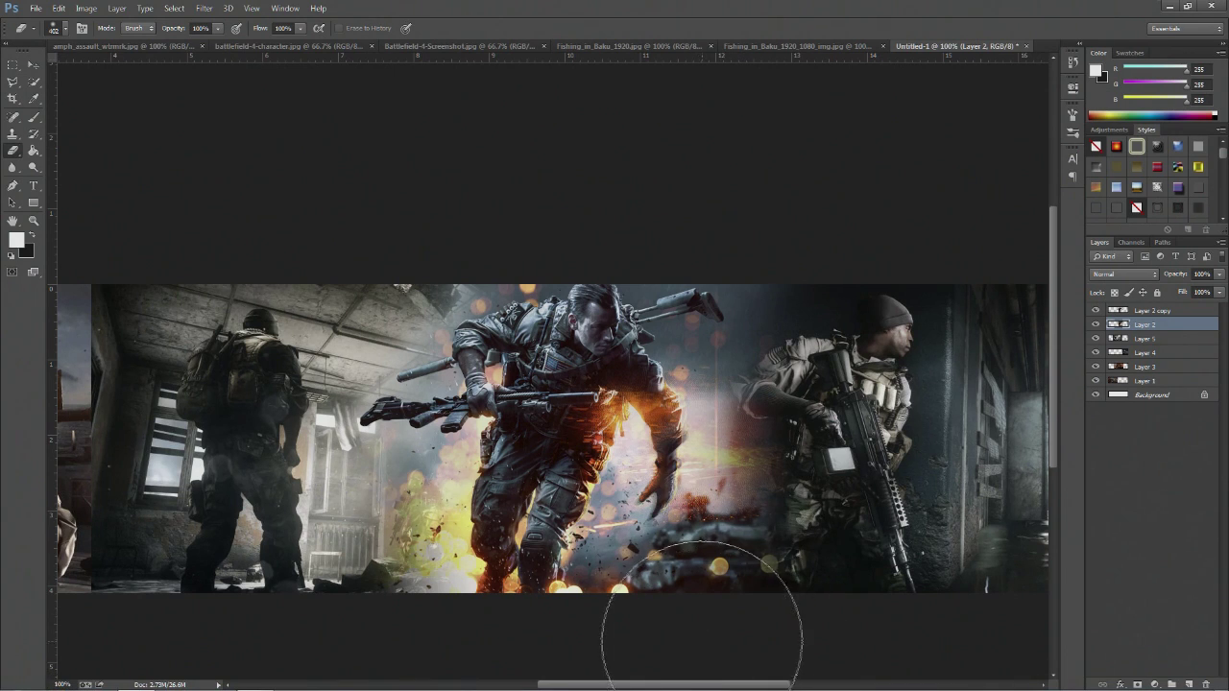
Add a Gradient Map adjustment layer above Layer 2 copy, keeping its Foreground to Background gradient.
left_click_drag(537, 422, 780, 360)
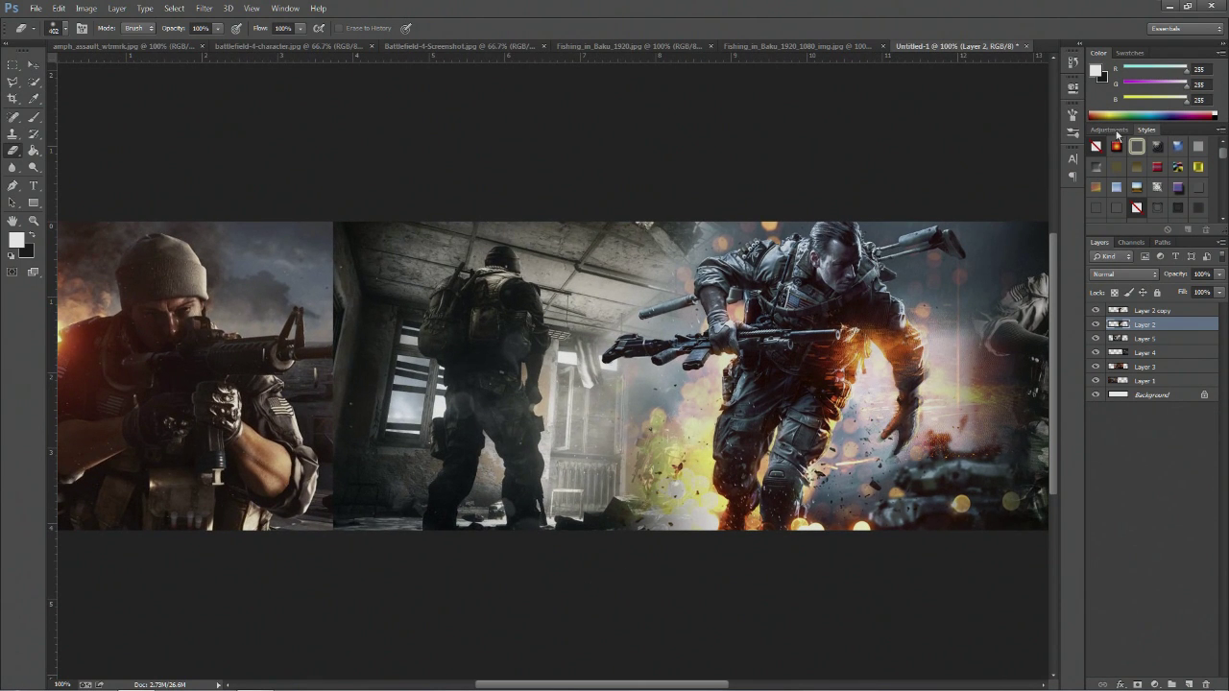
left_click(1114, 131)
left_click(1155, 278)
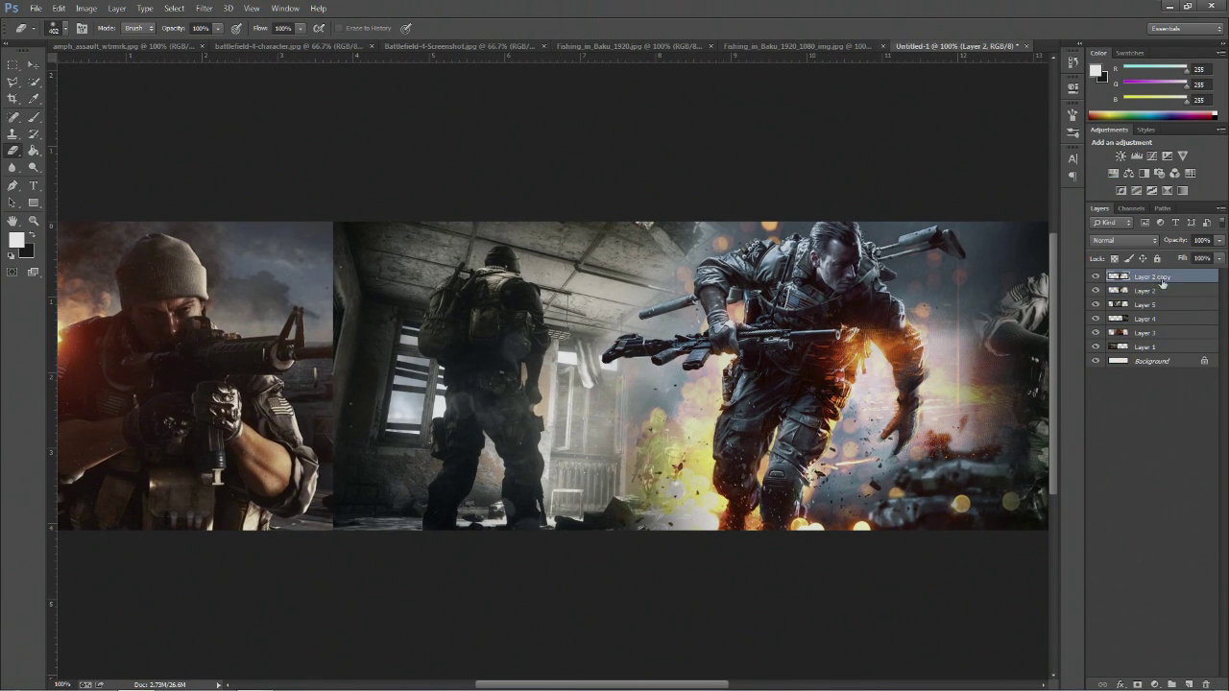
left_click(1167, 190)
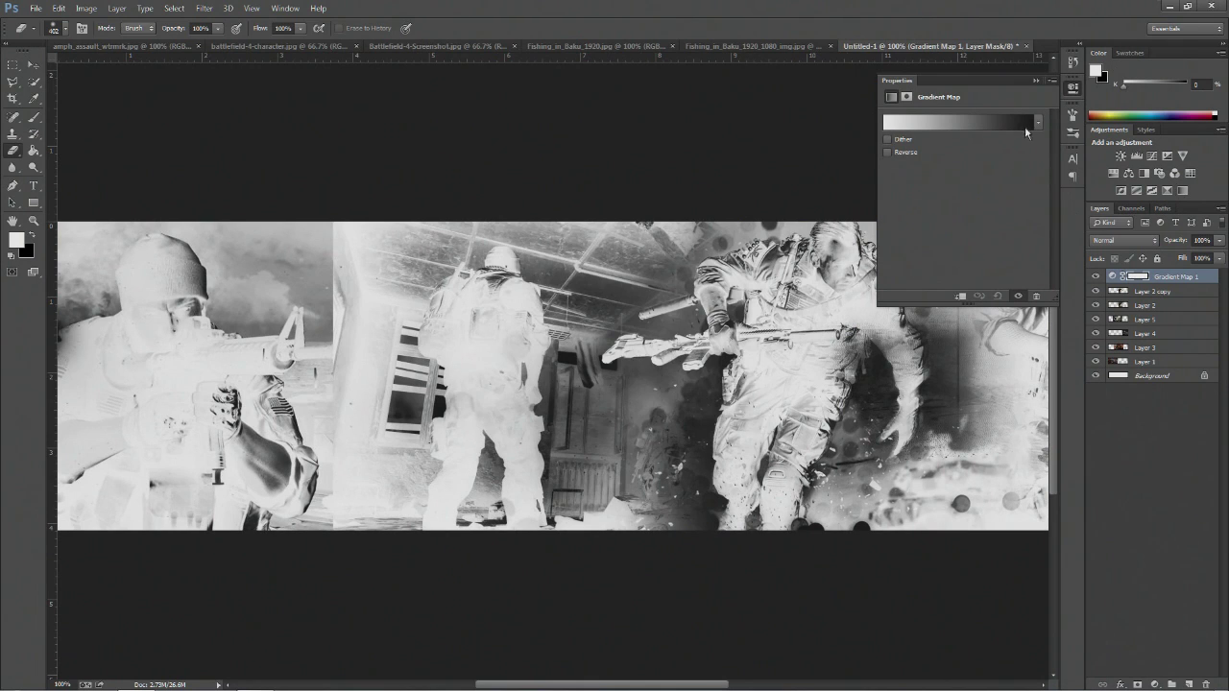
left_click(1024, 126)
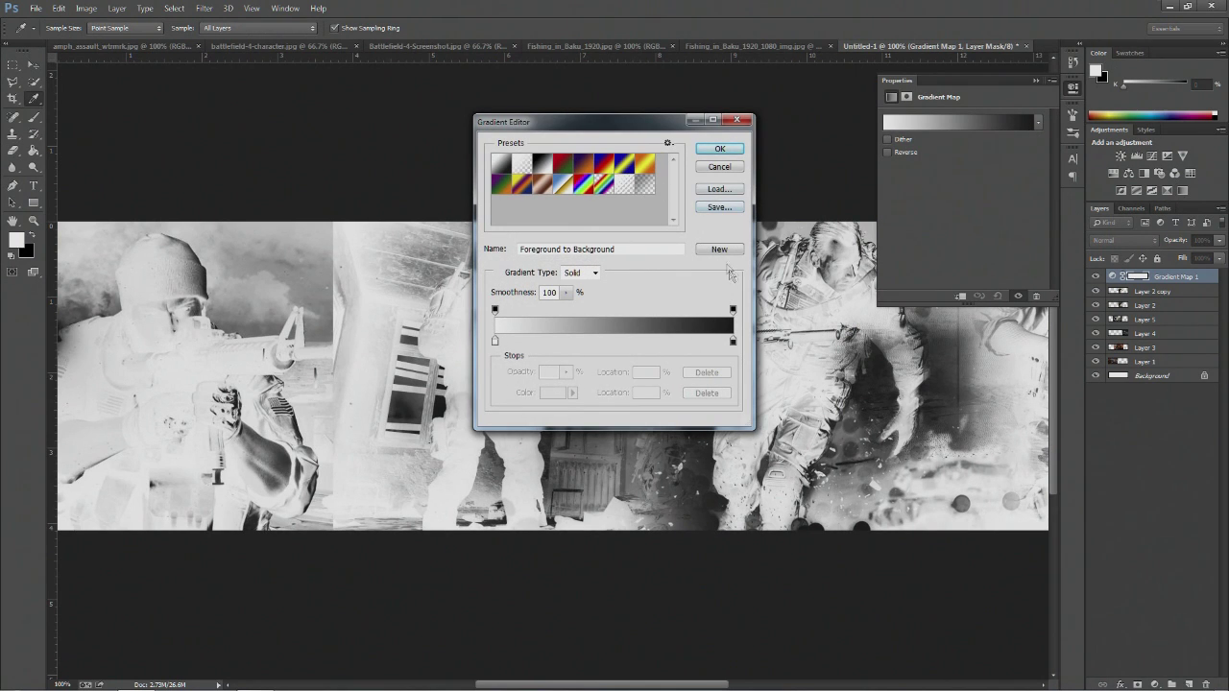
left_click(720, 150)
key("e")
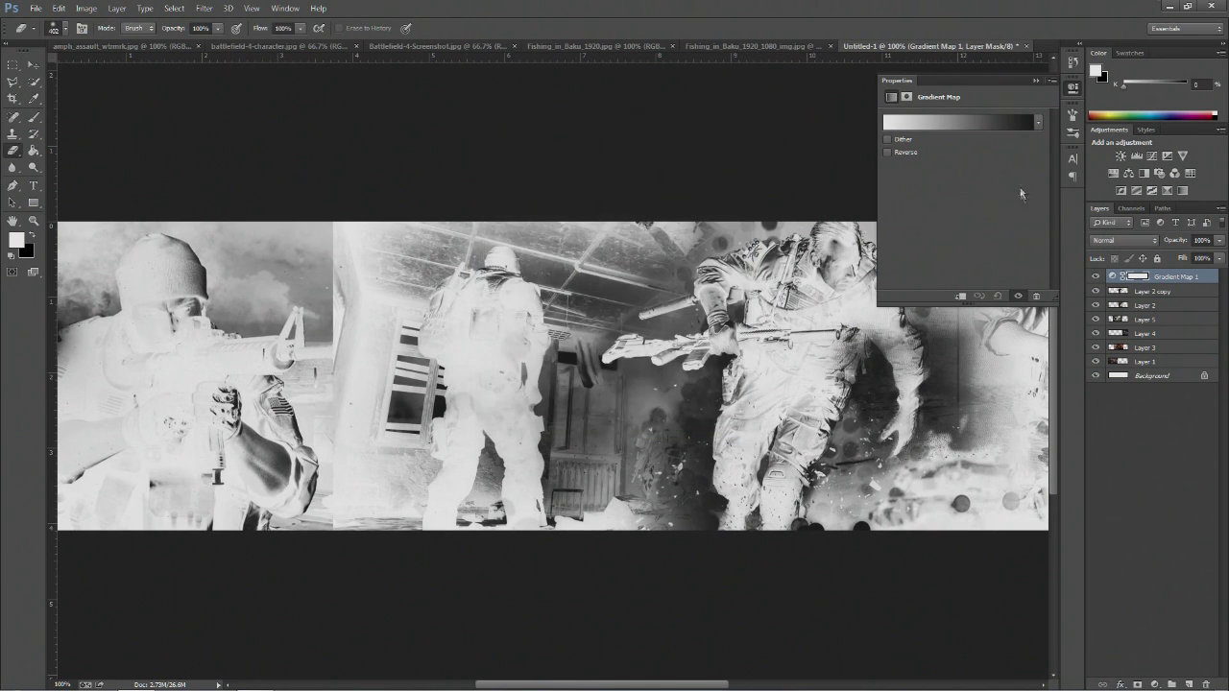
Replace the gradient presets of the Gradient Map with the Photographic Toning set.
left_click(1040, 124)
left_click(1033, 145)
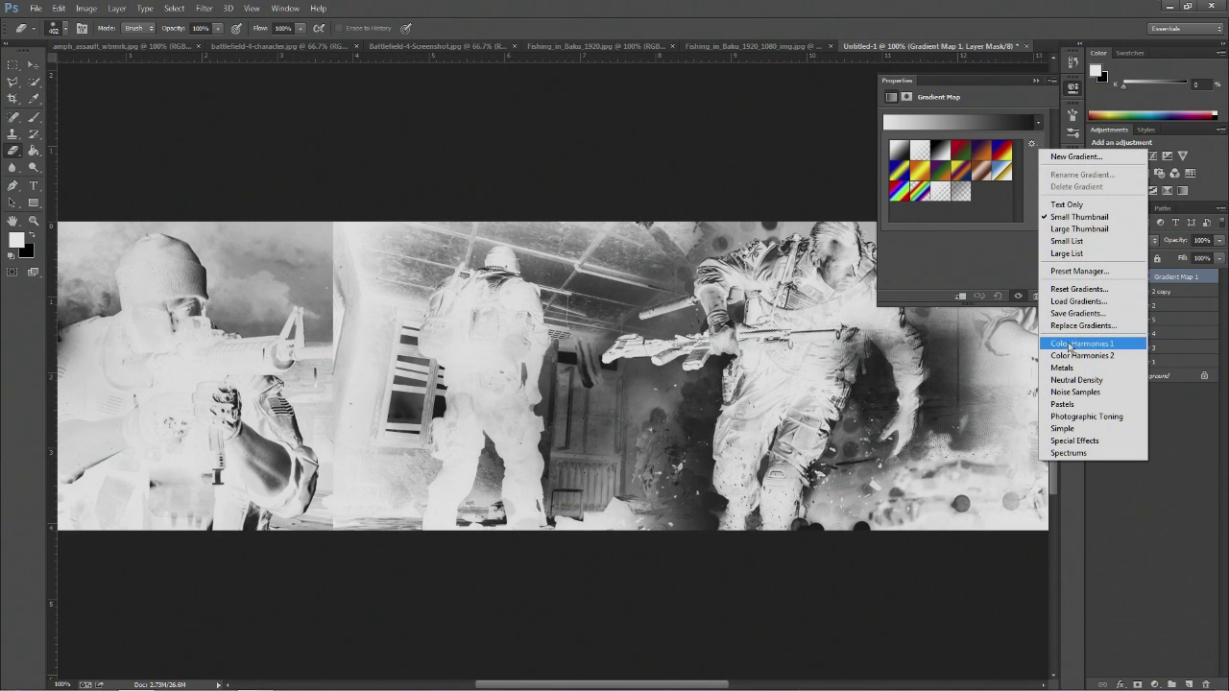
left_click(1078, 418)
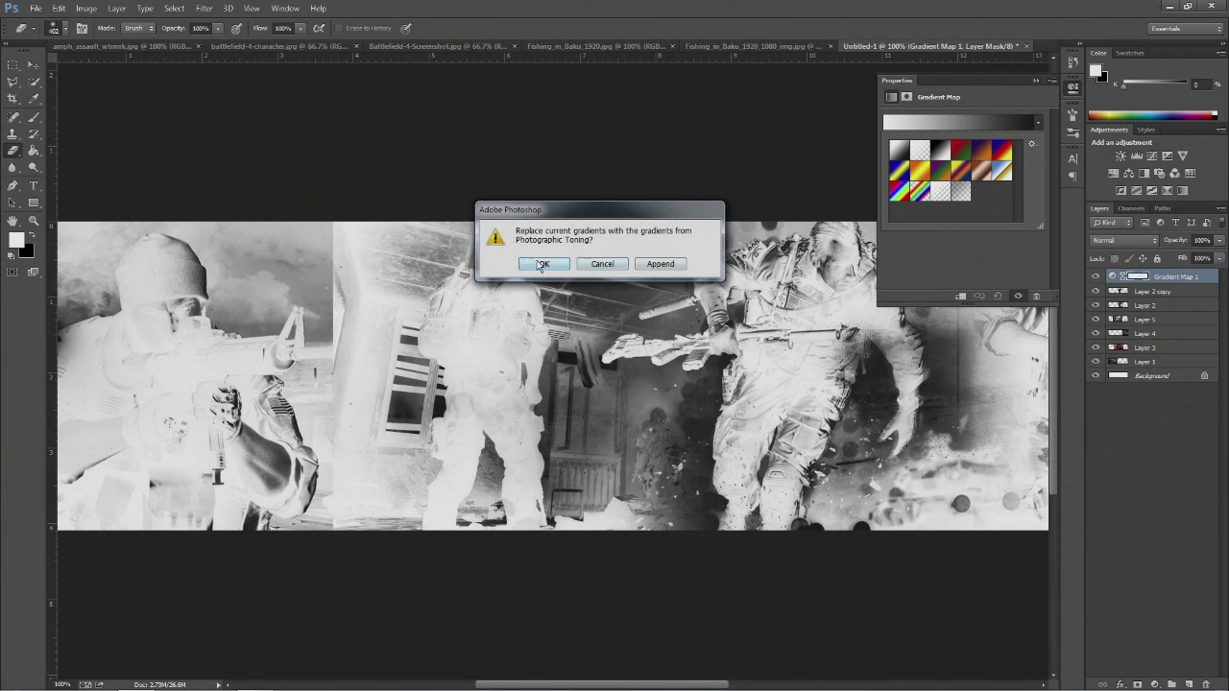
left_click(541, 264)
Apply a near-neutral black-to-white toning preset to the Gradient Map and set the layer's opacity to 88%.
left_click(940, 163)
left_click(956, 164)
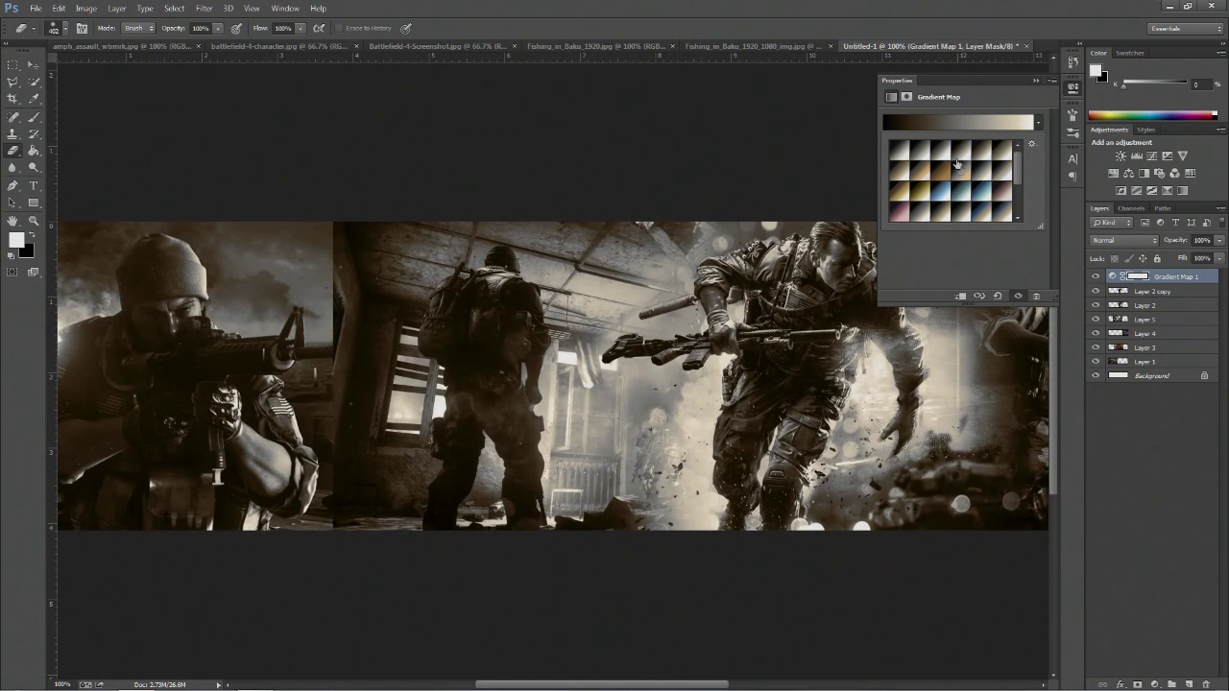
left_click(938, 156)
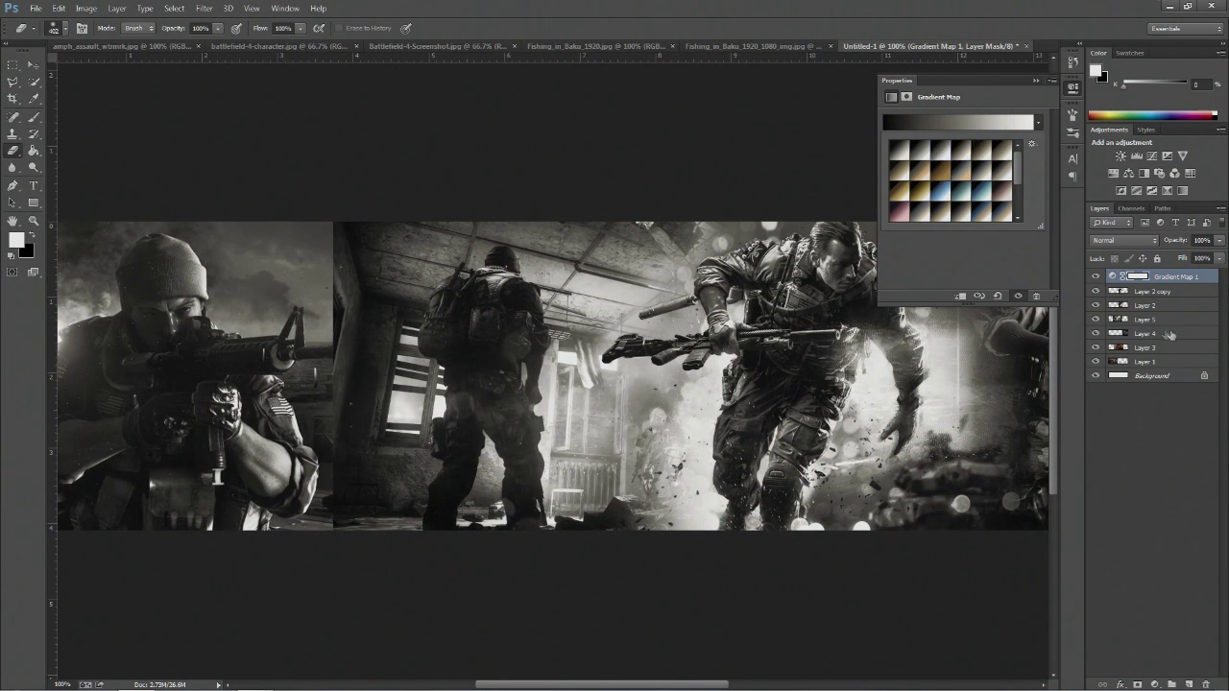
left_click(1218, 240)
left_click_drag(1217, 256, 1193, 255)
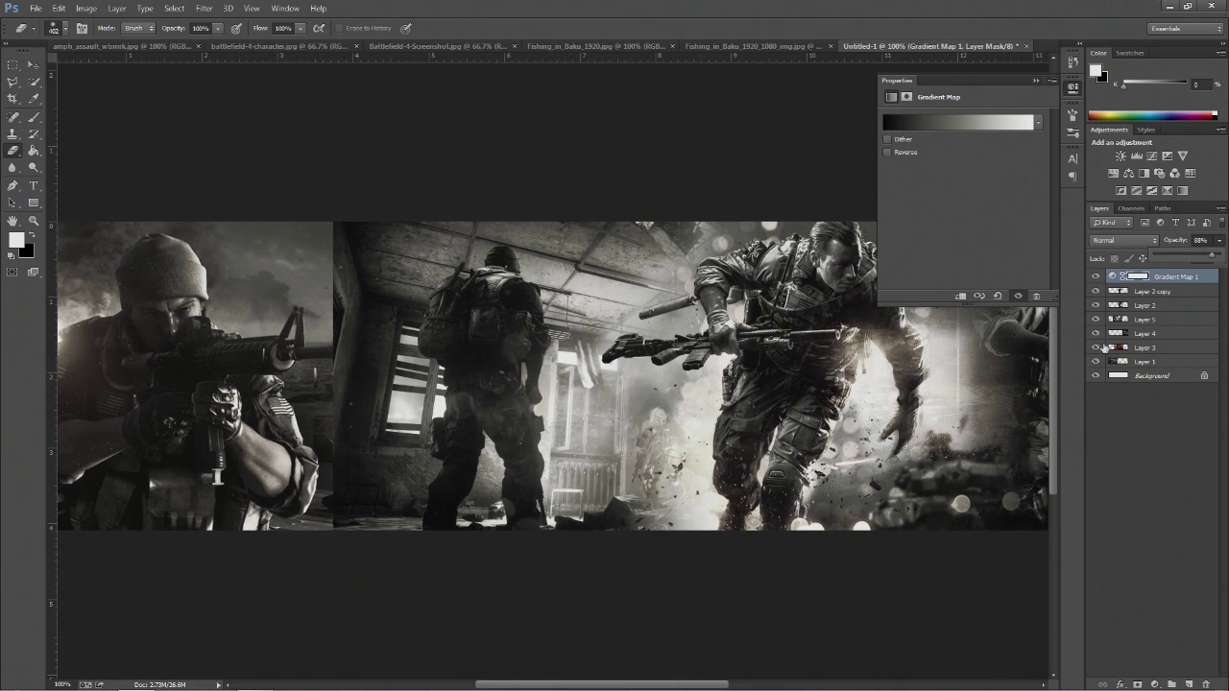
Hide Layer 5 to expose the kneeling soldier image, checking the visibility of Layers 4 and 3 as well.
left_click(1097, 322)
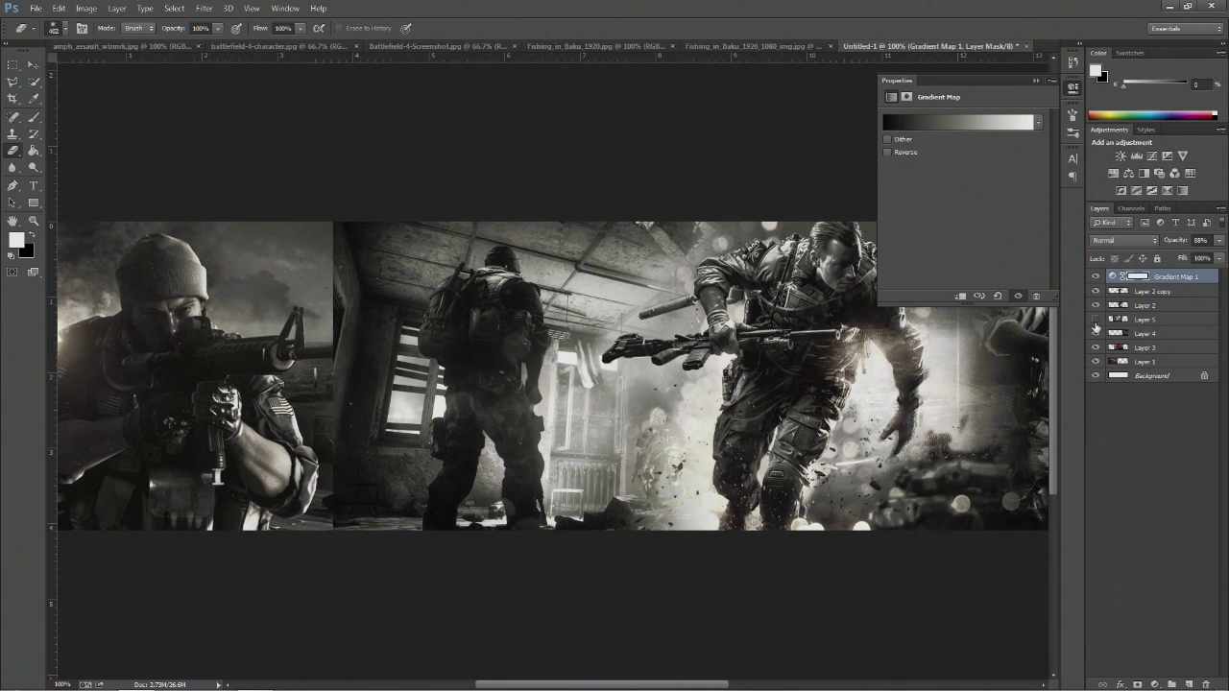
left_click(1097, 322)
left_click(1097, 322)
left_click(1097, 321)
left_click(1096, 321)
left_click(1138, 322)
left_click(1096, 320)
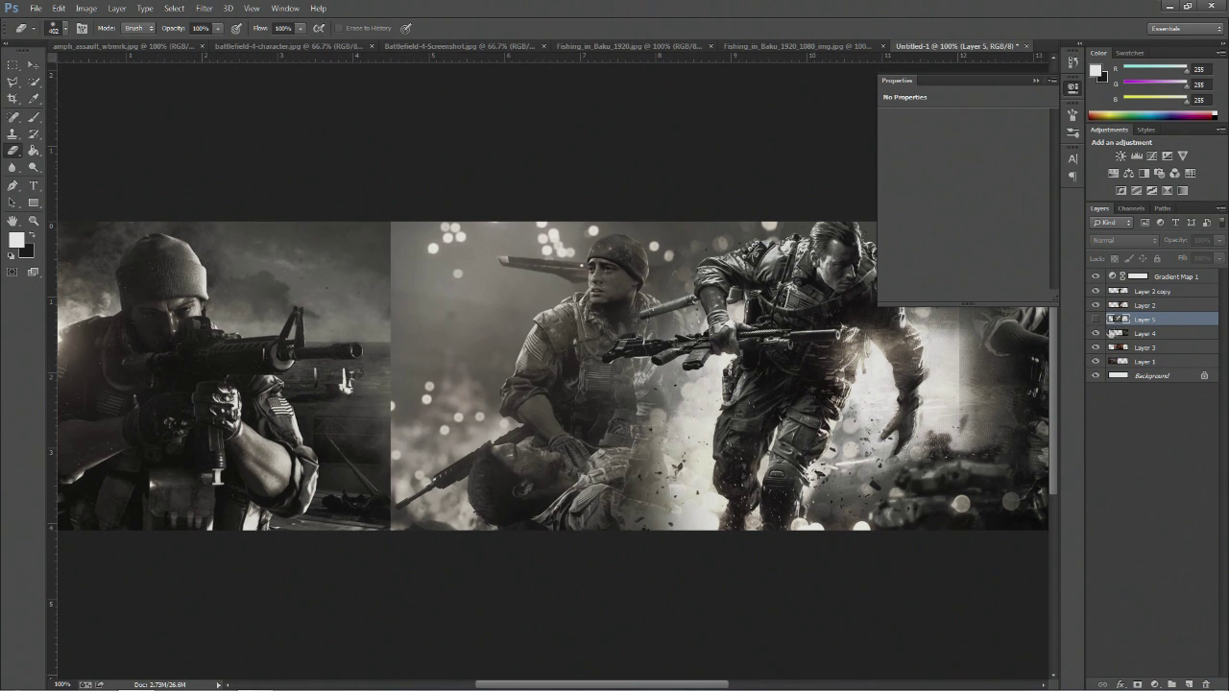
left_click(1096, 320)
left_click(1097, 320)
left_click(1096, 335)
left_click(1095, 334)
left_click(1096, 349)
left_click(1096, 349)
Move Layer 3 to the left so the kneeling soldier sits between the rifleman and the running soldier.
left_click(1153, 347)
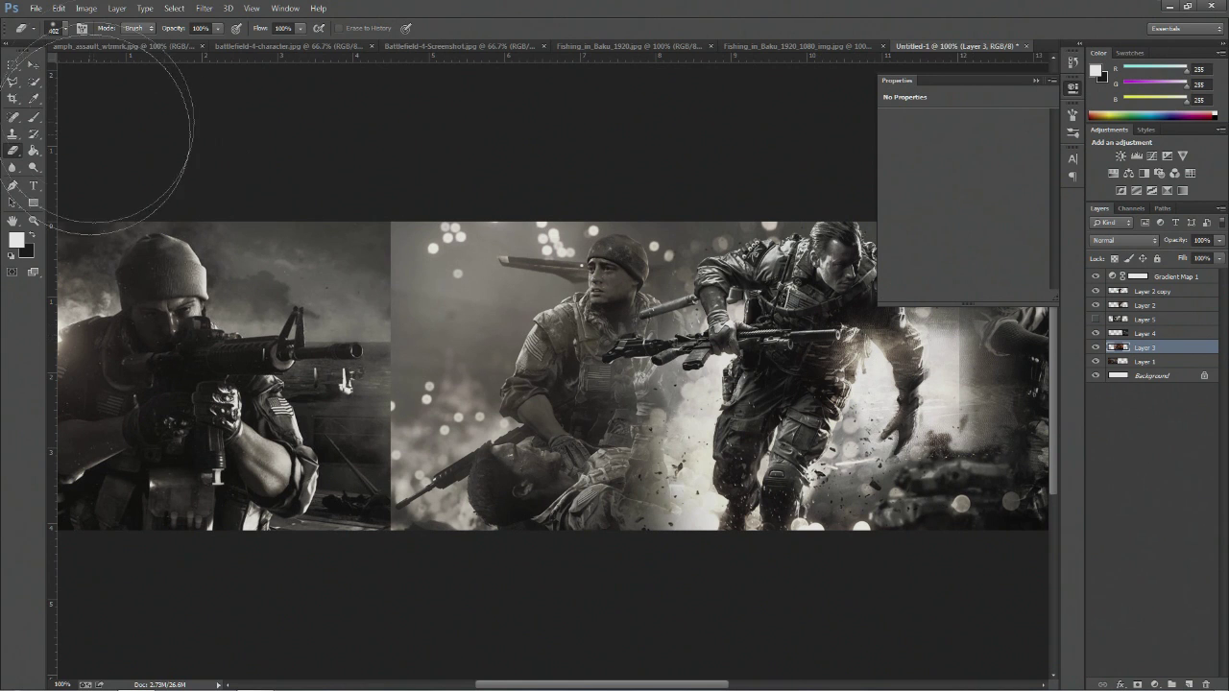
left_click(33, 66)
left_click_drag(481, 307, 394, 307)
Trace a closed Pen tool path around the kneeling soldier, the wounded man and the rifle on Layer 3.
key("ctrl+plus")
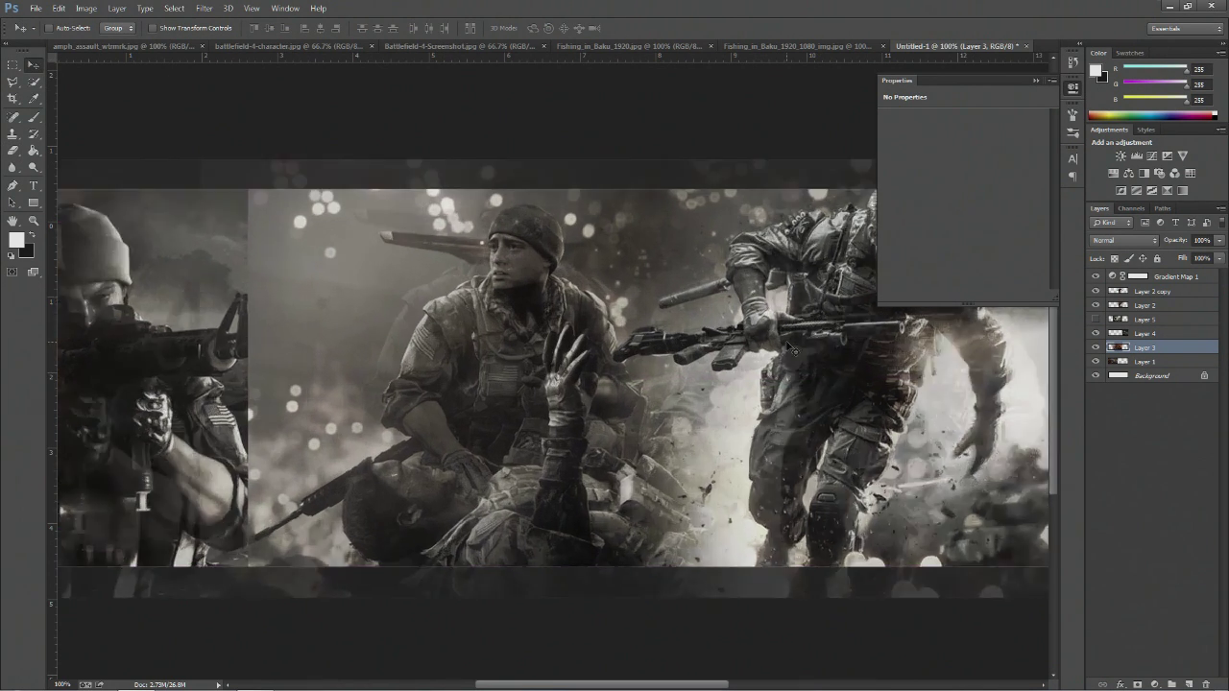
left_click(13, 185)
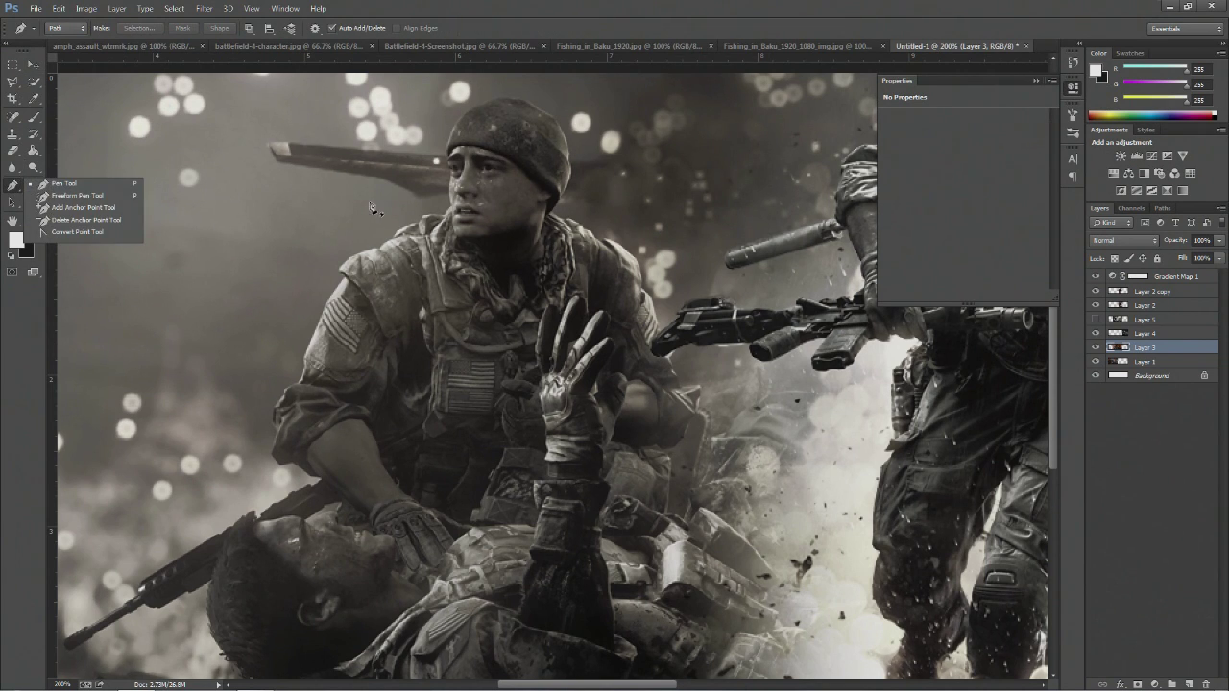
left_click(448, 155)
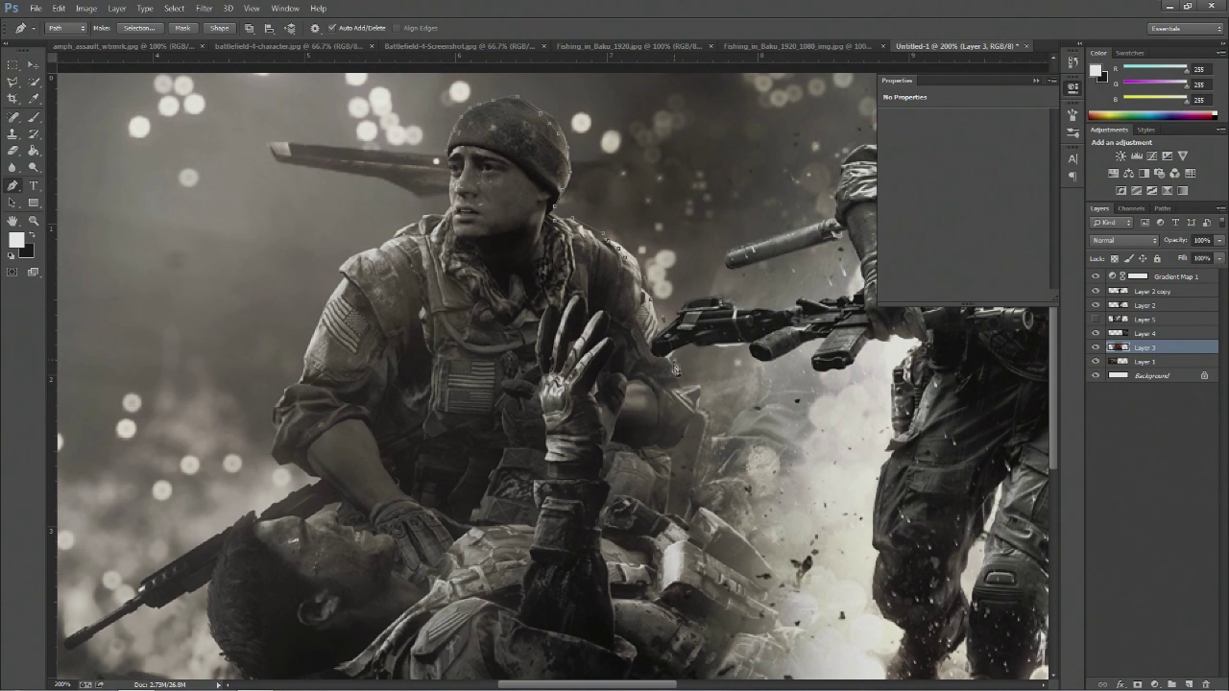
double_click(670, 442)
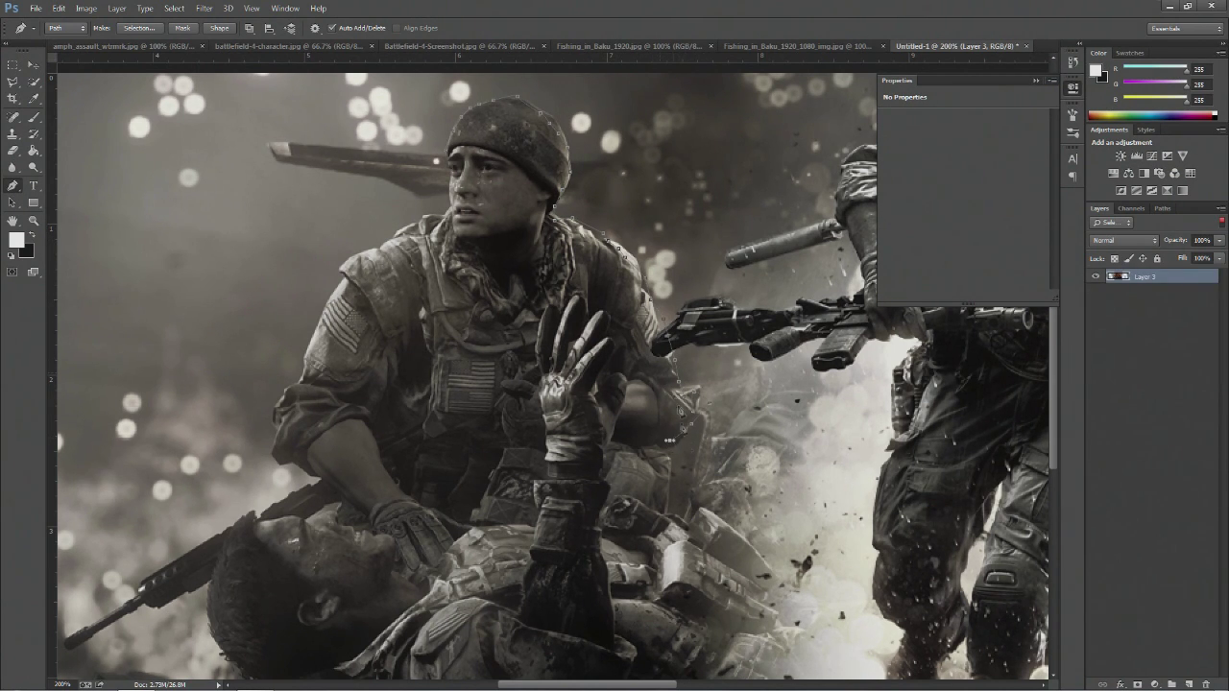
left_click(690, 529, "alt")
scroll(1051, 376, "down", 3)
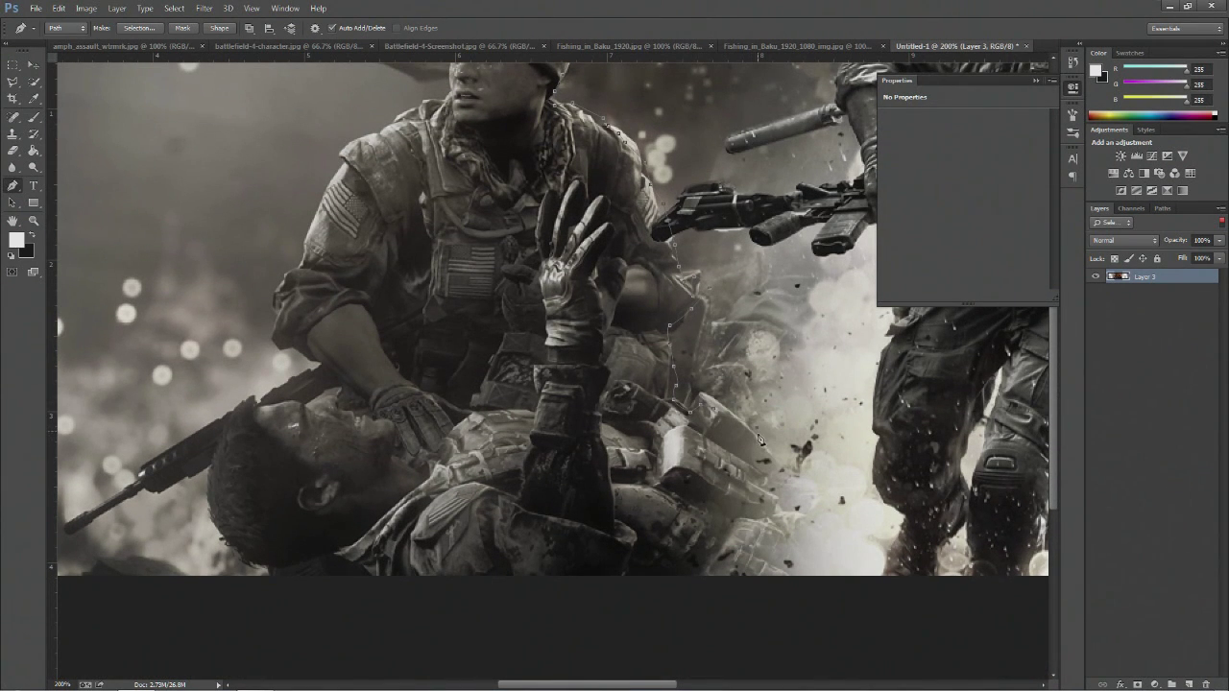
left_click(816, 582)
left_click(272, 582)
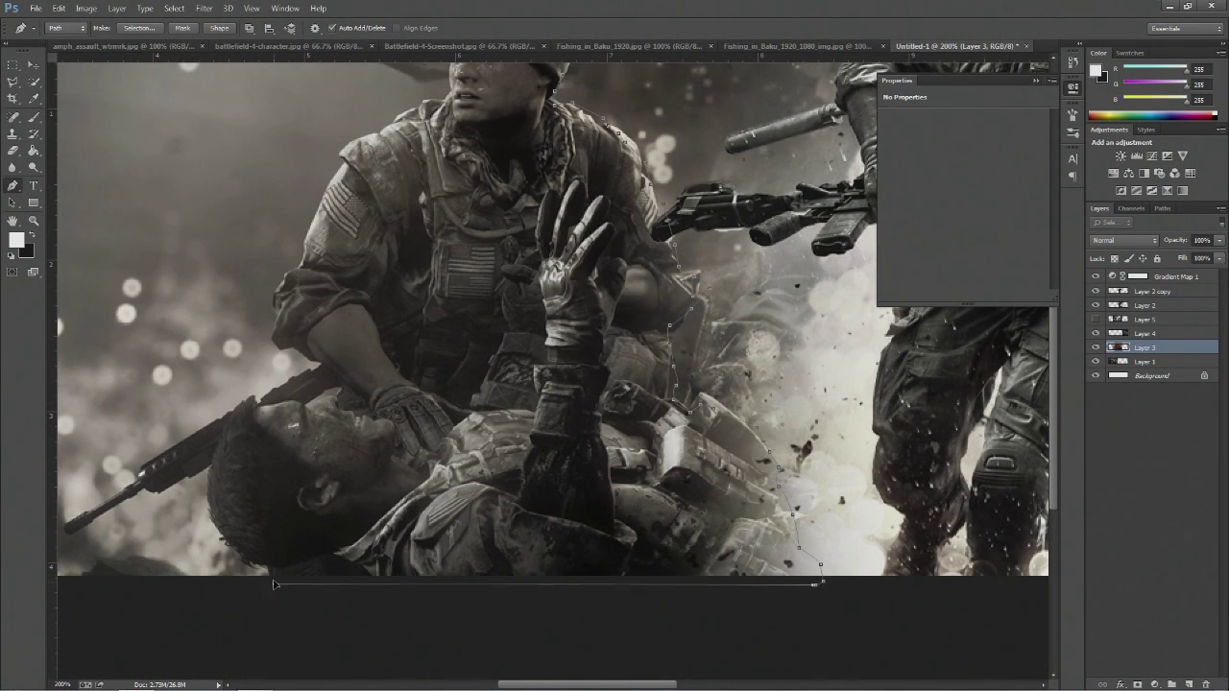
left_click(252, 561)
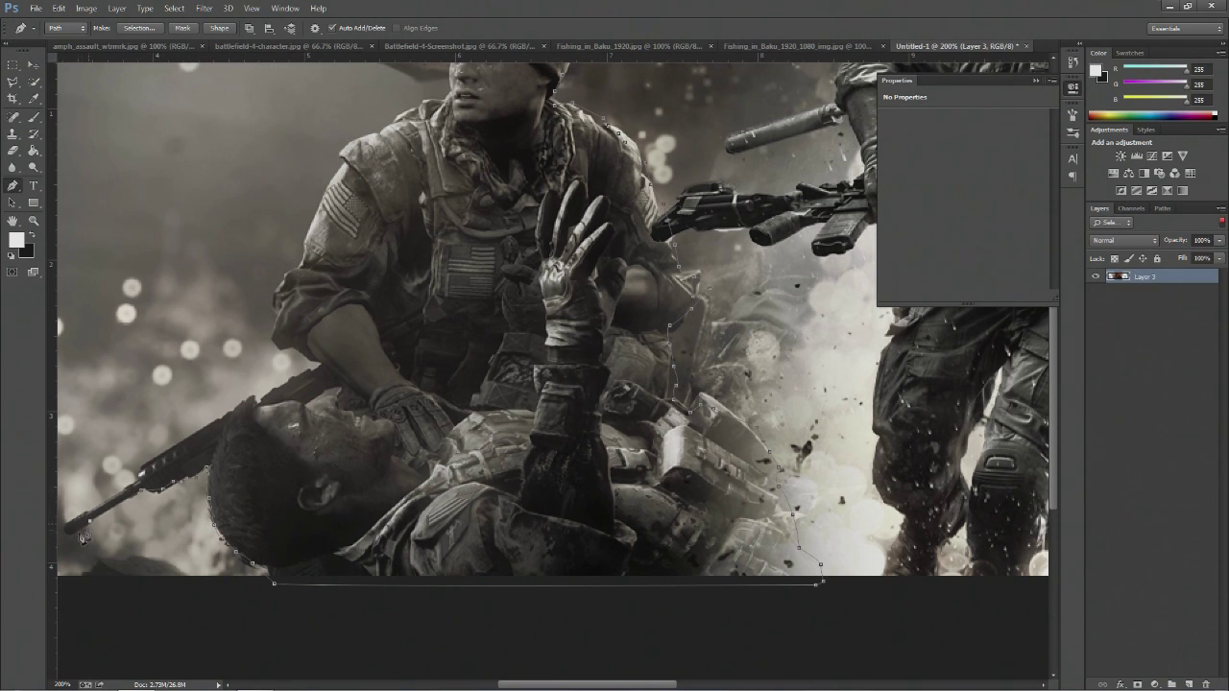
left_click(76, 522)
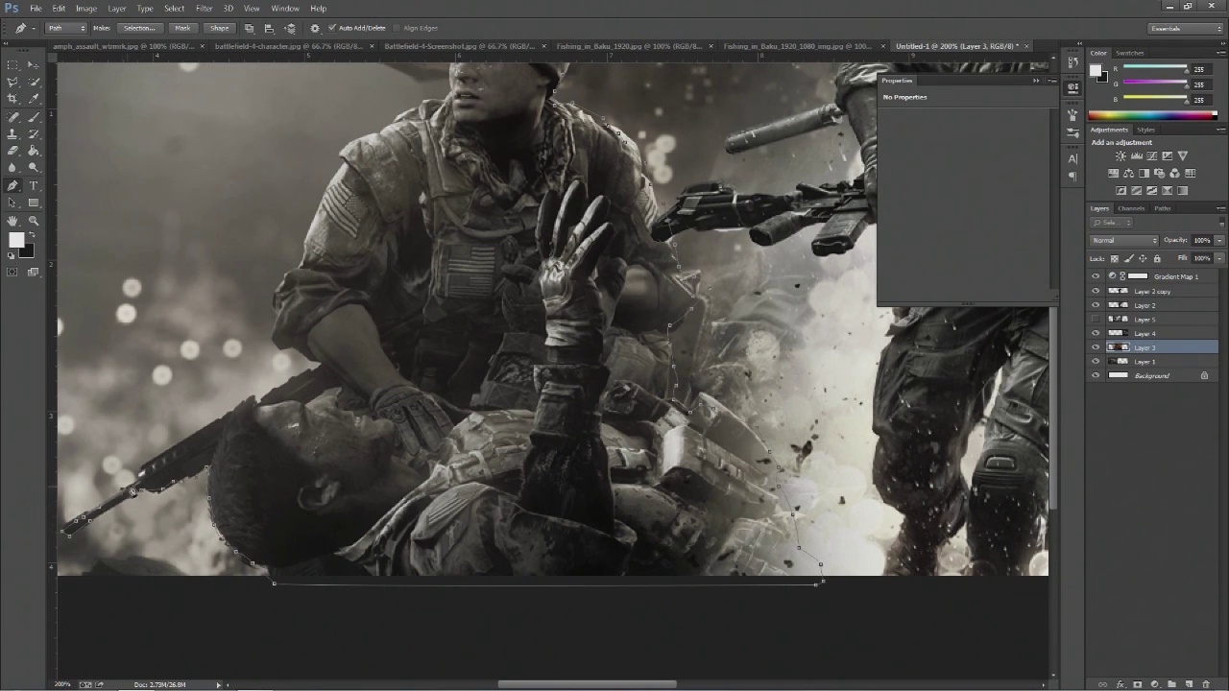
left_click(135, 482)
left_click(146, 470)
left_click_drag(444, 267, 461, 435)
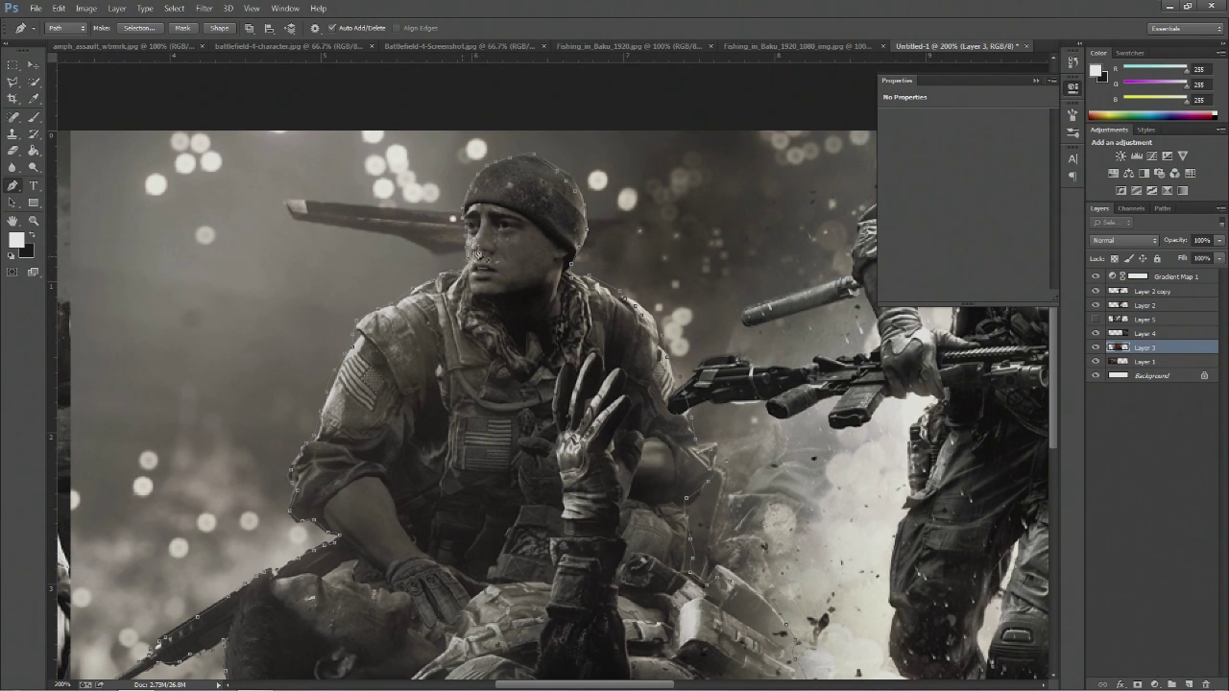
Convert the path into a new anti-aliased selection with a feather radius of 0 pixels.
right_click(477, 252)
left_click(528, 315)
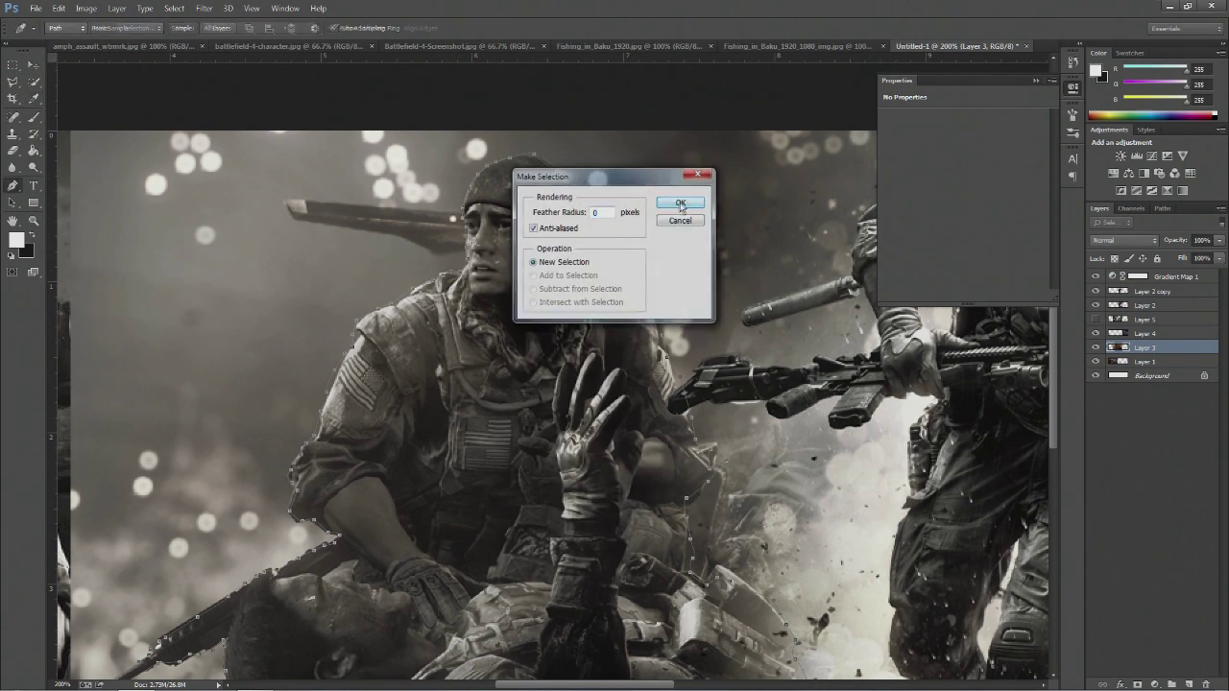
left_click(680, 204)
Refine the selection's edge with Smart Radius at 2.6 px and output it to a new layer.
left_click(34, 84)
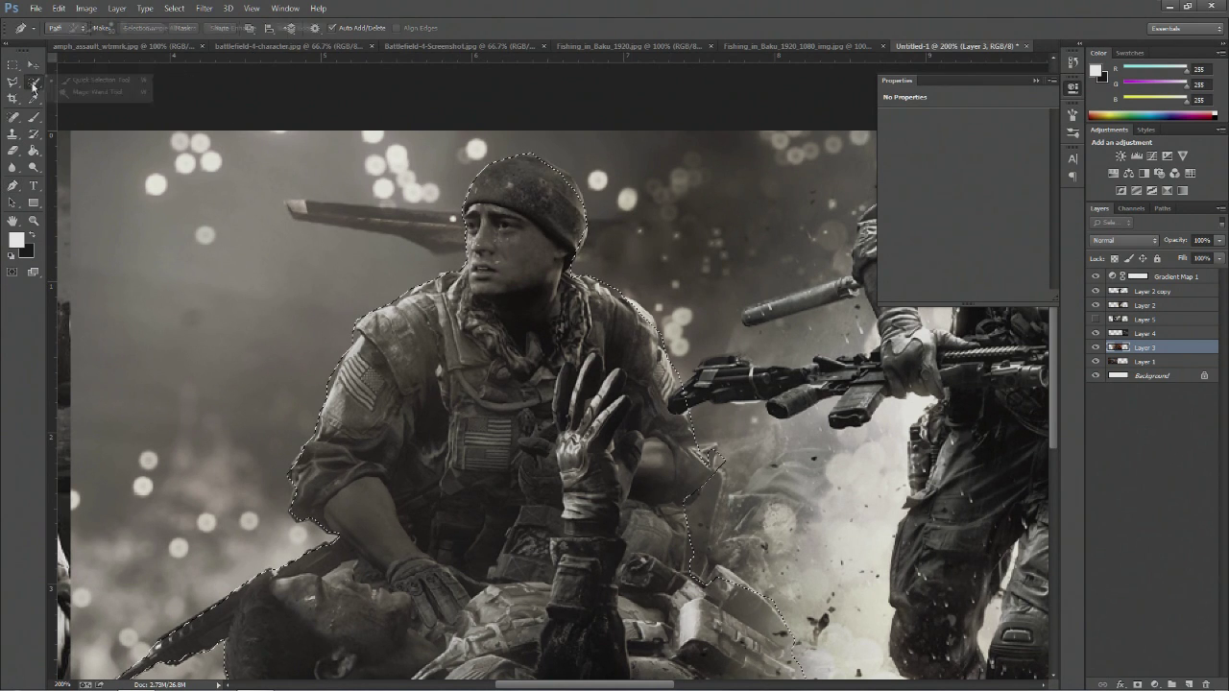
left_click(87, 80)
key("ctrl+alt+r")
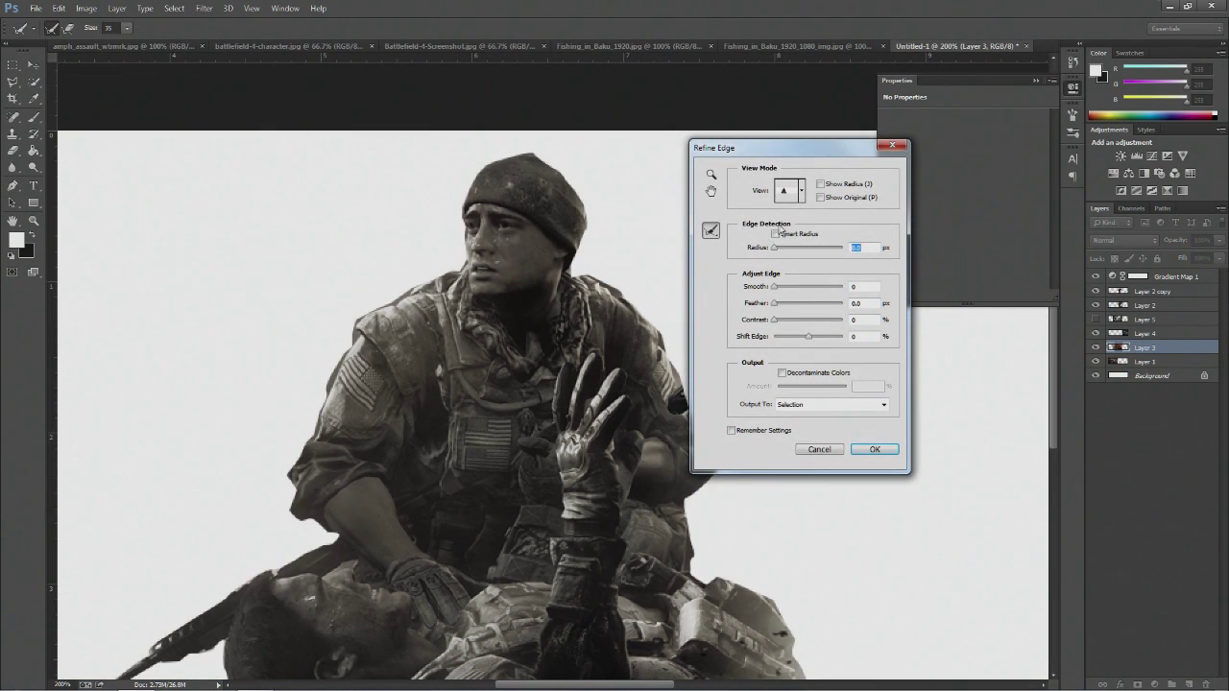
left_click_drag(782, 251, 784, 250)
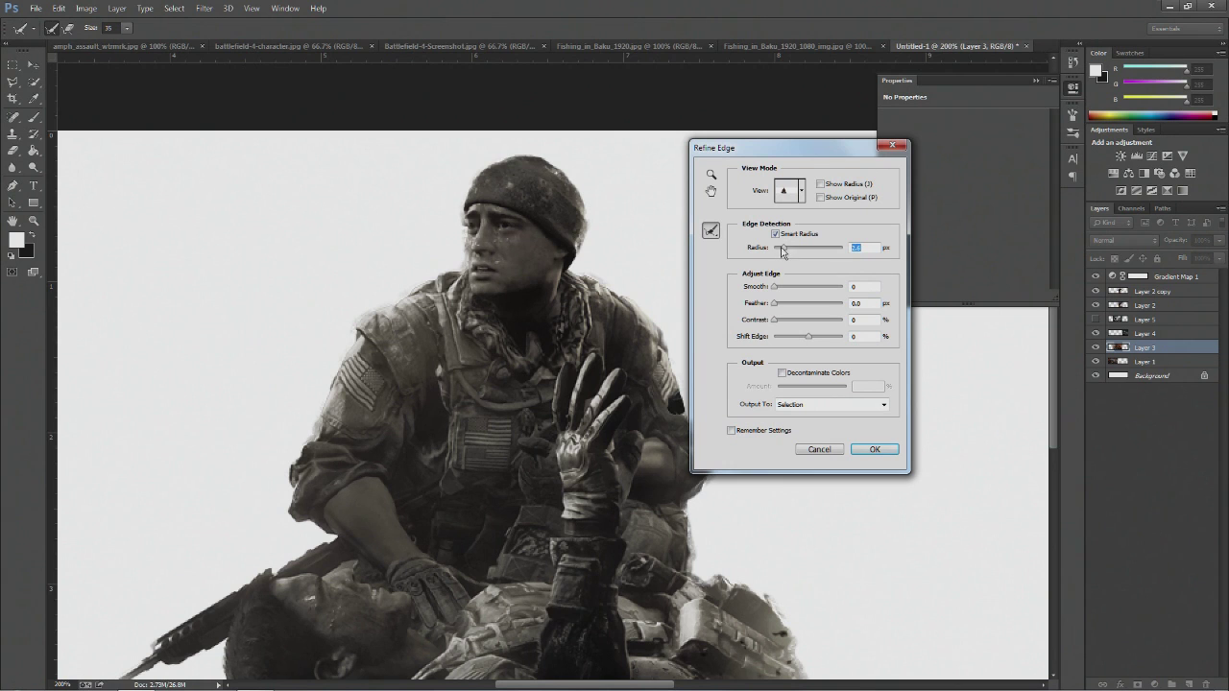
left_click(812, 405)
left_click(811, 440)
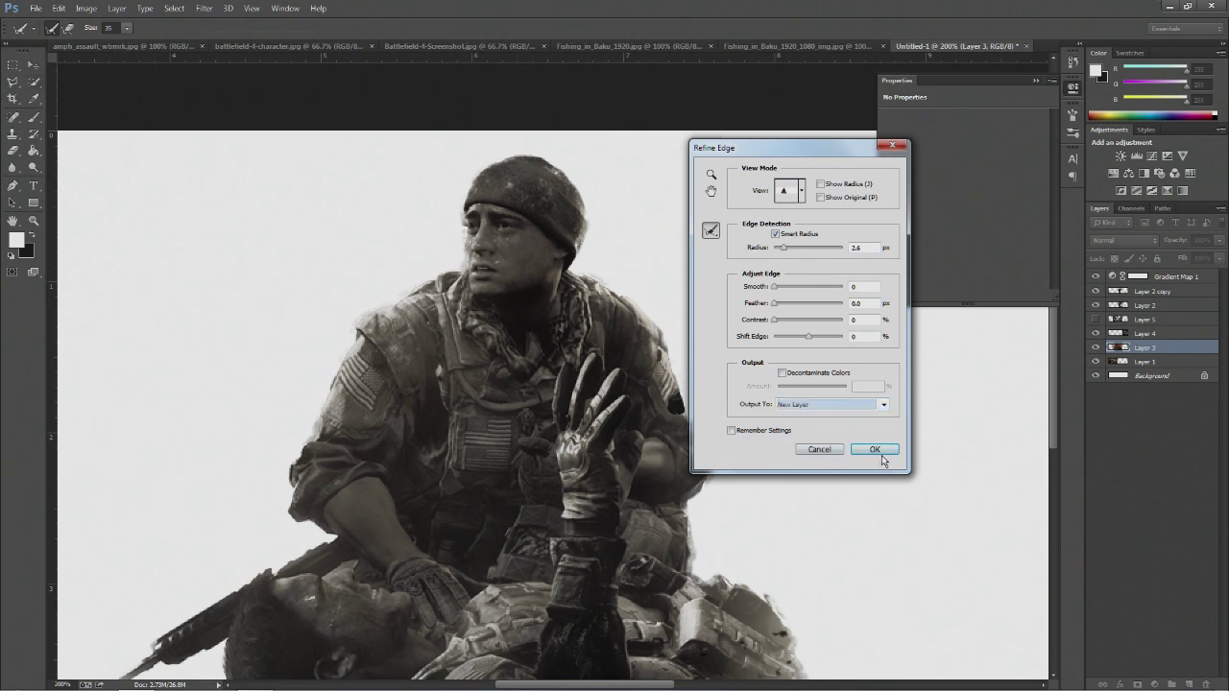
left_click(875, 450)
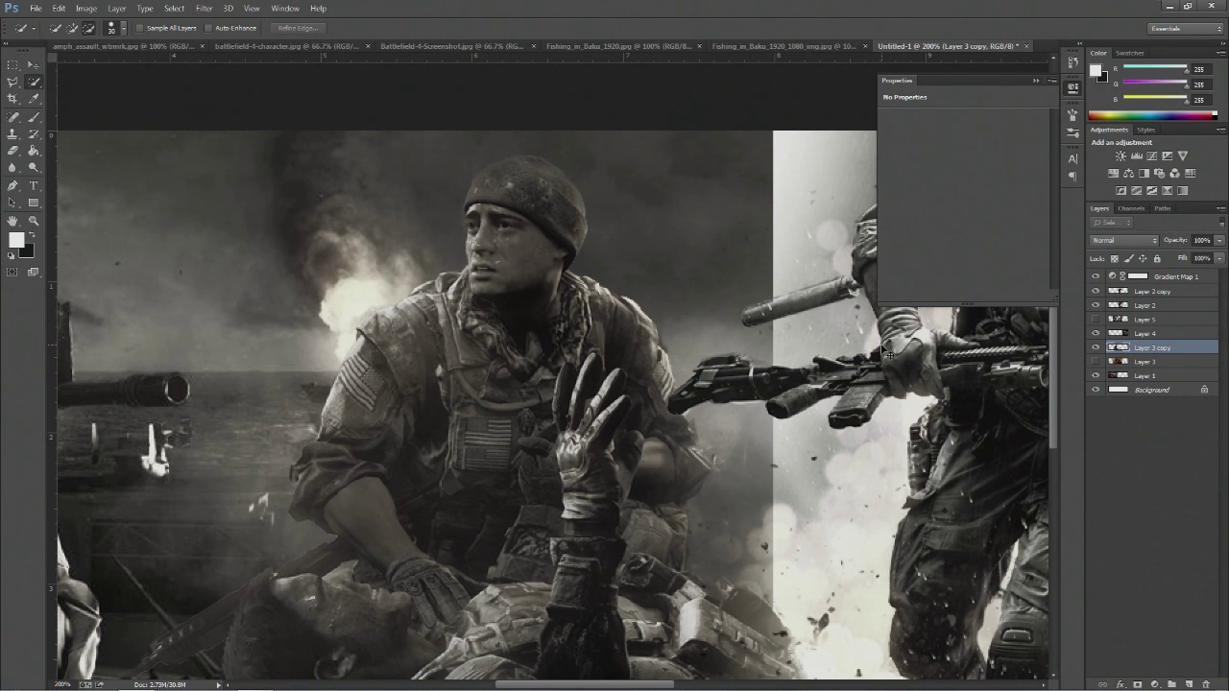
Make Layer 3 visible again and check the cut-out soldiers with and without it.
key("ctrl+minus")
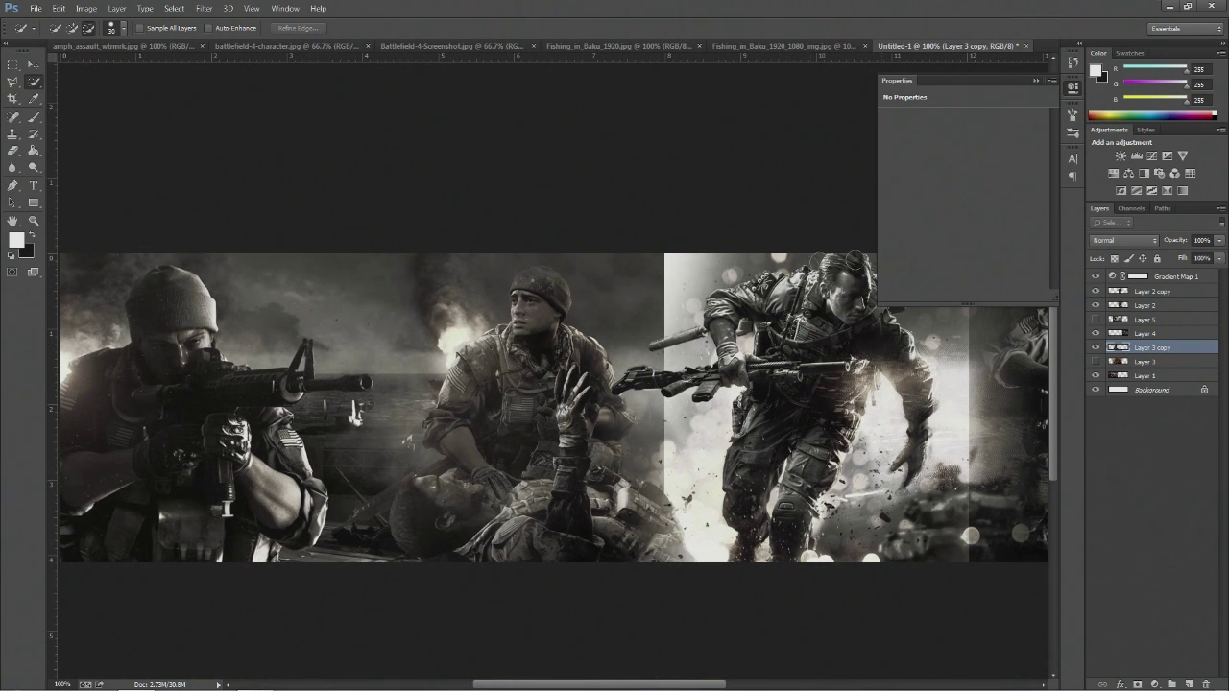
left_click(1095, 361)
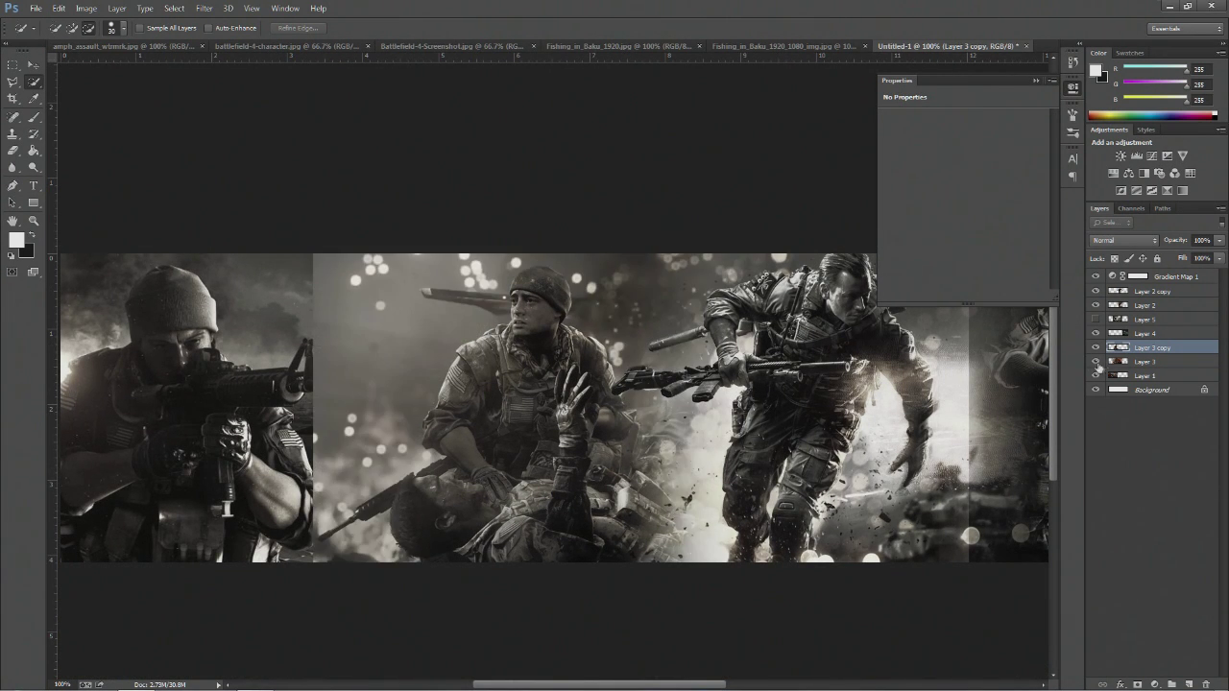
left_click(1136, 363)
left_click(1095, 362)
left_click(1096, 362)
left_click(1095, 362)
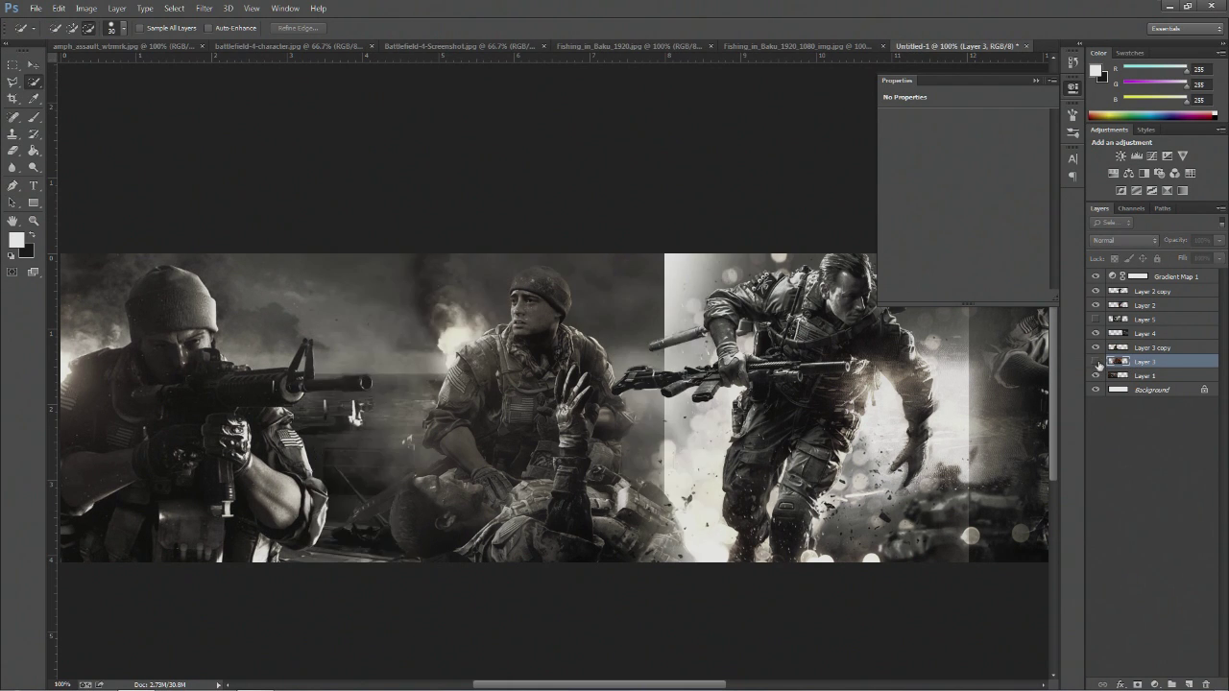
left_click(1095, 362)
Nudge the cut-out soldiers on Layer 3 copy slightly to the left.
left_click(1143, 347)
left_click(32, 64)
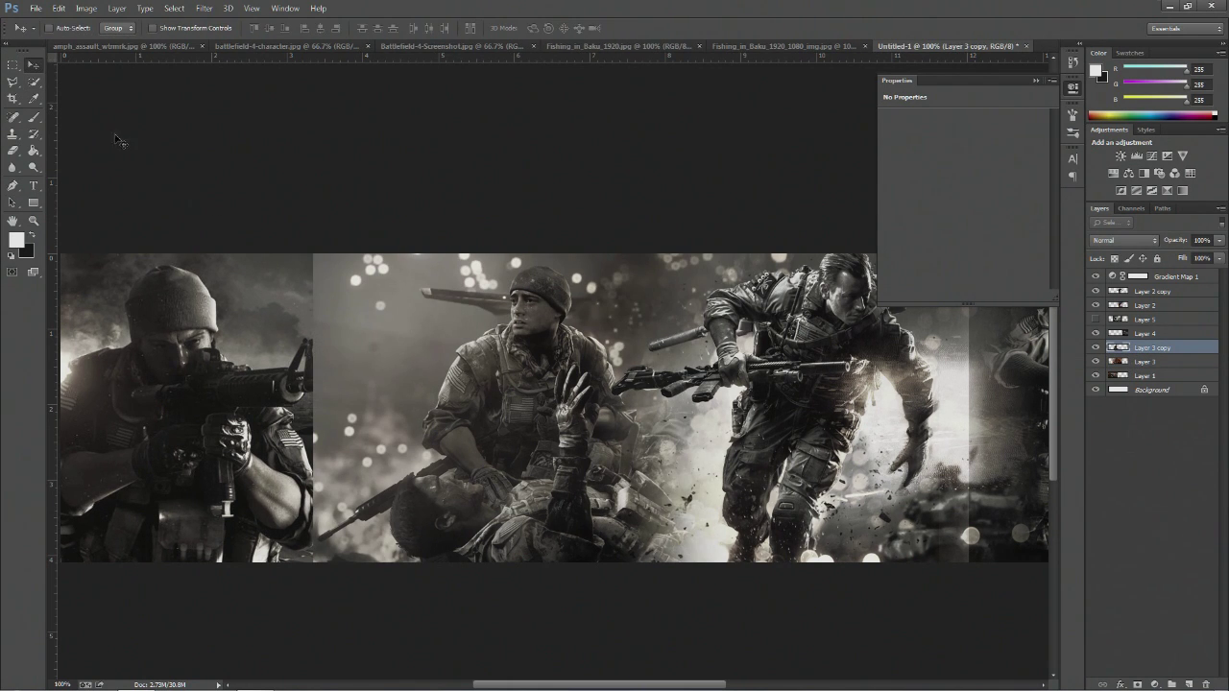
mouse_move(542, 462)
left_mouse_down()
mouse_move(392, 468)
mouse_move(543, 459)
left_mouse_up()
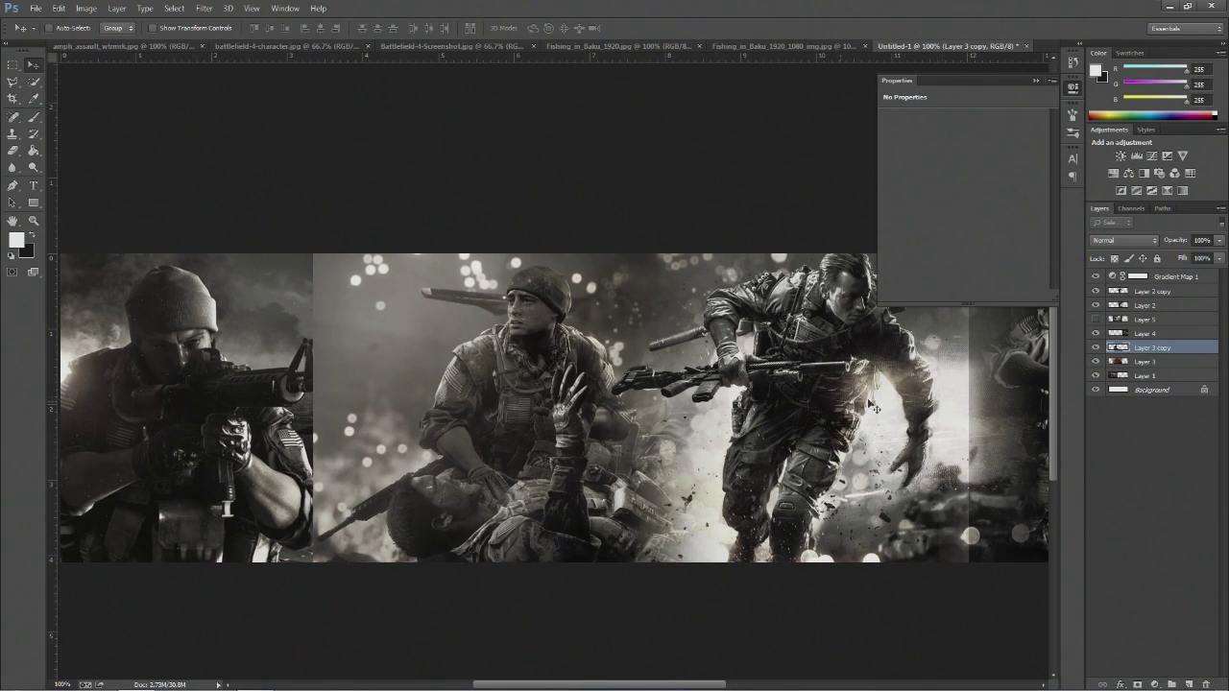
Erase the left and right sides of Layer 3 with a soft eraser of about 402 px to blend its background.
left_click(1139, 362)
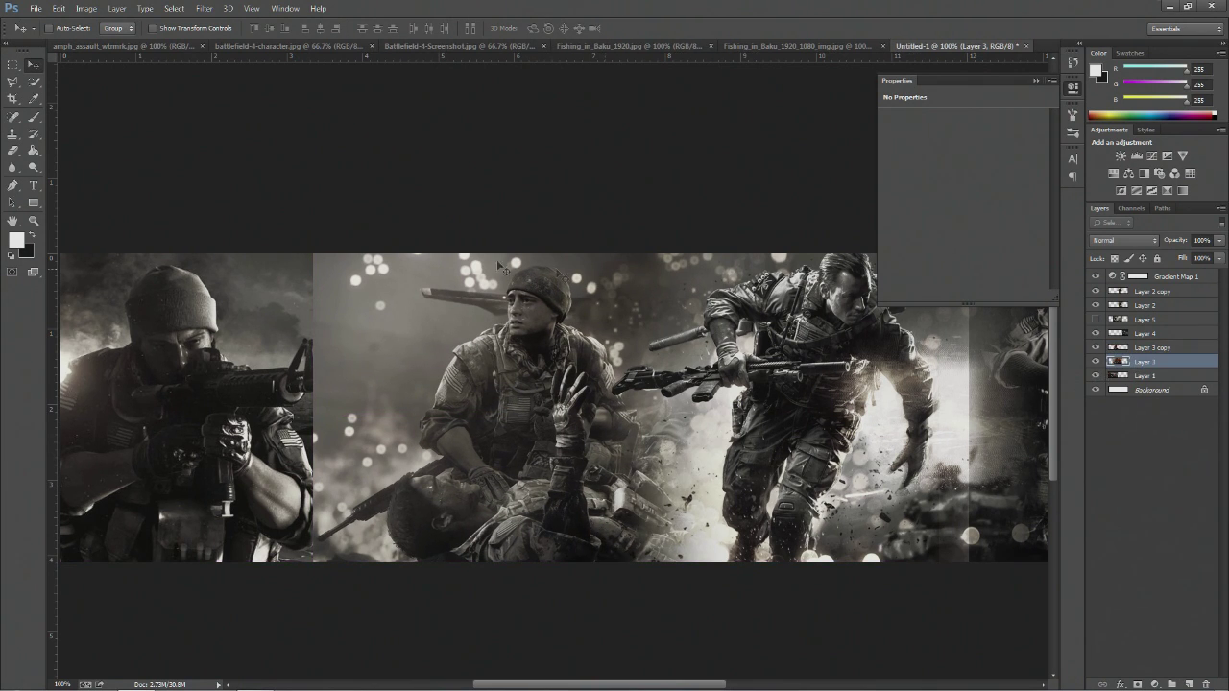
left_click(13, 152)
mouse_move(299, 326)
left_mouse_down()
mouse_move(325, 288)
mouse_move(276, 522)
mouse_move(342, 617)
mouse_move(625, 631)
mouse_move(444, 513)
mouse_move(747, 568)
mouse_move(796, 508)
mouse_move(727, 563)
mouse_move(804, 424)
left_mouse_up()
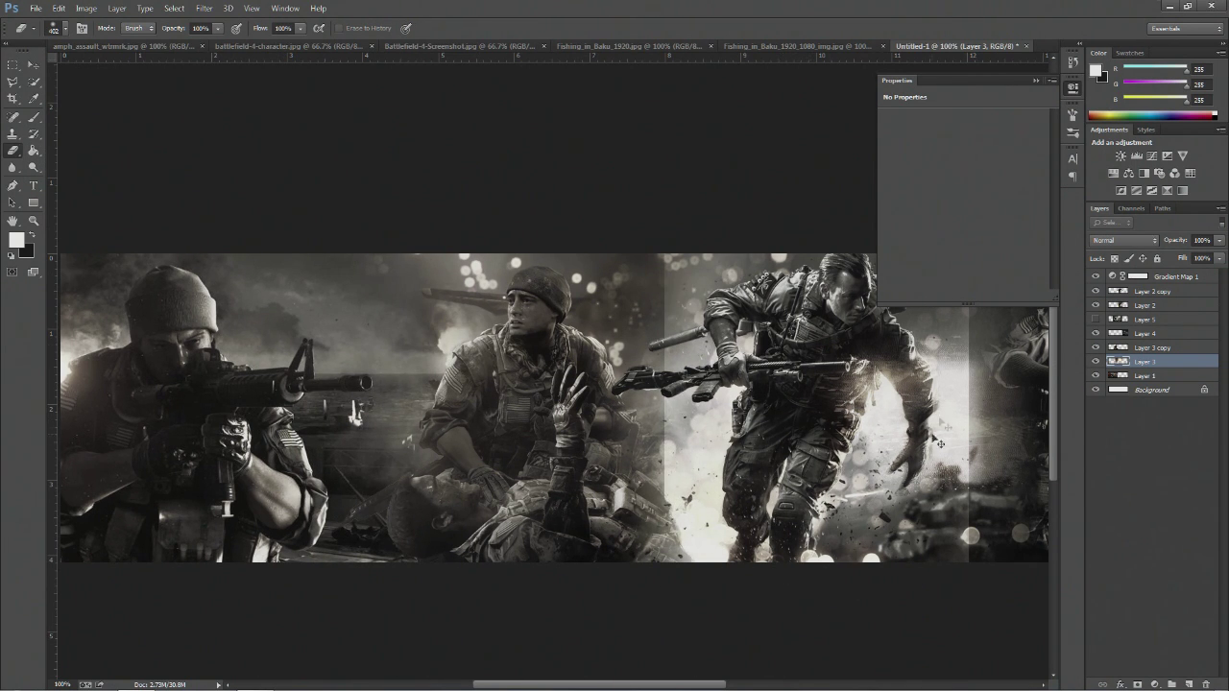
Restore the last soft erase on Layer 3, and toggle the layers above it to check what each one contributes.
key("ctrl+z")
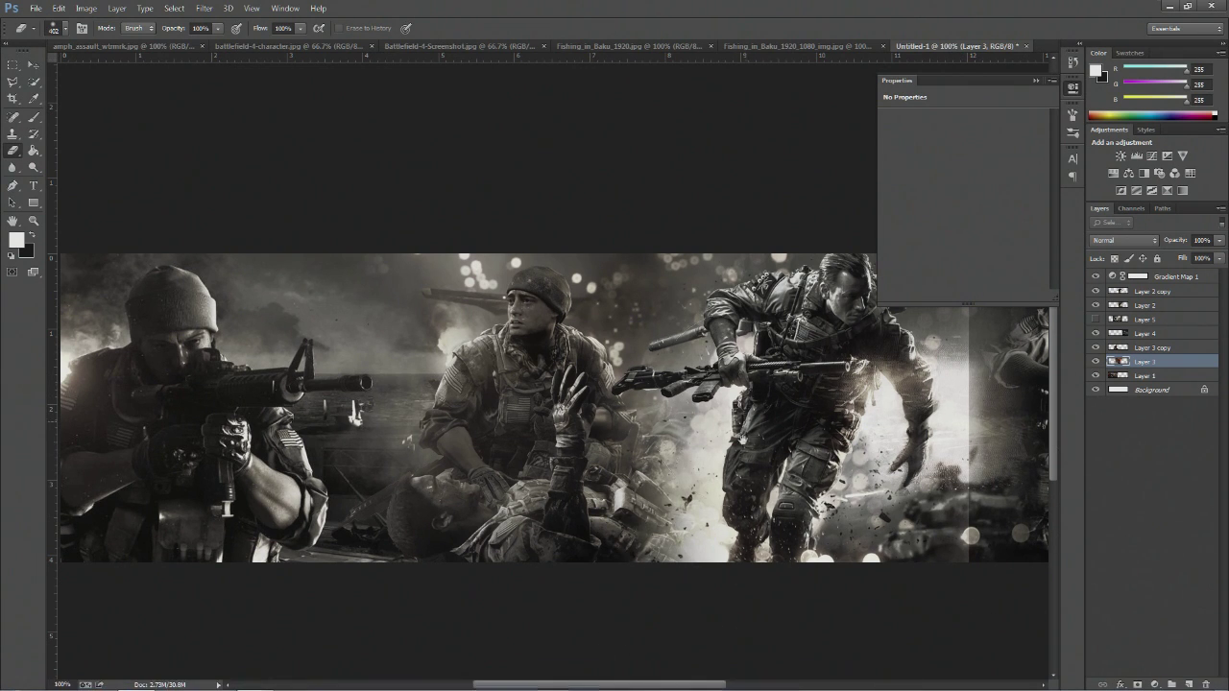
left_click_drag(752, 461, 572, 471)
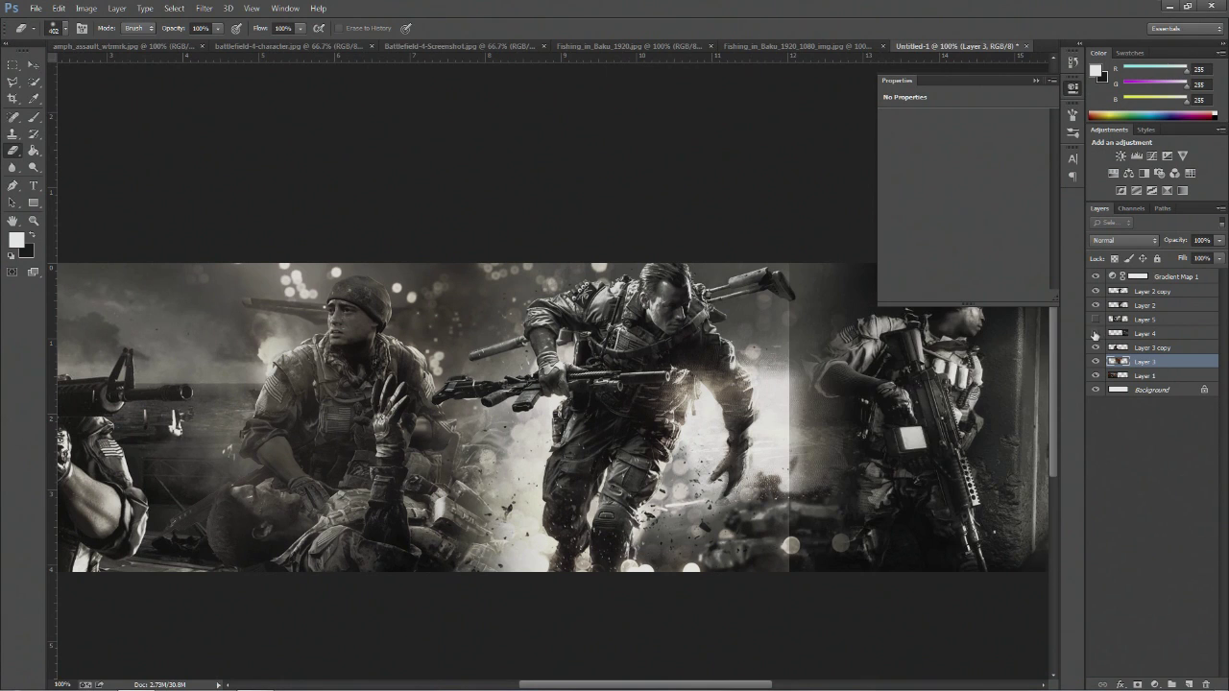
left_click(1095, 334)
left_click(1095, 334)
left_click(1096, 348)
left_click(1096, 293)
left_click(1096, 292)
left_click(1095, 306)
left_click(1095, 306)
left_click(1095, 306)
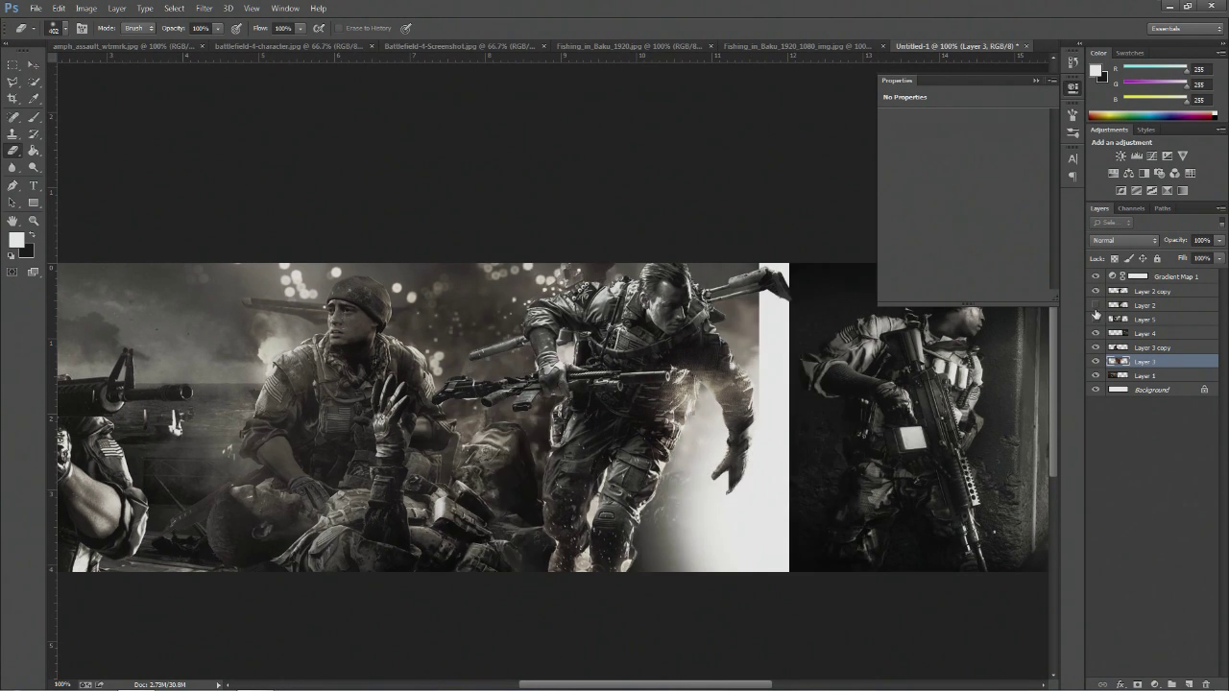
left_click(1095, 318)
left_click(1096, 333)
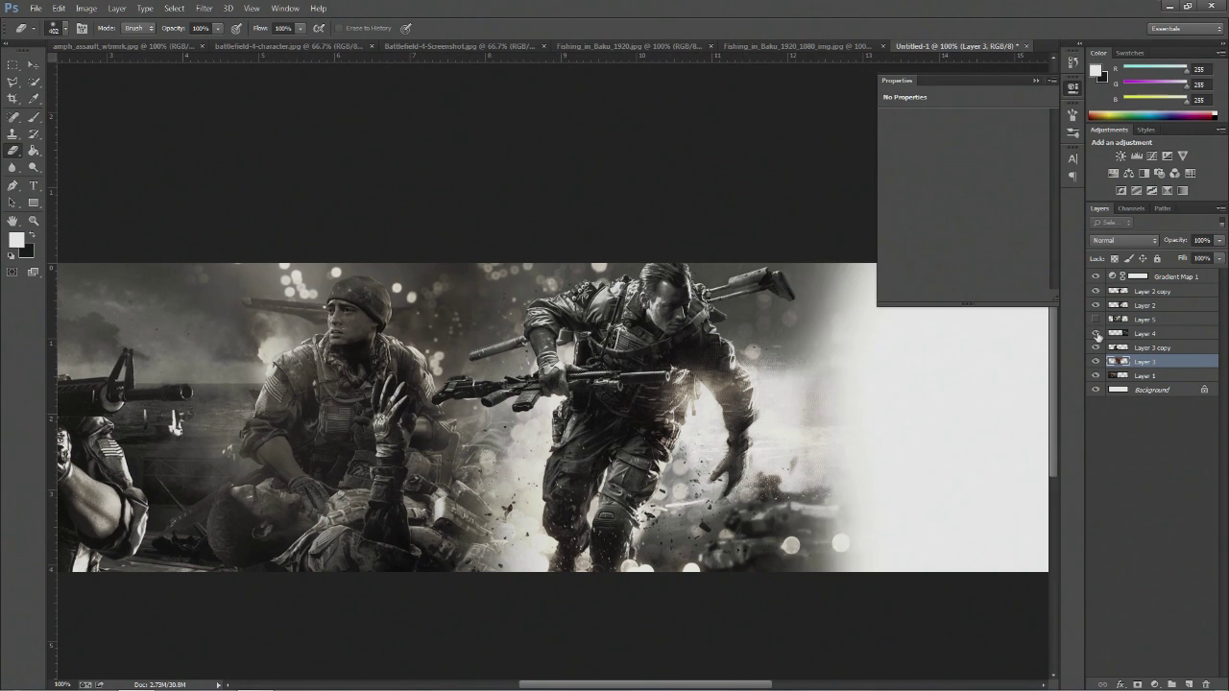
left_click(1096, 334)
Move Layer 4, the soldier beside the dark wall, left so it overlaps the bright background behind the running soldier.
left_click(33, 65)
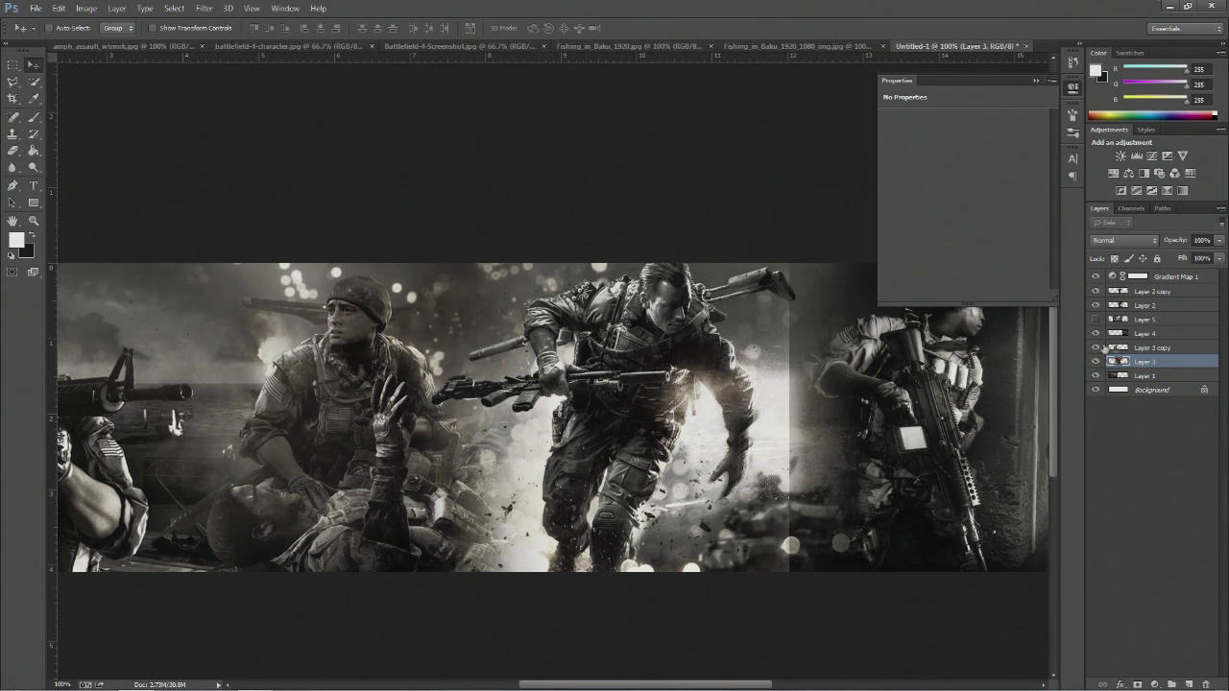
left_click(1142, 333)
left_click_drag(917, 415, 861, 420)
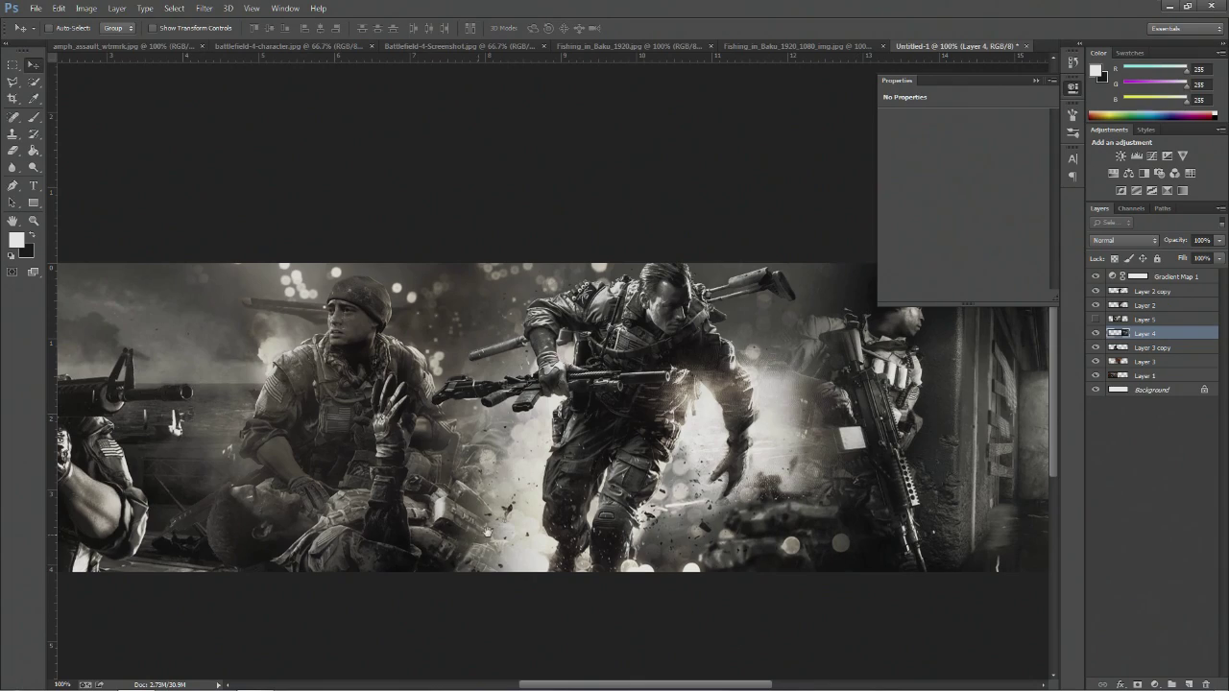
Examine the running soldier's rifle up close with Layer 2 and Layer 2 copy shown and hidden.
left_click_drag(485, 529, 613, 519)
key("ctrl+plus")
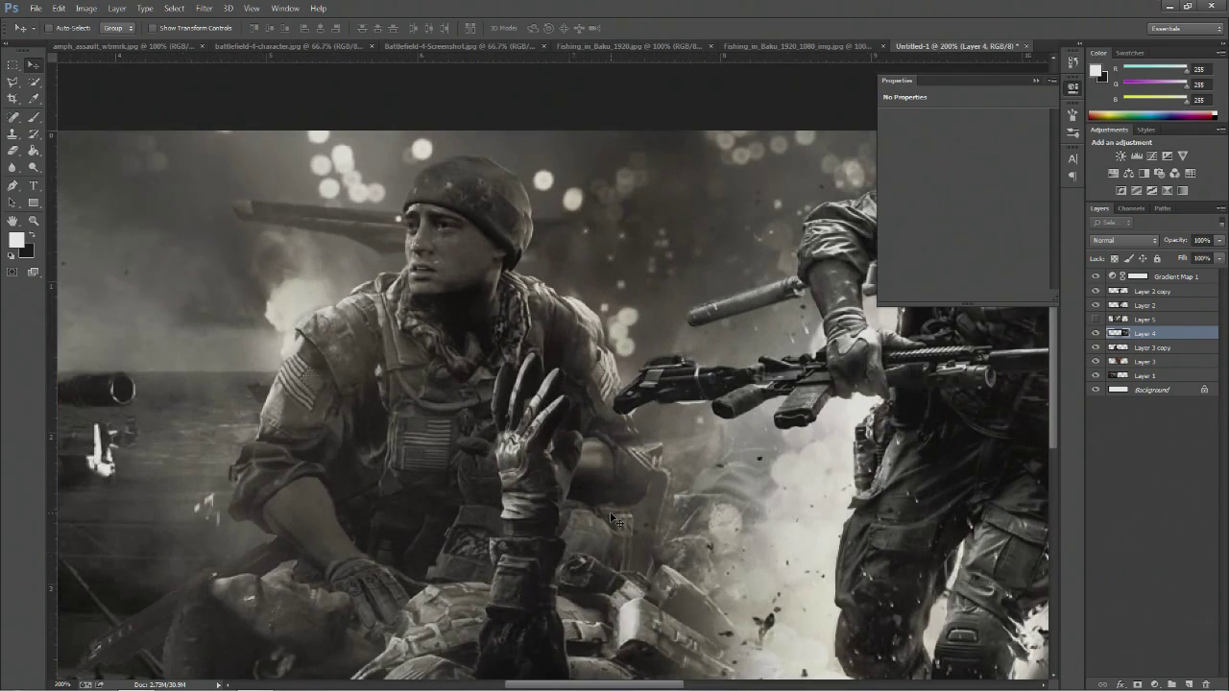
left_click_drag(589, 490, 413, 561)
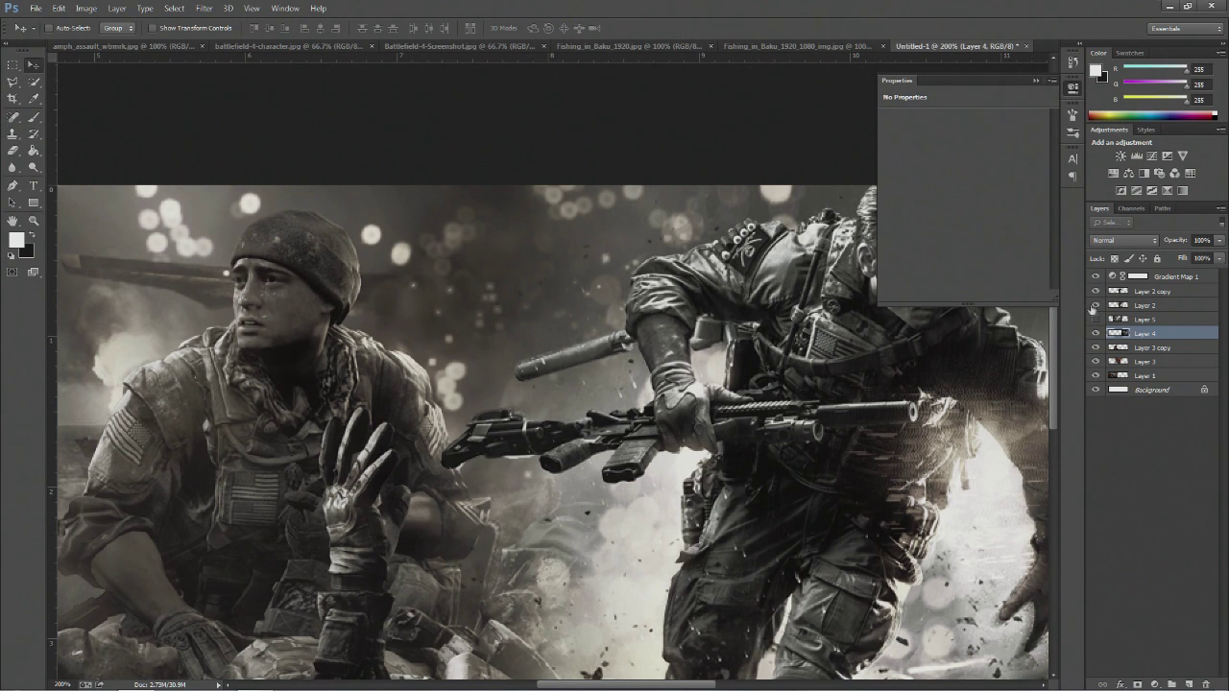
left_click(1095, 306)
left_click(1094, 305)
left_click(1096, 292)
left_click(1095, 292)
Try fading the rifle stock on Layer 2 copy with the large soft eraser, and undo the erase.
left_click(1132, 293)
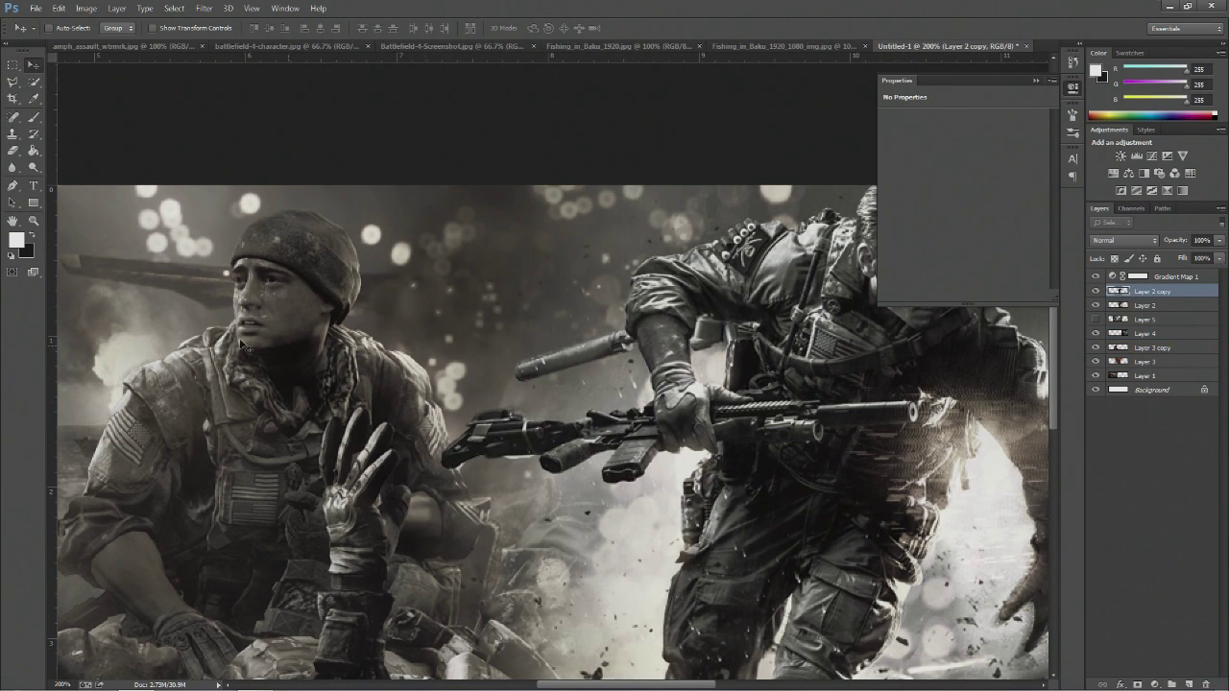
left_click(13, 151)
left_click(77, 150)
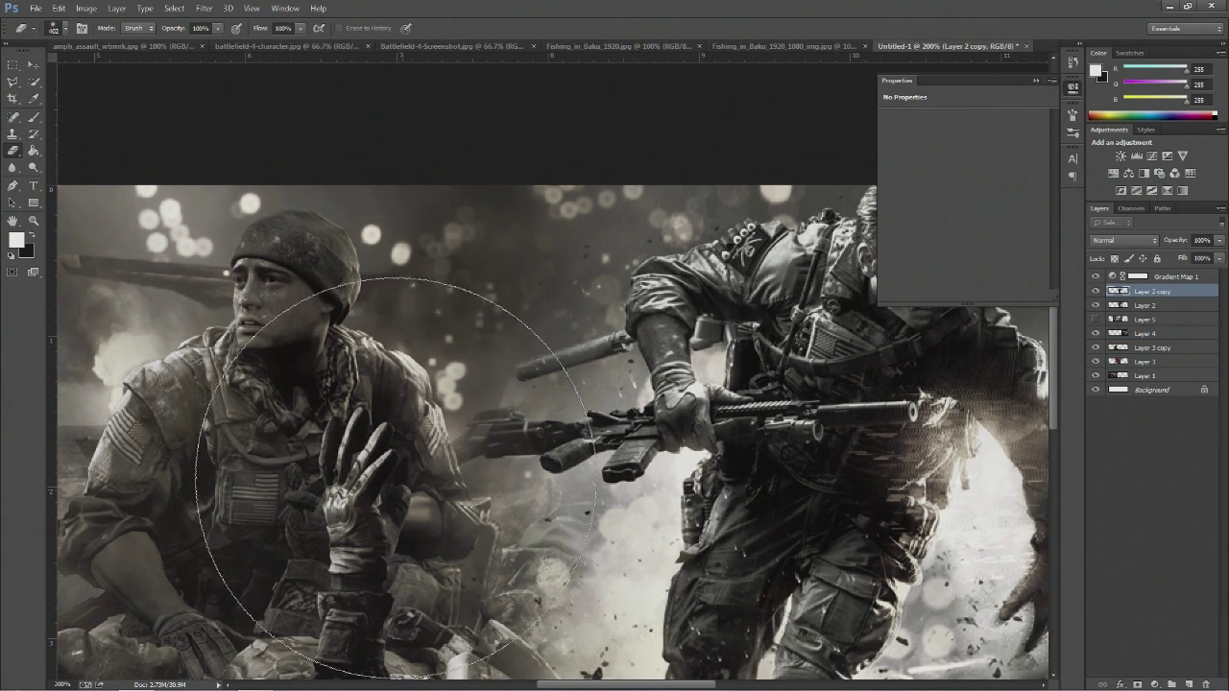
key("ctrl+alt+z")
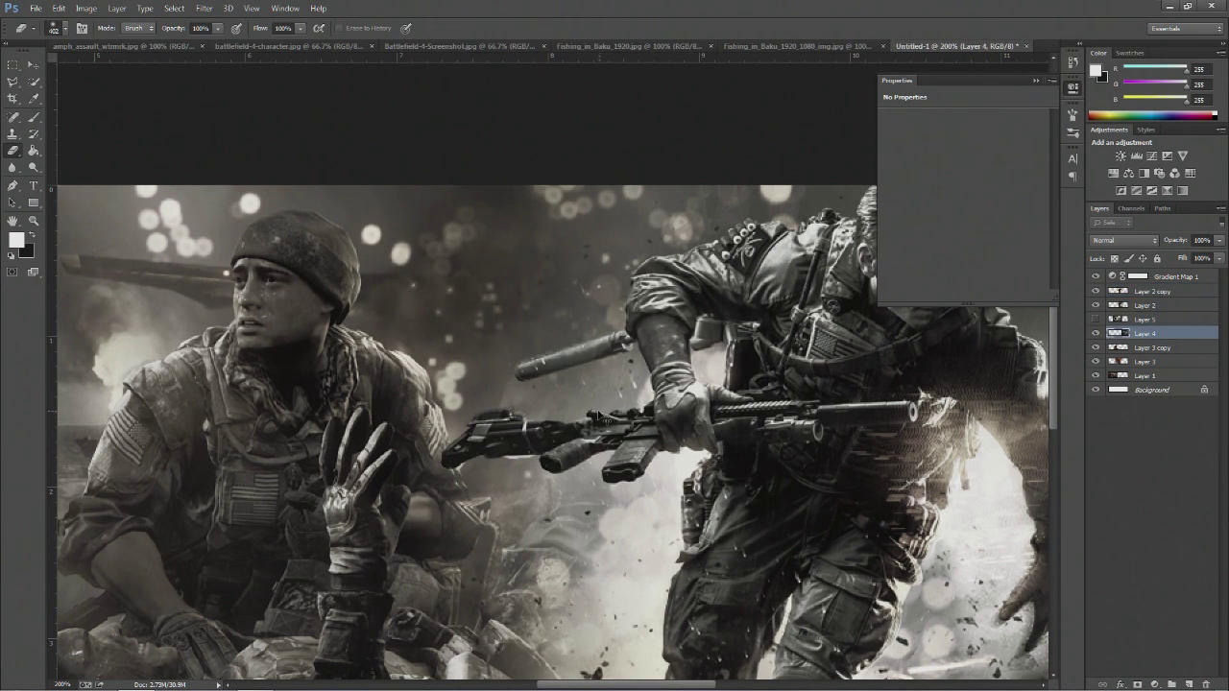
Try softening Layer 2 copy again with the large eraser at the rifle's end and beside the running soldier's arm.
key("ctrl+minus")
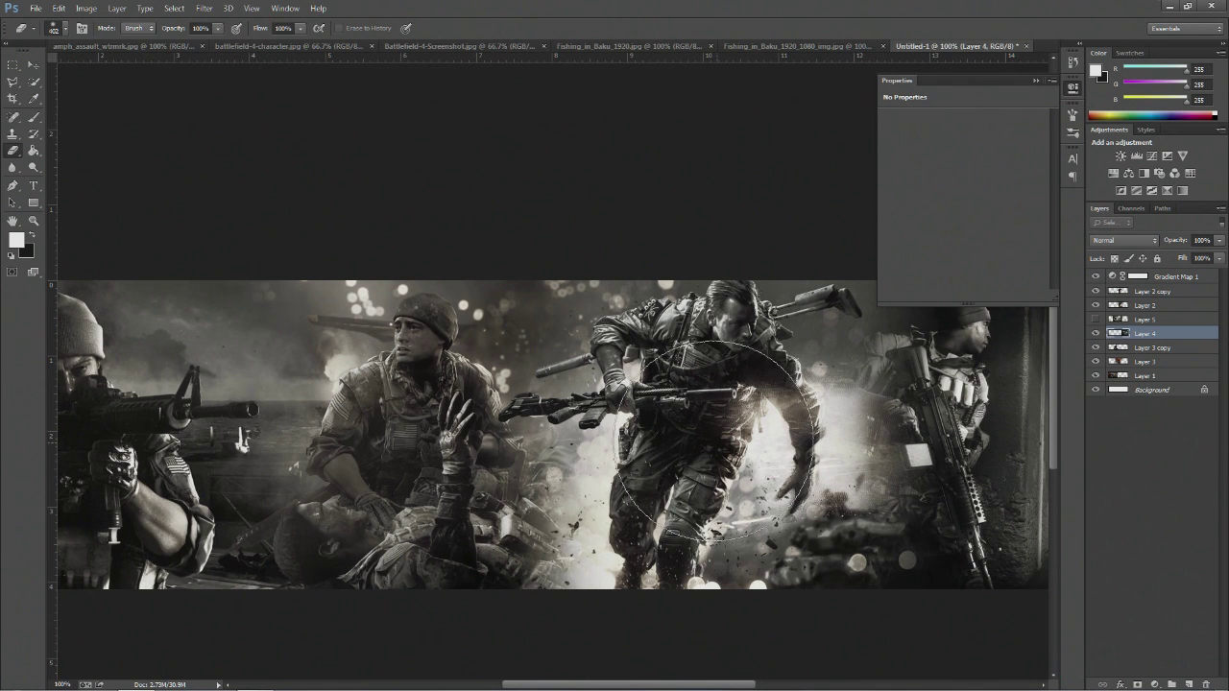
left_click(1153, 293)
left_click(489, 421)
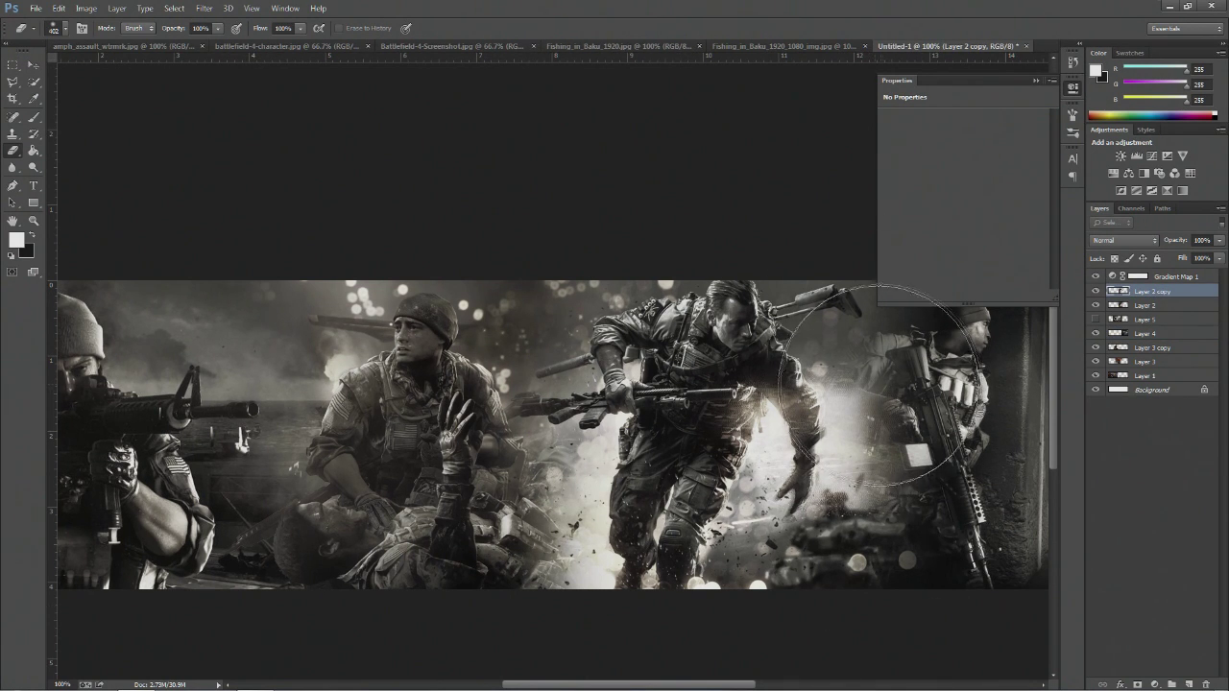
left_click(826, 410, "ctrl")
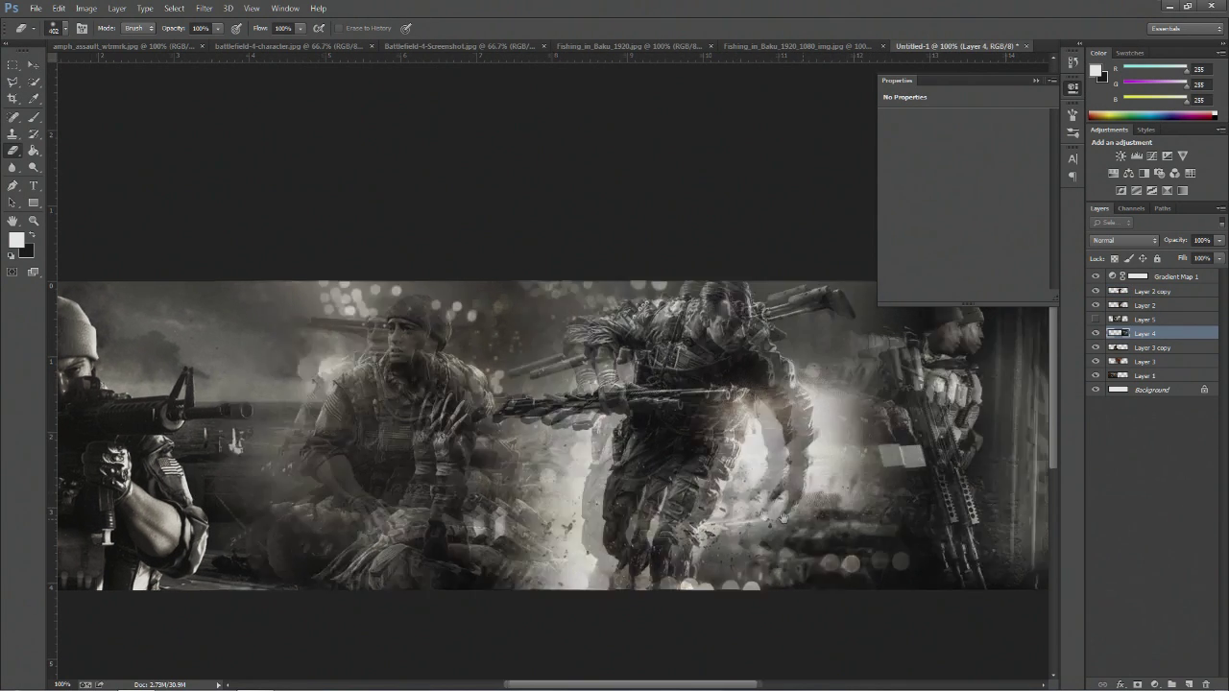
Compare the collage with and without Layer 2 copy, hide that layer, and collapse the Properties panel covering the artwork.
left_click_drag(787, 517, 600, 484)
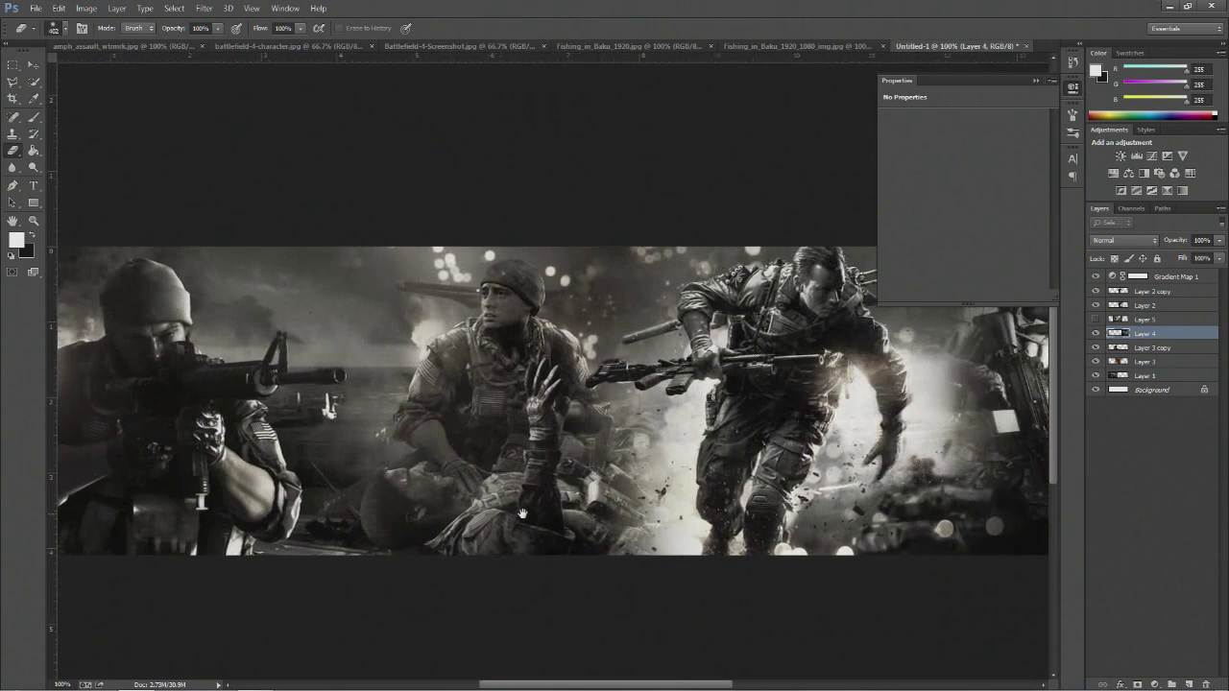
left_click_drag(522, 514, 453, 505)
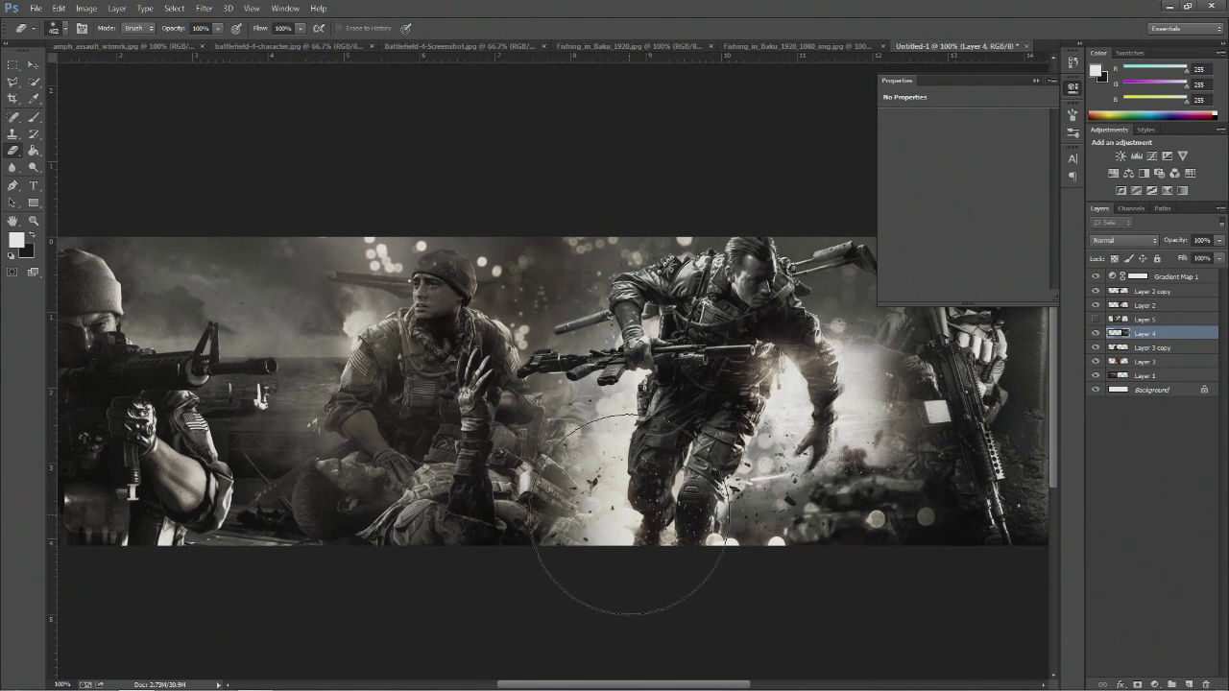
mouse_move(626, 689)
left_click(1096, 291)
left_click(1095, 291)
left_click(1148, 291)
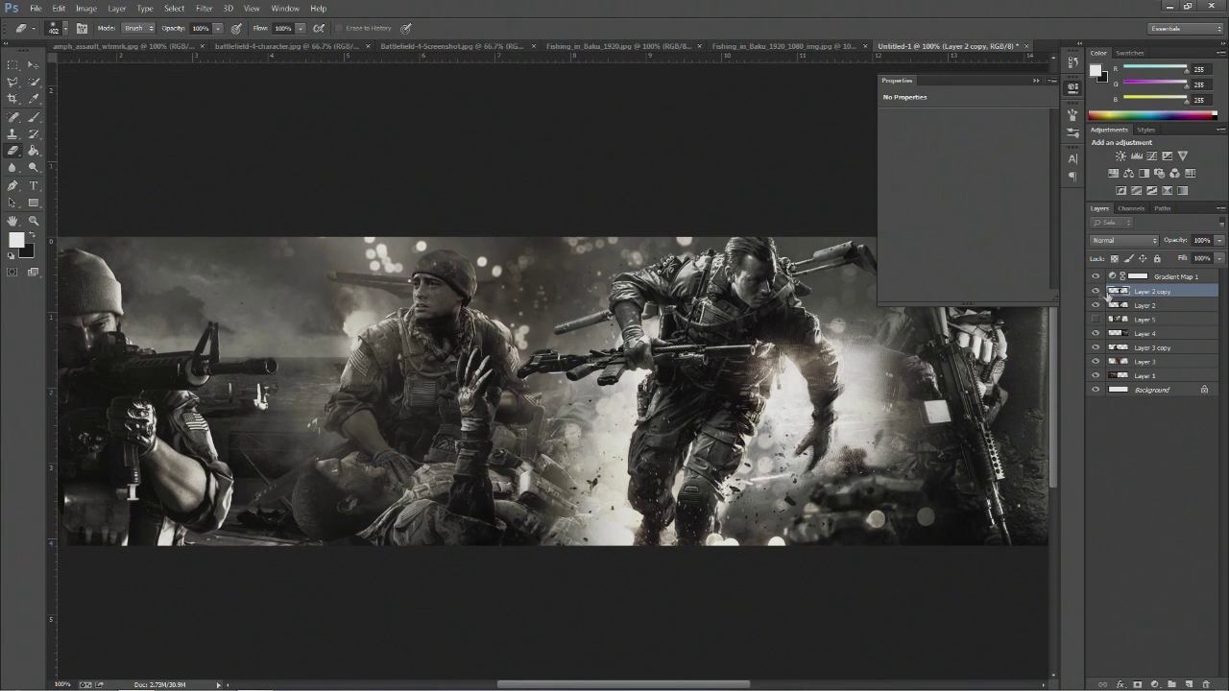
left_click(1095, 291)
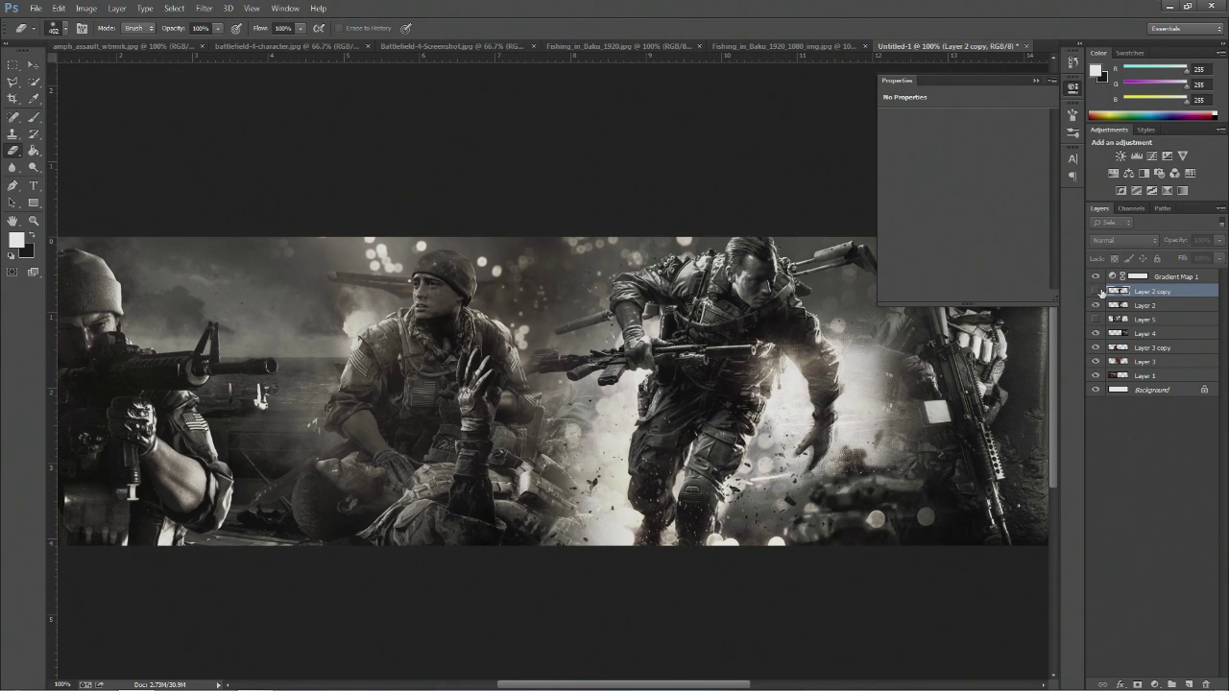
left_click(1036, 80)
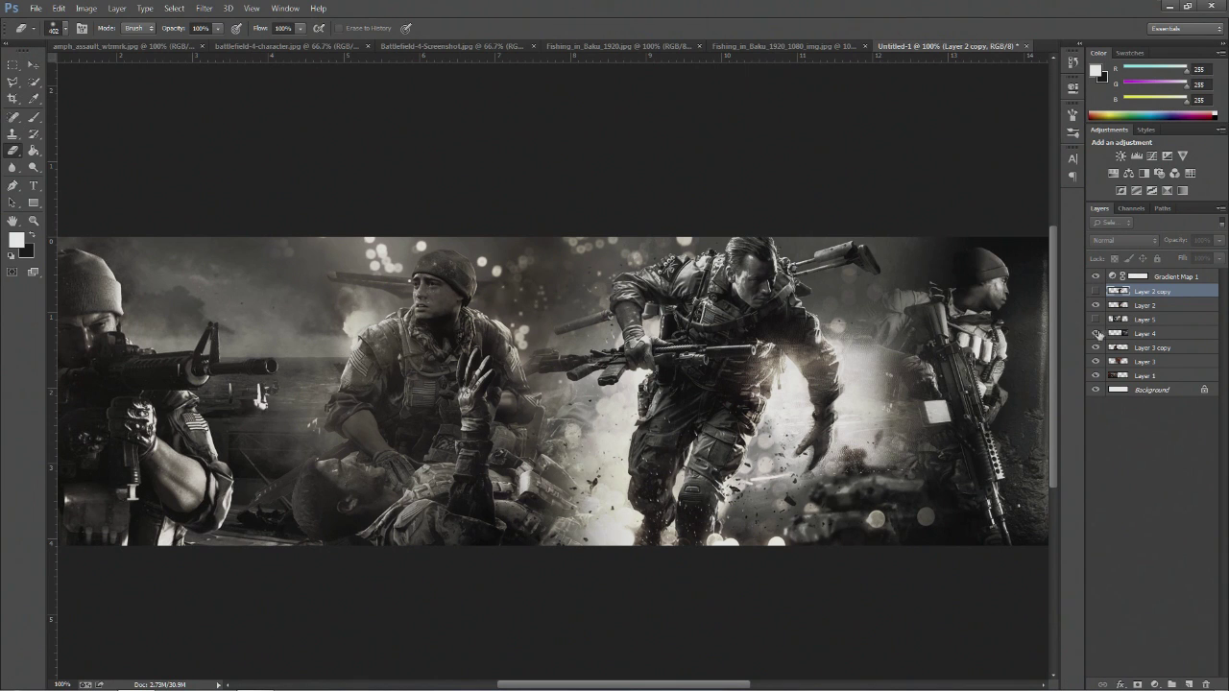
Place Layer 4 directly below the gradient map in the layer order and move its soldier left toward the running soldier.
left_click(1095, 333)
left_click(1096, 333)
left_click_drag(1147, 336, 1147, 285)
left_click(33, 65)
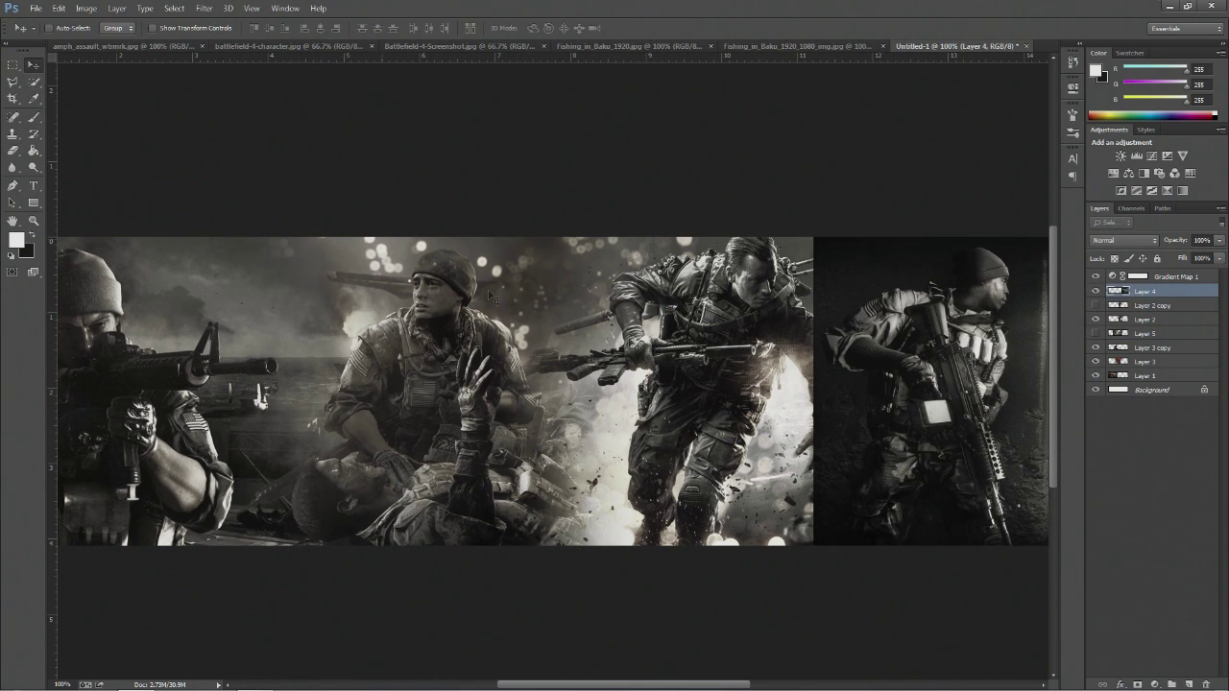
left_click_drag(853, 423, 802, 429)
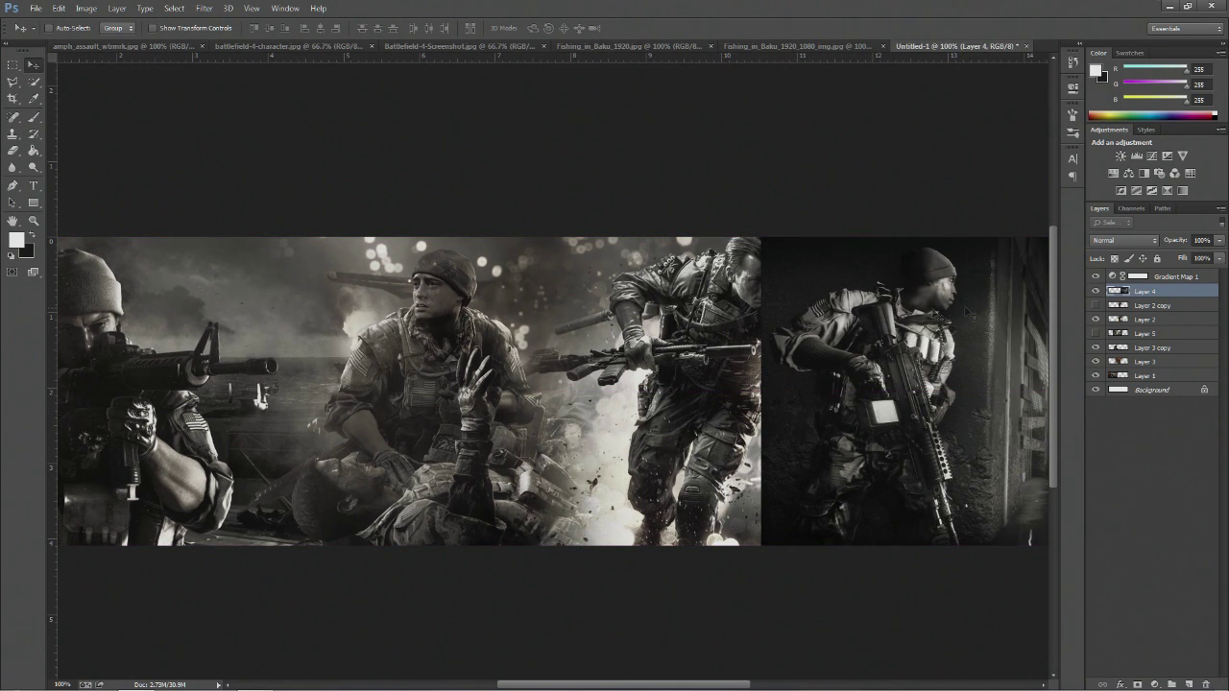
Show Layer 2 copy, place it above Layer 4 in the layer order, and check the overlap with Layer 4 hidden and shown.
left_click(1095, 305)
left_click_drag(1125, 306, 1133, 288)
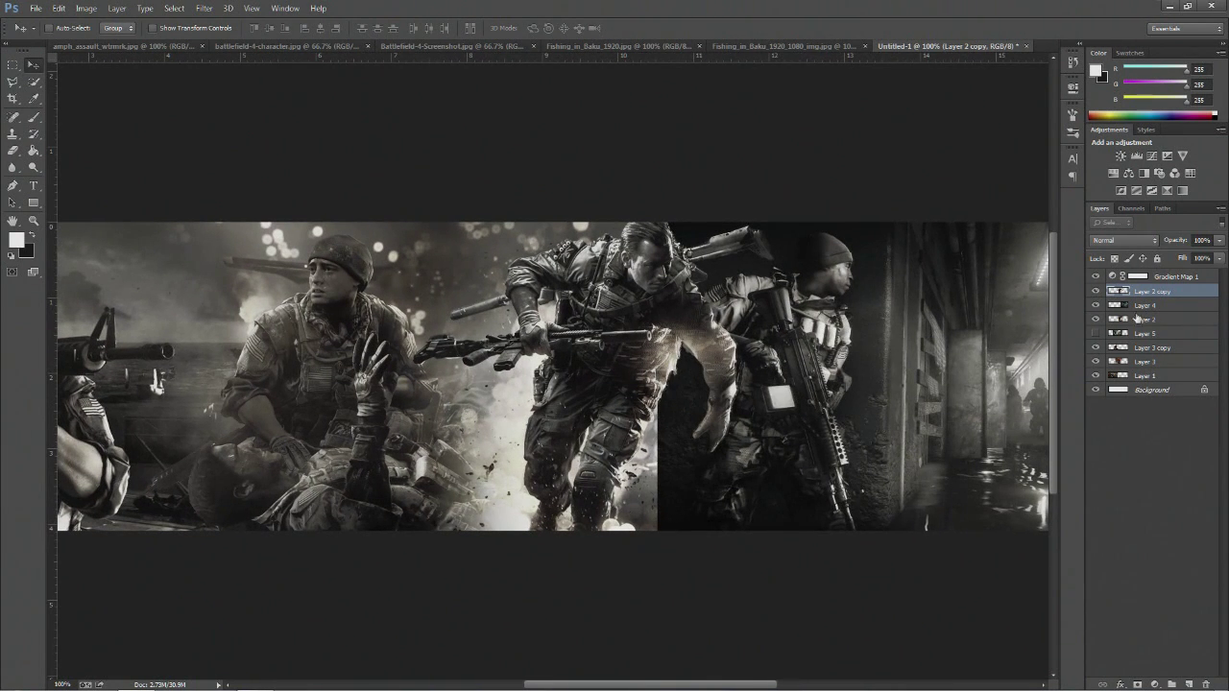
left_click(1142, 319)
left_click(1096, 305)
left_click(1095, 305)
Erase the hard left edge of Layer 4 with the large soft eraser to blend it behind the running soldier.
left_click(1143, 306)
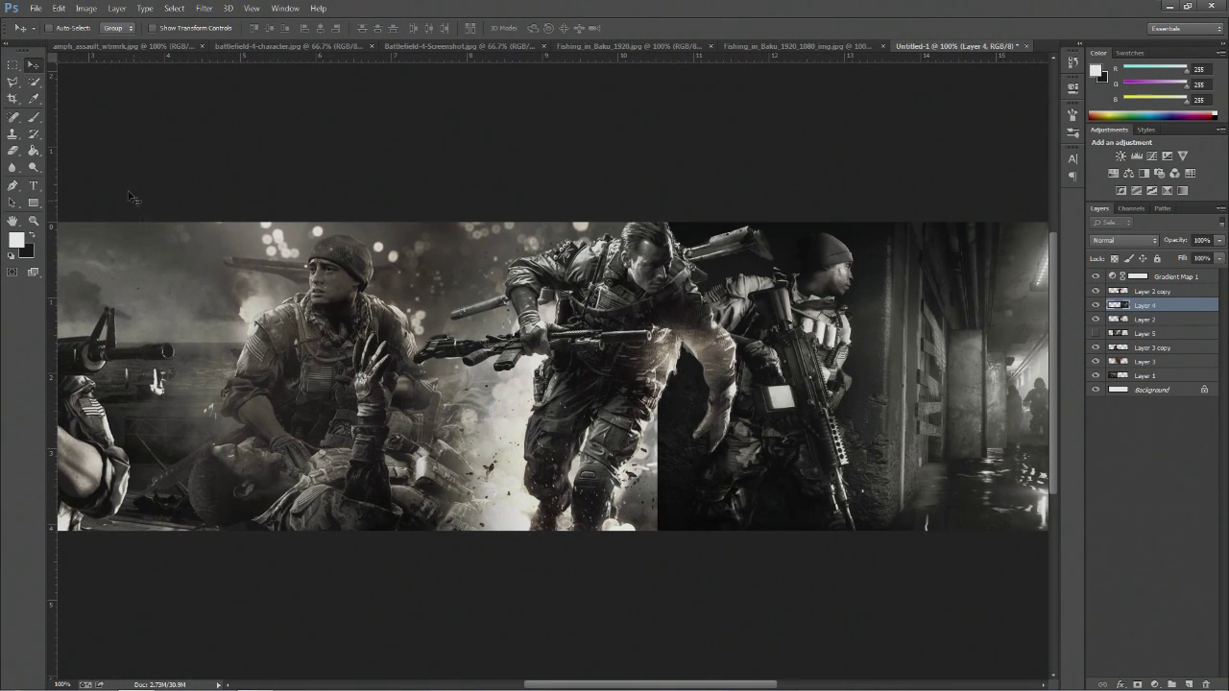
left_click_drag(12, 151, 95, 179)
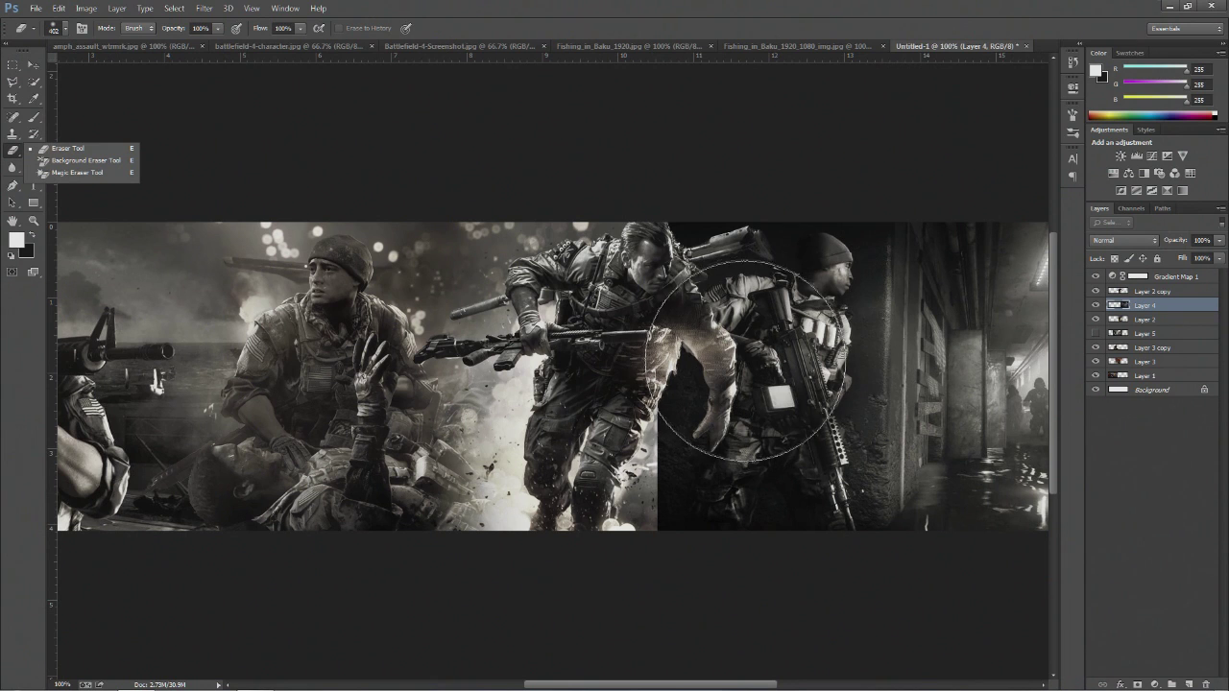
mouse_move(672, 307)
left_mouse_down()
mouse_move(625, 219)
mouse_move(590, 502)
mouse_move(676, 573)
left_mouse_up()
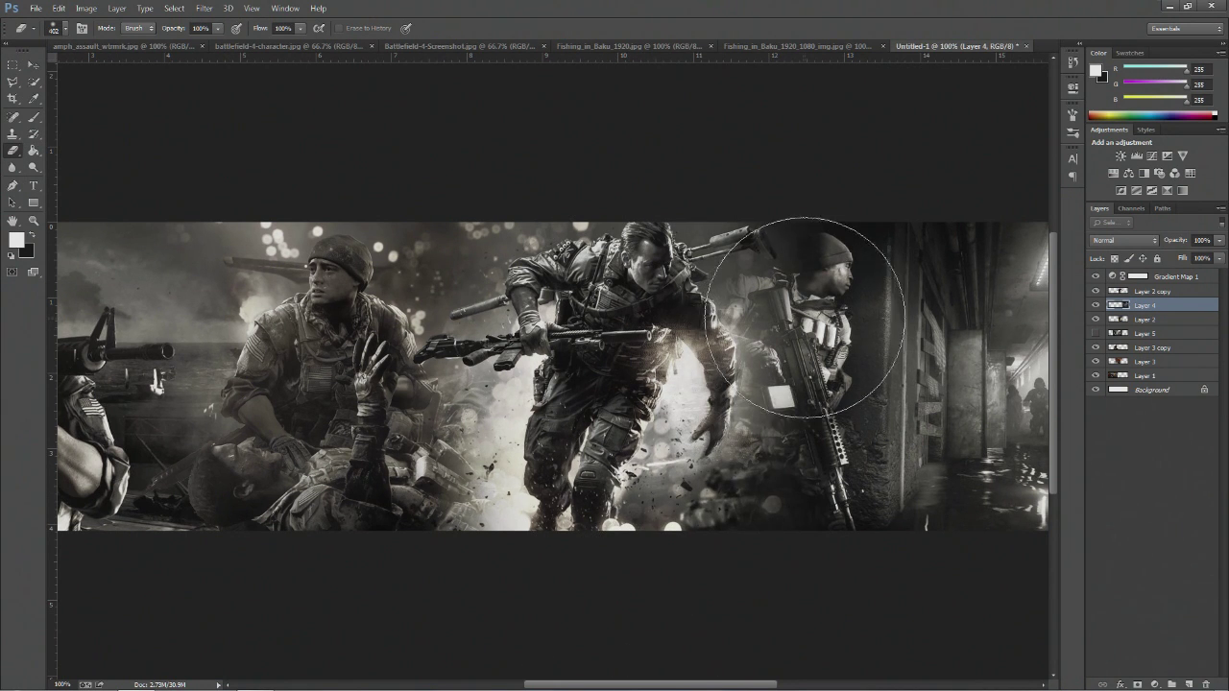